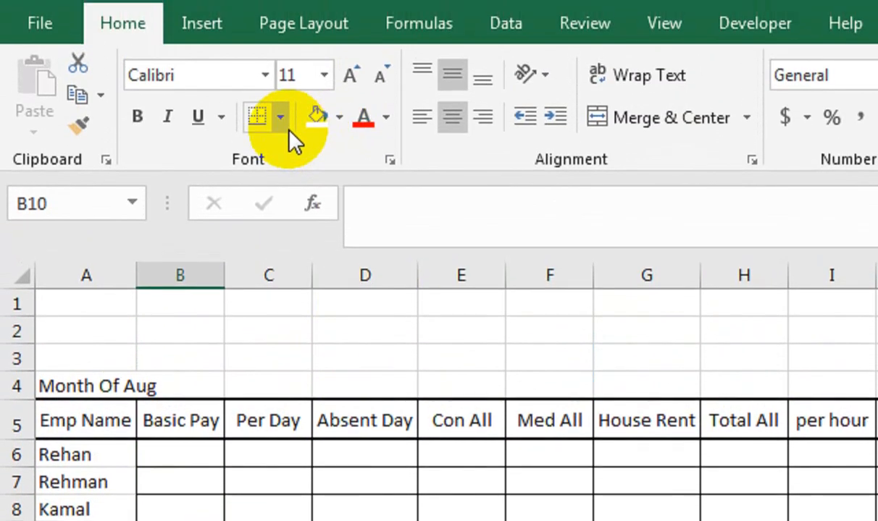
Step: Apply all borders to the selected cell B10
{"action": "left_click", "coordinate": [281, 119]}
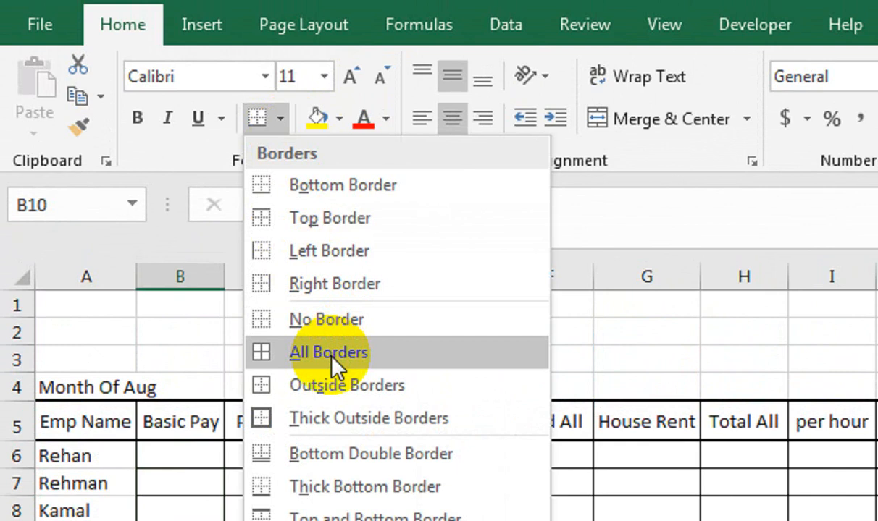
{"action": "left_click", "coordinate": [318, 352]}
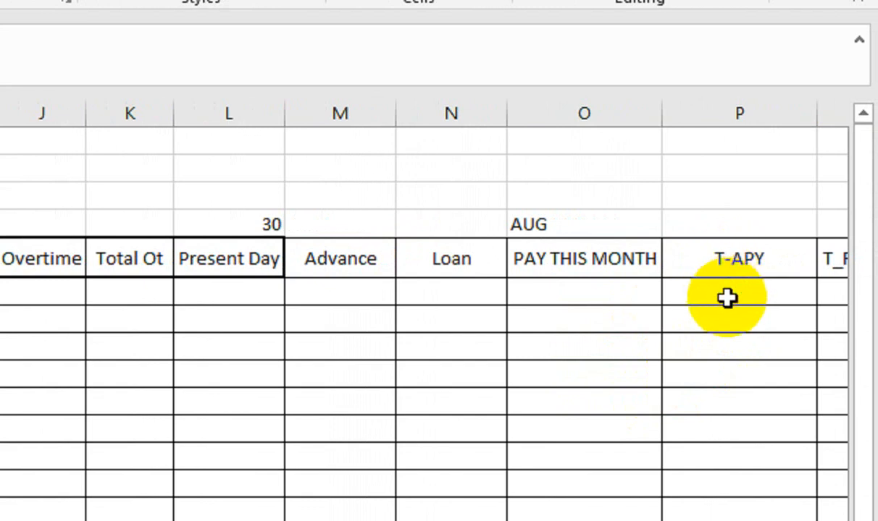
Step: Correct the header in cell P5 to T-PAY
{"action": "left_click", "coordinate": [725, 257]}
{"action": "double_click", "coordinate": [766, 258]}
{"action": "key", "text": "BackSpace"}
{"action": "key", "text": "BackSpace"}
{"action": "key", "text": "BackSpace"}
{"action": "type", "text": "pay"}
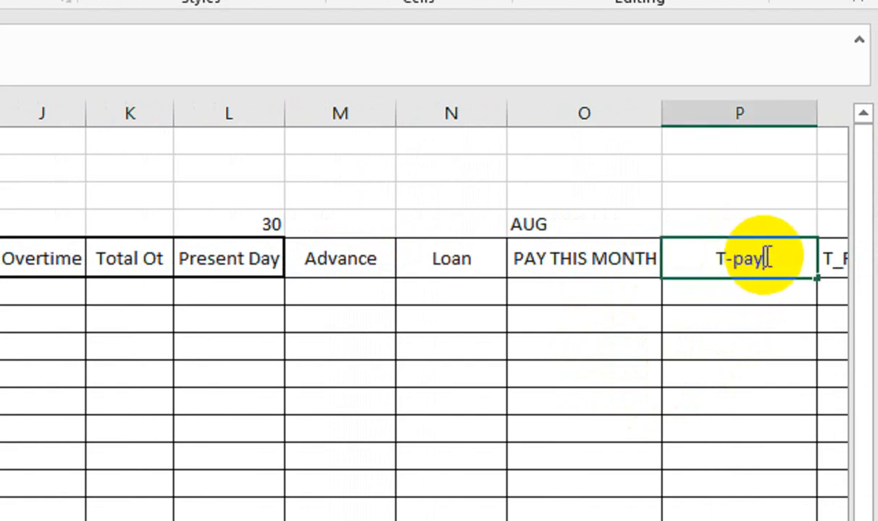
{"action": "key", "text": "BackSpace"}
{"action": "key", "text": "BackSpace"}
{"action": "key", "text": "BackSpace"}
{"action": "type", "text": "PAU"}
{"action": "key", "text": "BackSpace"}
{"action": "type", "text": "Y"}
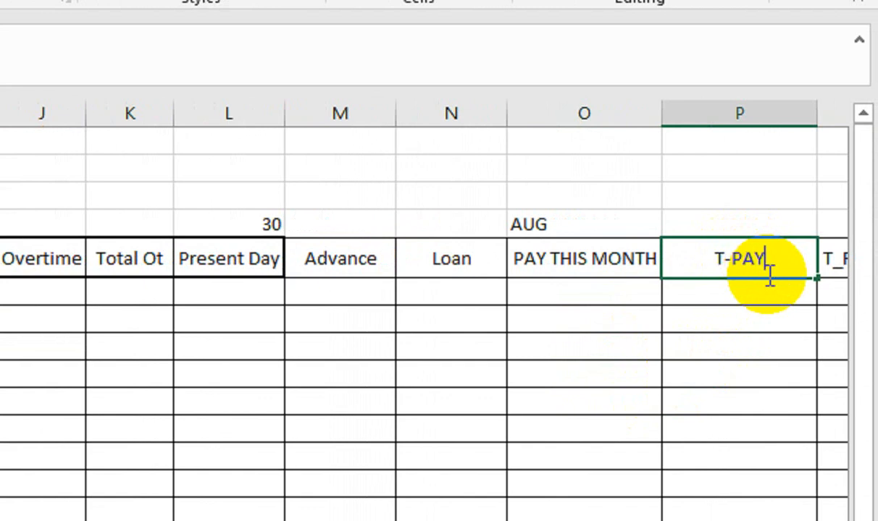
{"action": "left_click", "coordinate": [787, 369]}
Step: Examine the last pay columns on Sheet1 and the advance and loan table on Sheet2
{"action": "key", "text": "Right"}
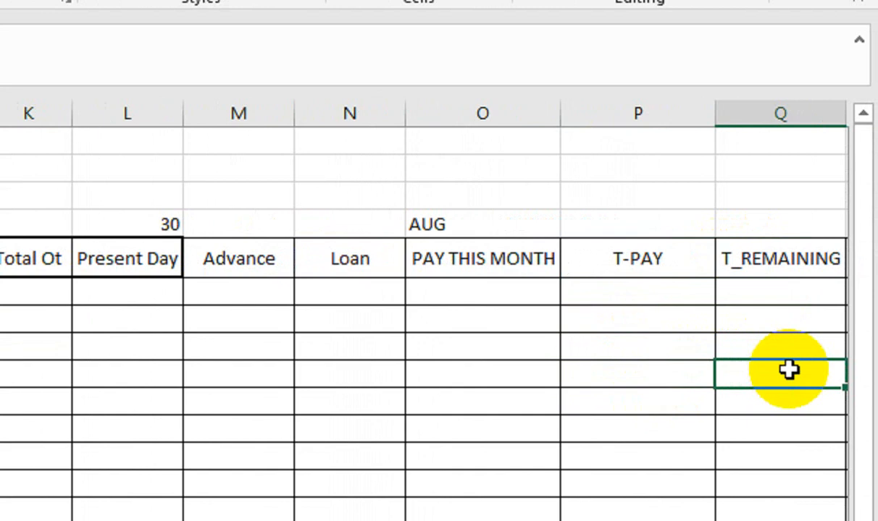
{"action": "key", "text": "Right"}
{"action": "key", "text": "Up"}
{"action": "key", "text": "Up"}
{"action": "key", "text": "Left"}
{"action": "key", "text": "Left"}
{"action": "key", "text": "Up"}
{"action": "key", "text": "Right"}
{"action": "key", "text": "Right"}
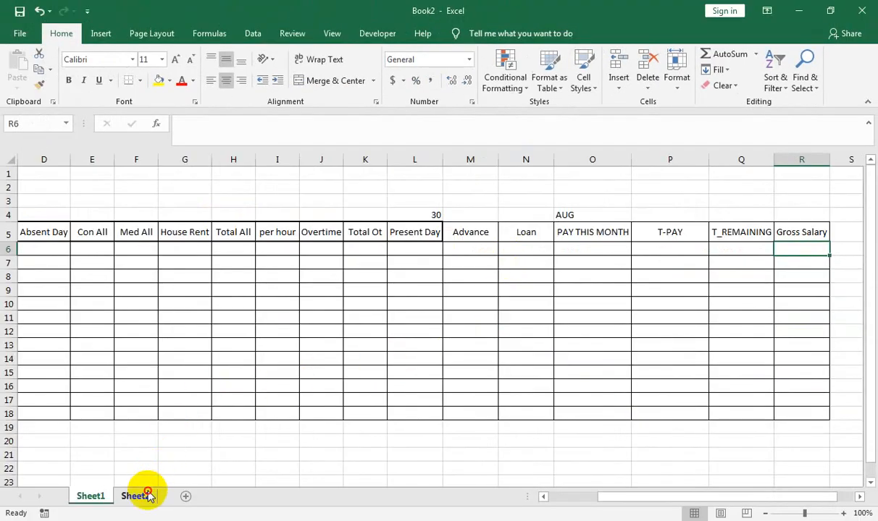
{"action": "left_click", "coordinate": [137, 495]}
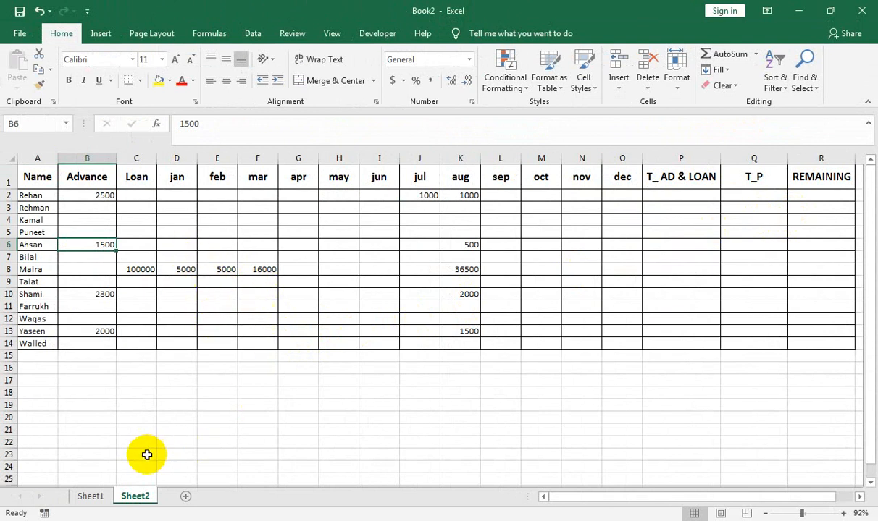
{"action": "left_click", "coordinate": [90, 497]}
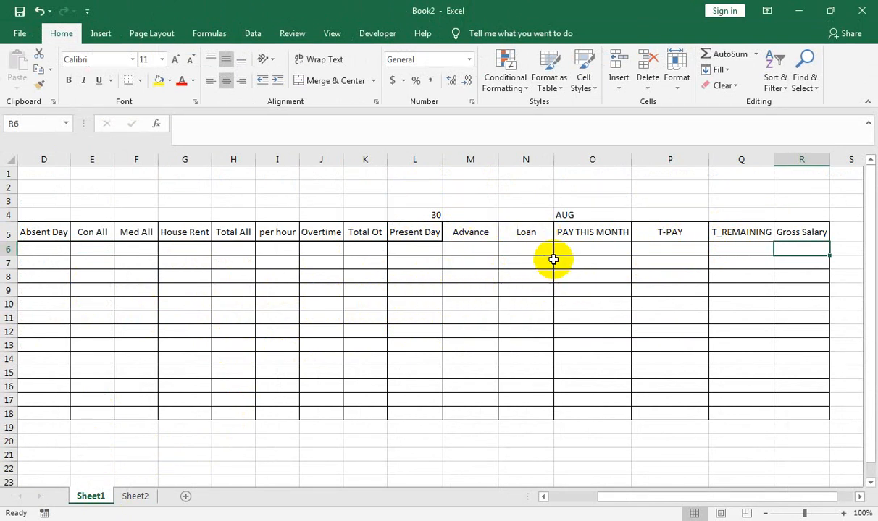
Step: On Sheet2, enter a loan of 250000 in cell C14 for the last employee
{"action": "left_click", "coordinate": [136, 496]}
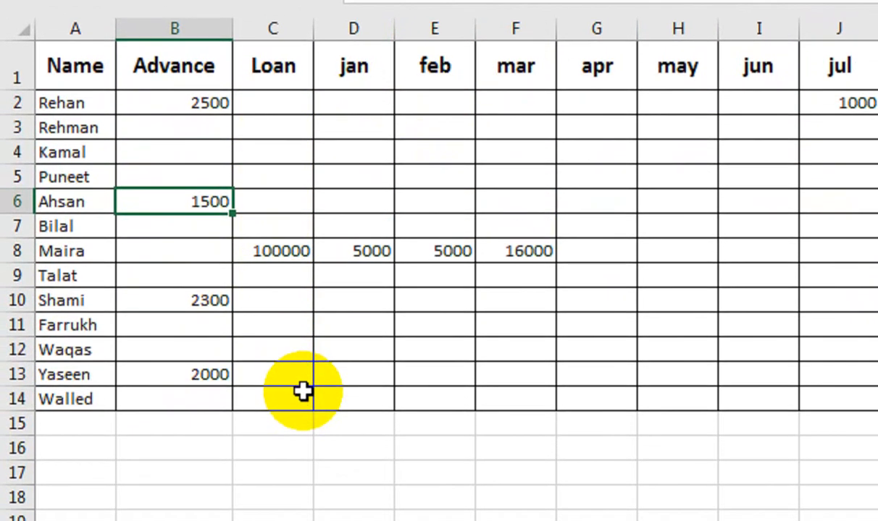
{"action": "left_click", "coordinate": [303, 462]}
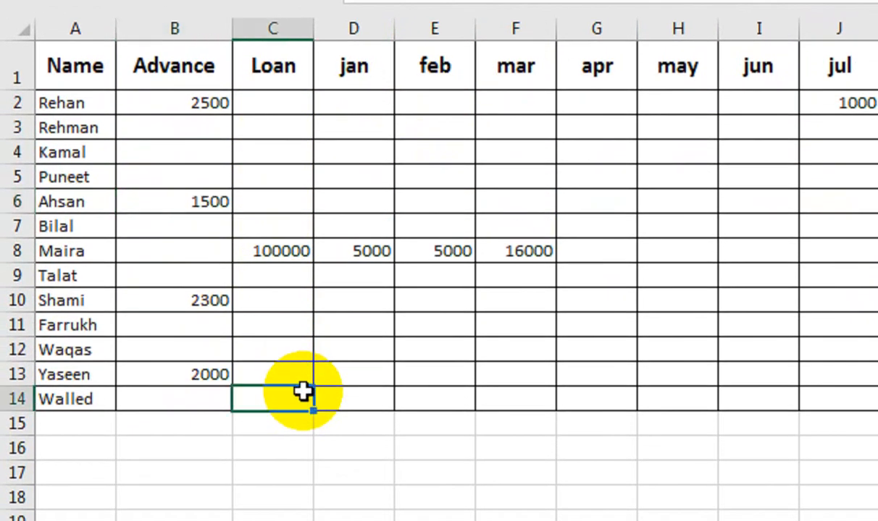
{"action": "type", "text": "250000"}
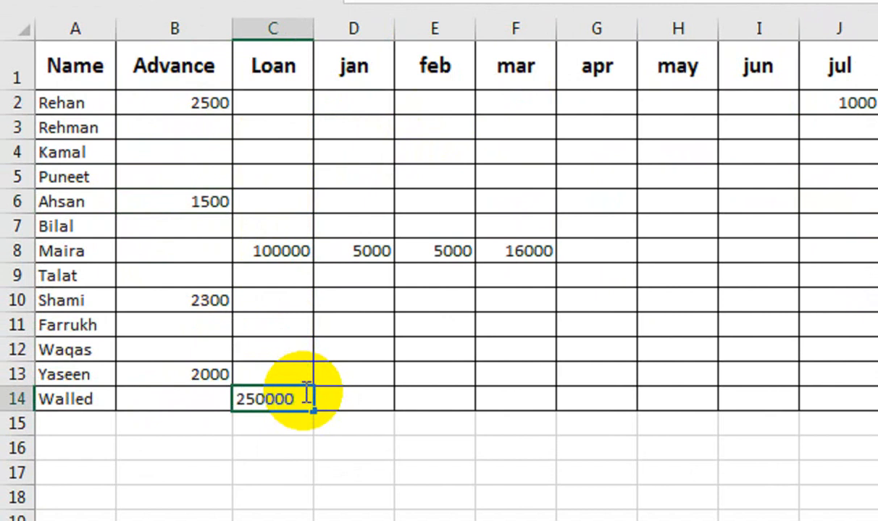
{"action": "key", "text": "Return"}
Step: Enter a loan of 200000 in cell C4
{"action": "left_click", "coordinate": [290, 158]}
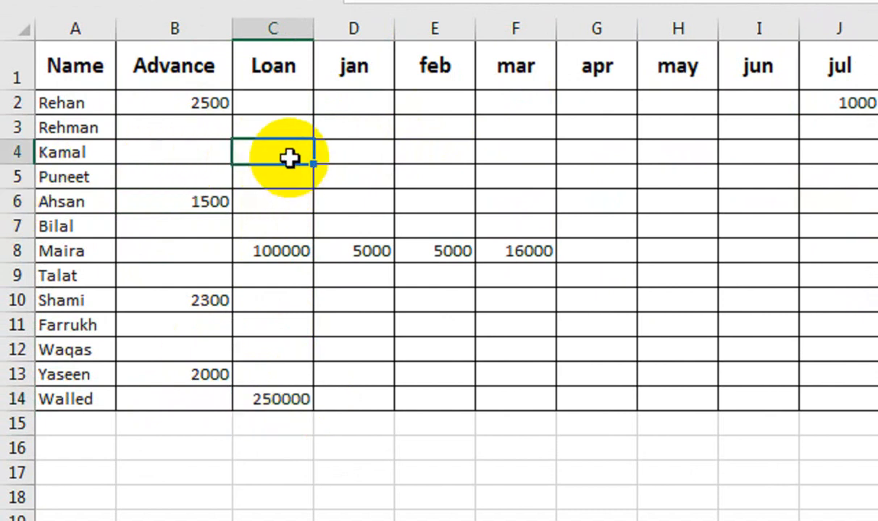
{"action": "type", "text": "20000"}
{"action": "key", "text": "Return"}
{"action": "left_click", "coordinate": [289, 158]}
{"action": "double_click", "coordinate": [290, 157]}
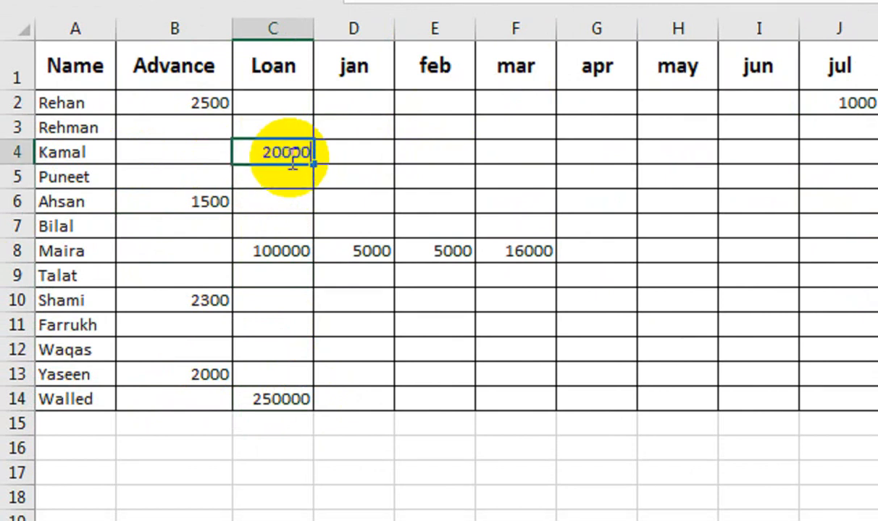
{"action": "type", "text": "0"}
{"action": "key", "text": "Return"}
Step: Enter an advance of 1500 in cell B3
{"action": "key", "text": "Up"}
{"action": "key", "text": "Up"}
{"action": "key", "text": "Left"}
{"action": "type", "text": "15000"}
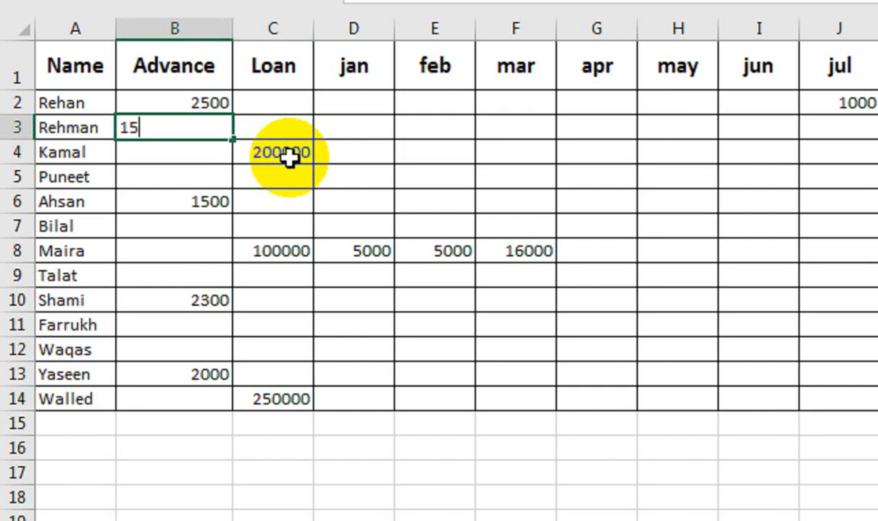
{"action": "key", "text": "Return"}
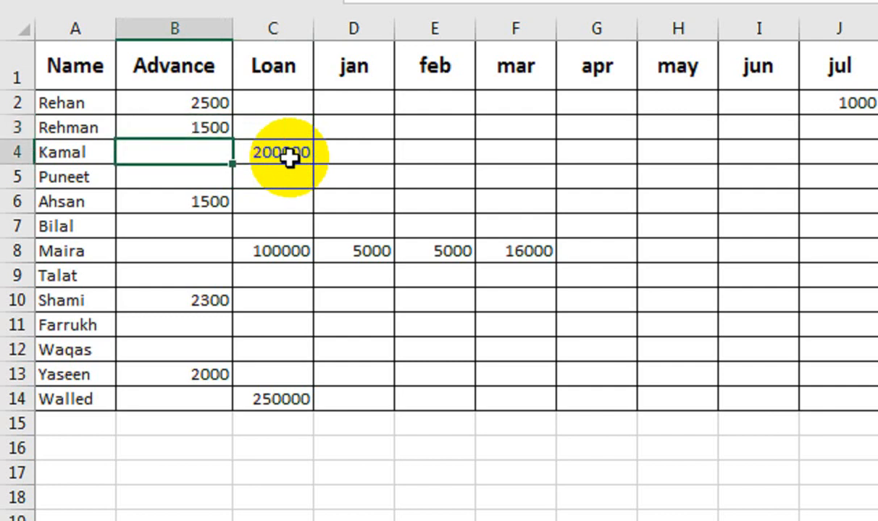
Step: Begin the T_ AD & LOAN formula in P2 with the empty-cells test =IF(AND(B2="",C2=""),
{"action": "scroll", "coordinate": [834, 339], "scroll_direction": "right", "scroll_amount": 5}
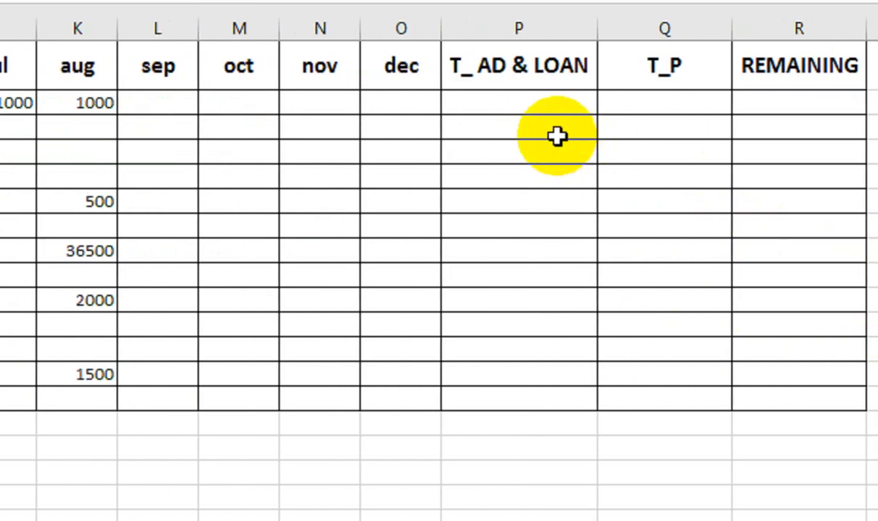
{"action": "left_click", "coordinate": [477, 100]}
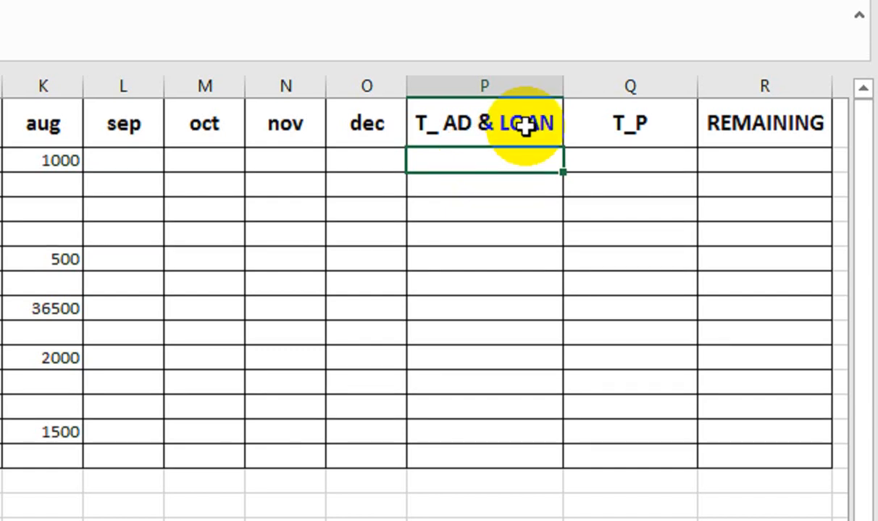
{"action": "type", "text": "IF("}
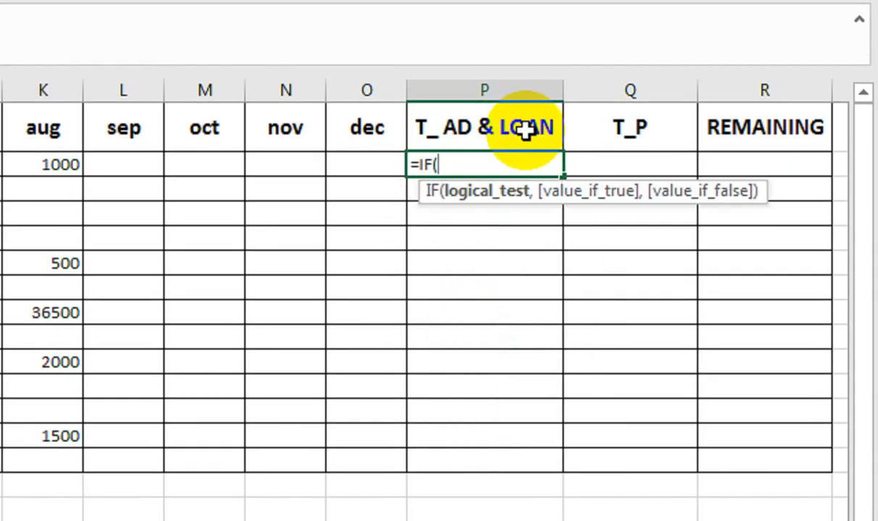
{"action": "type", "text": "AND("}
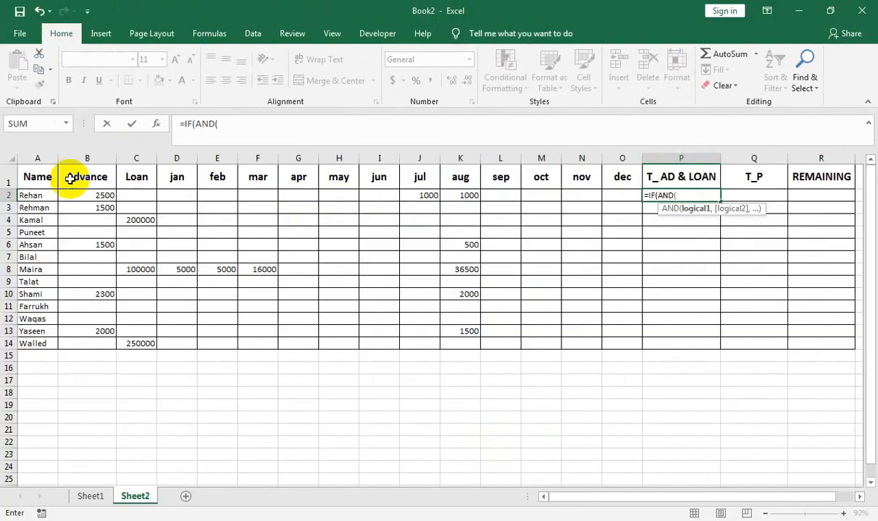
{"action": "left_click", "coordinate": [87, 195]}
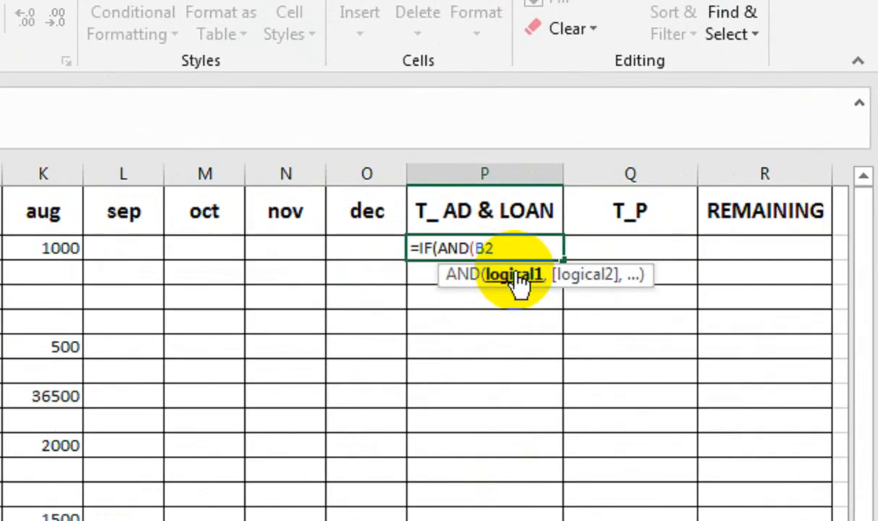
{"action": "type", "text": "=\"\","}
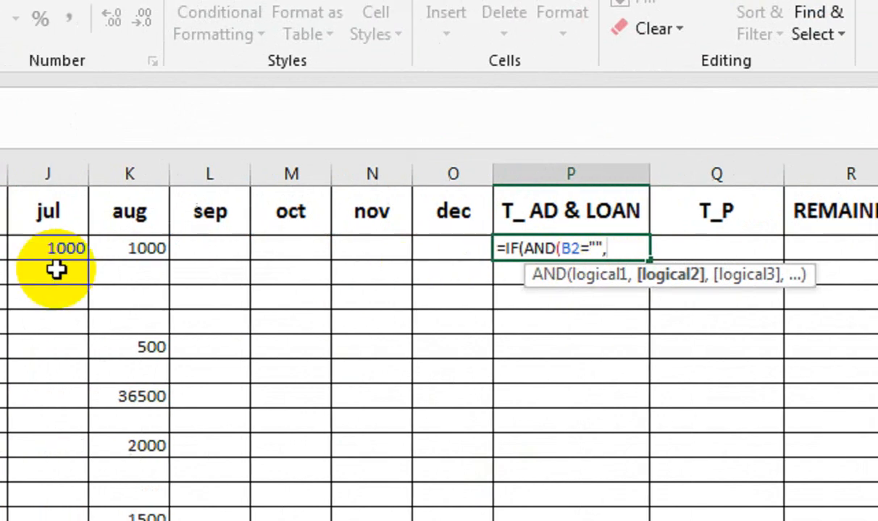
{"action": "left_click", "coordinate": [194, 248]}
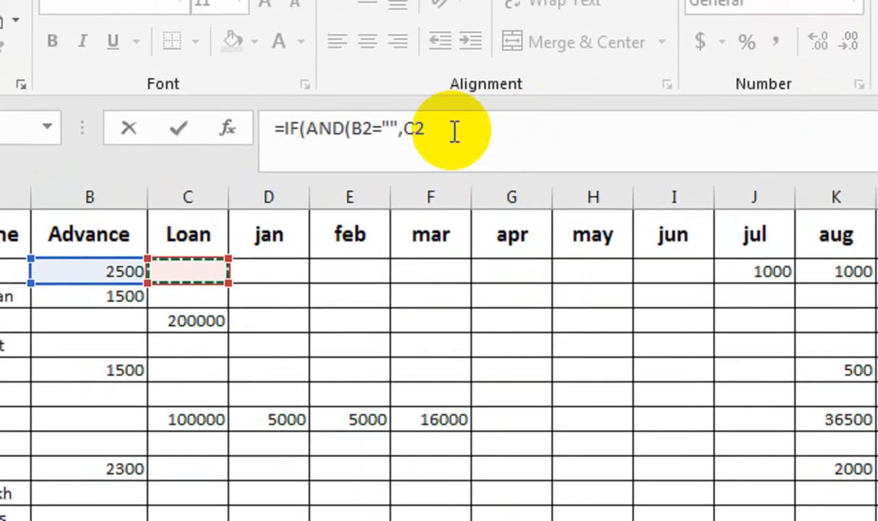
{"action": "type", "text": "="}
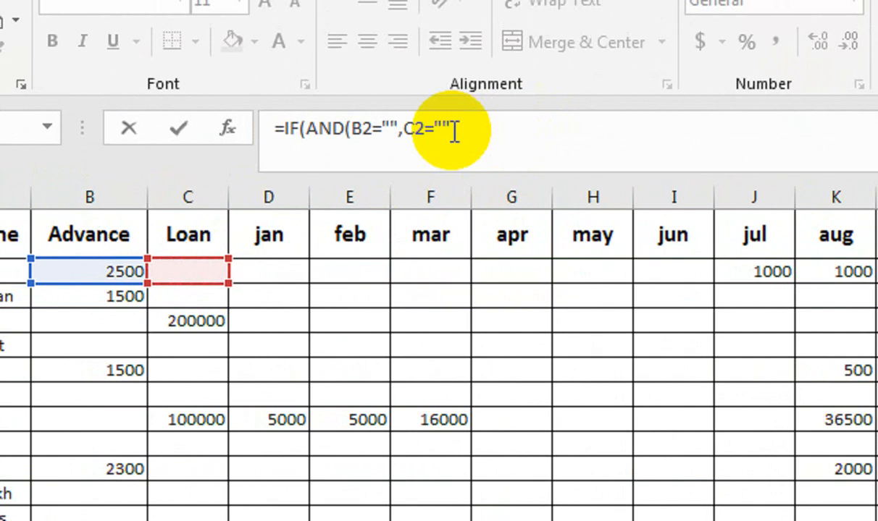
{"action": "type", "text": "\"\"),"}
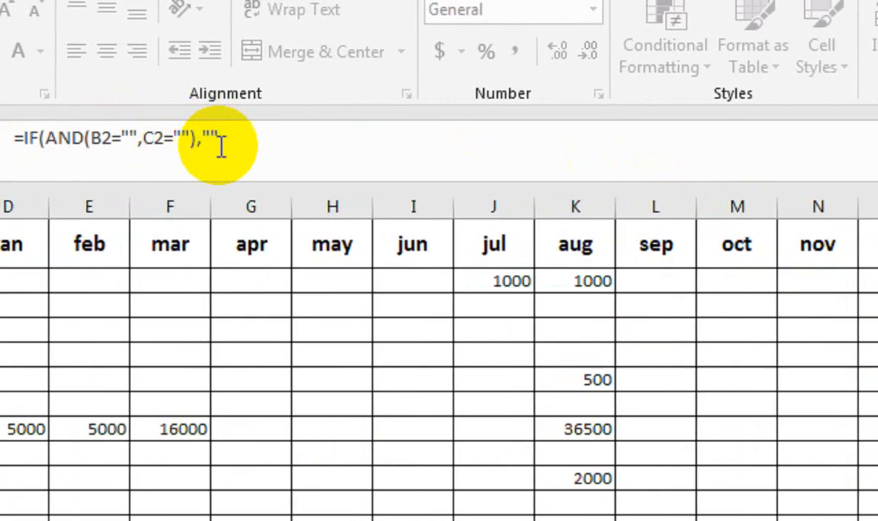
Step: Continue P2's formula with an empty-text result "" and a nested IF testing OR(B2="",C2<>""
{"action": "type", "text": "\"\",IF(OR("}
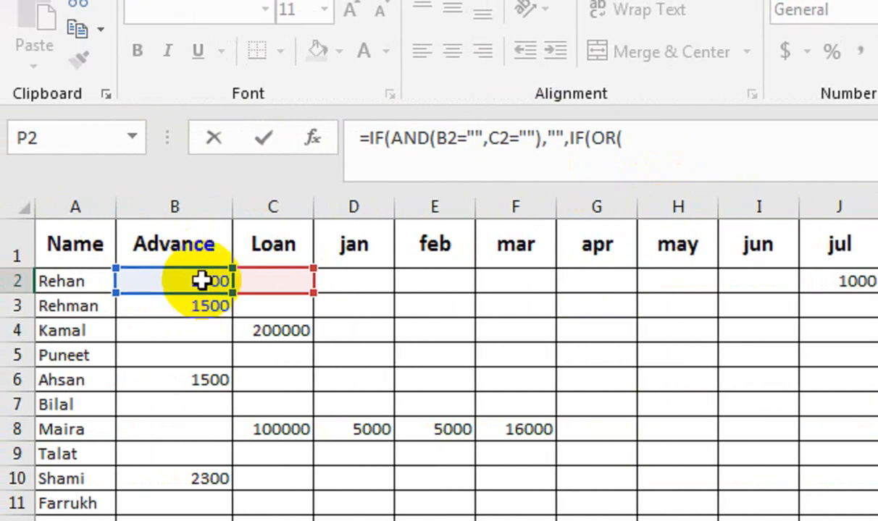
{"action": "left_click", "coordinate": [202, 282]}
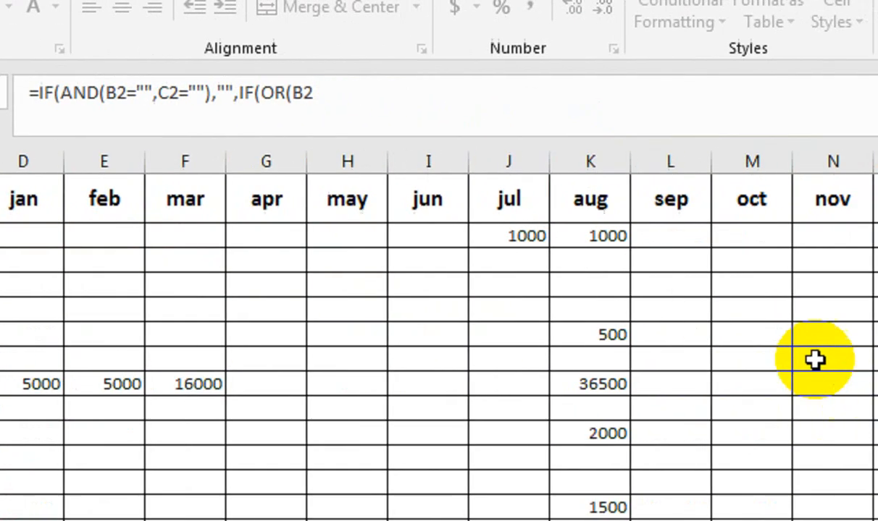
{"action": "type", "text": "=\""}
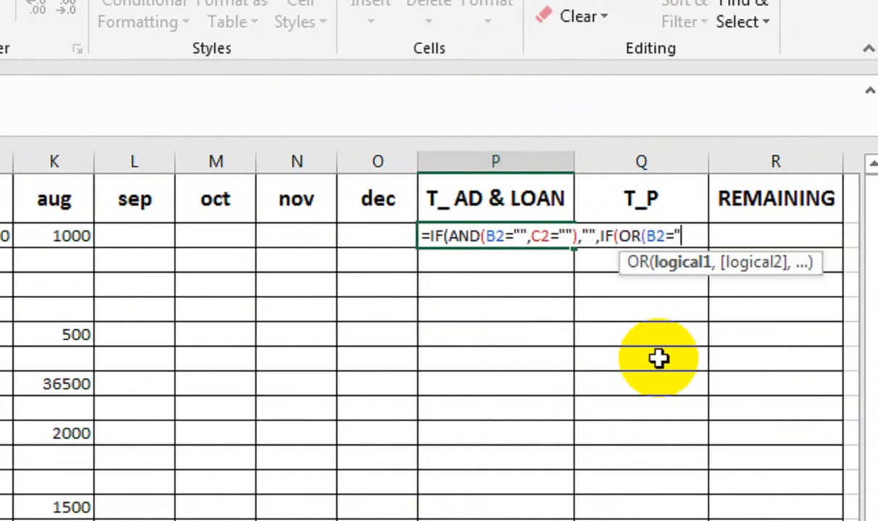
{"action": "type", "text": "\","}
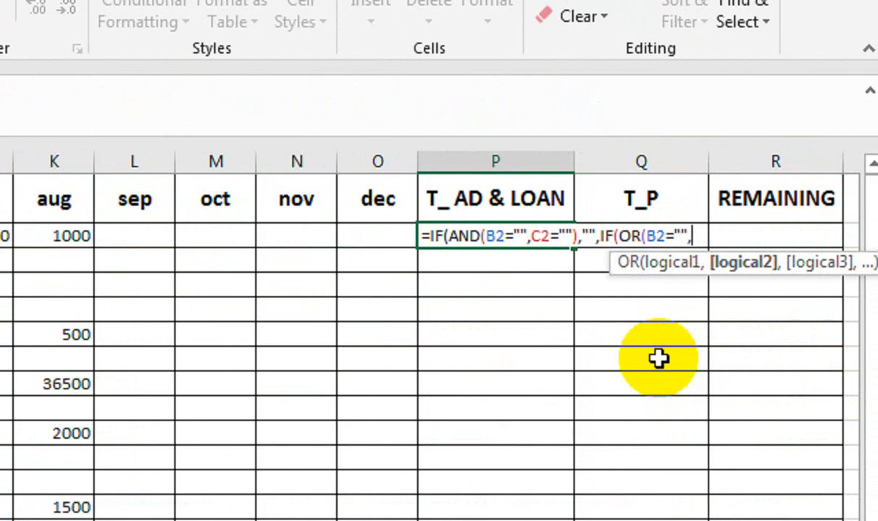
{"action": "left_click", "coordinate": [199, 237]}
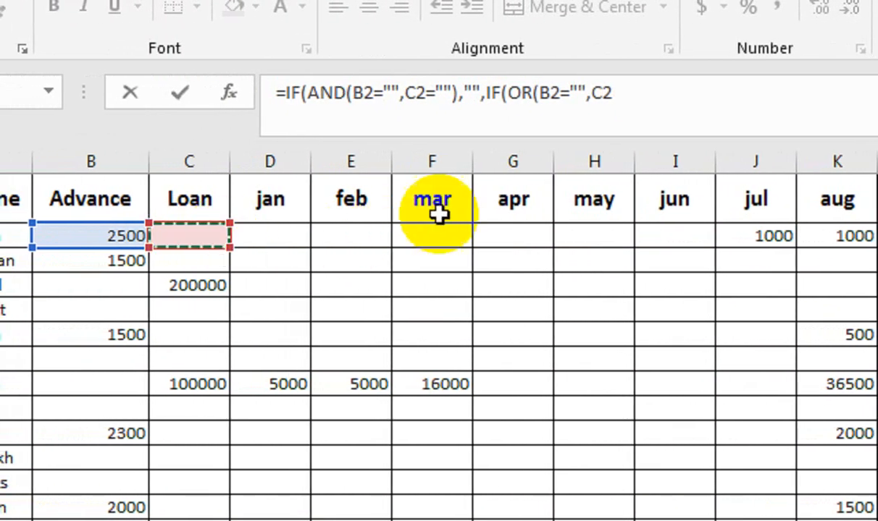
{"action": "type", "text": "<>"}
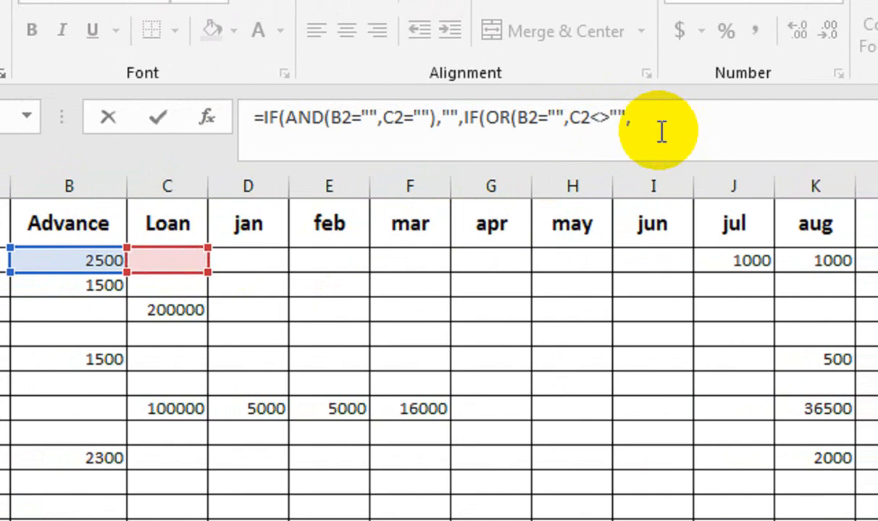
{"action": "type", "text": "\"\","}
{"action": "key", "text": "BackSpace"}
Step: Close the OR test and set the nested IF's true result to "L "&SUM(D2:O2), followed by a comma
{"action": "type", "text": "),\"L"}
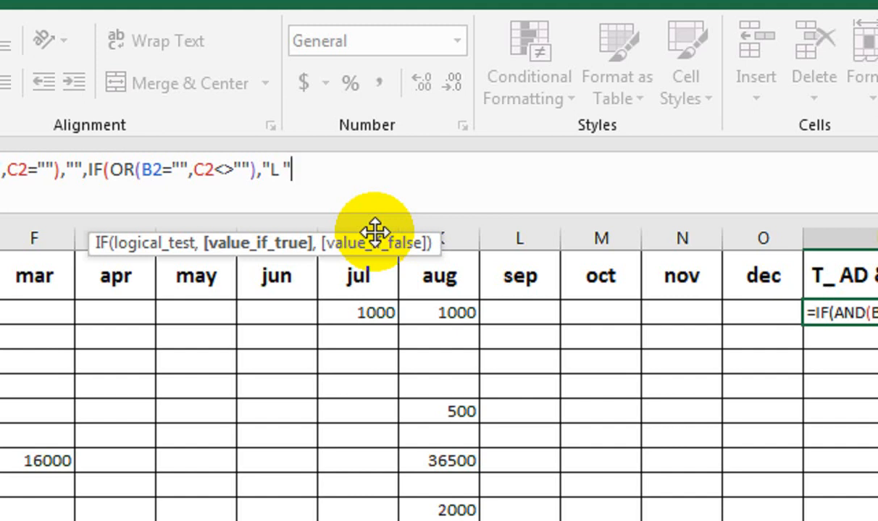
{"action": "type", "text": "SUM("}
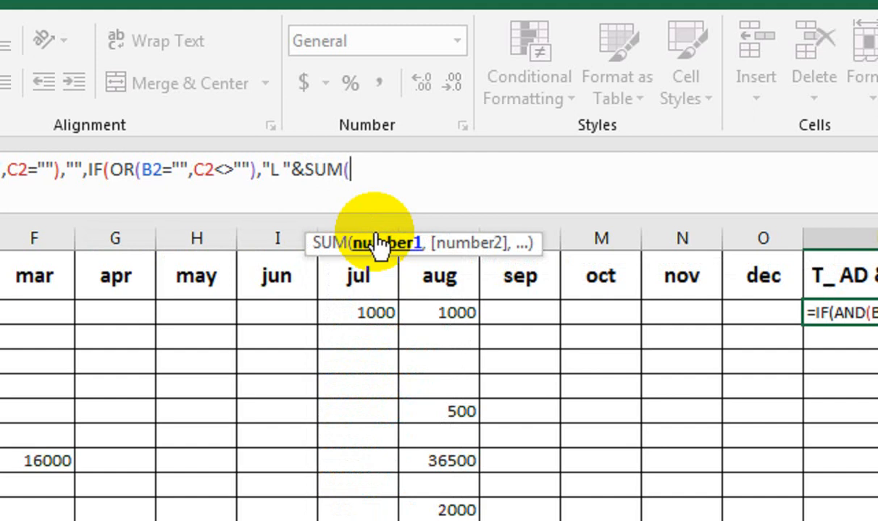
{"action": "left_click_drag", "start_coordinate": [147, 308], "coordinate": [715, 309]}
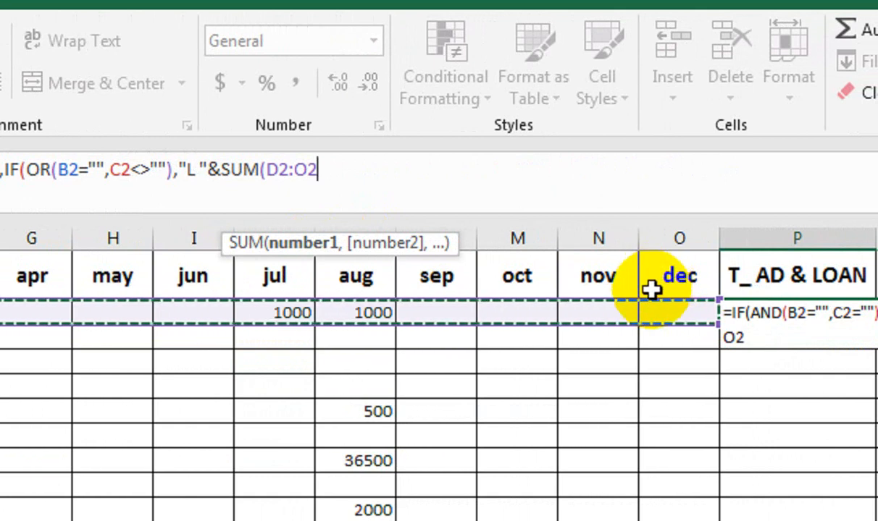
{"action": "type", "text": ")"}
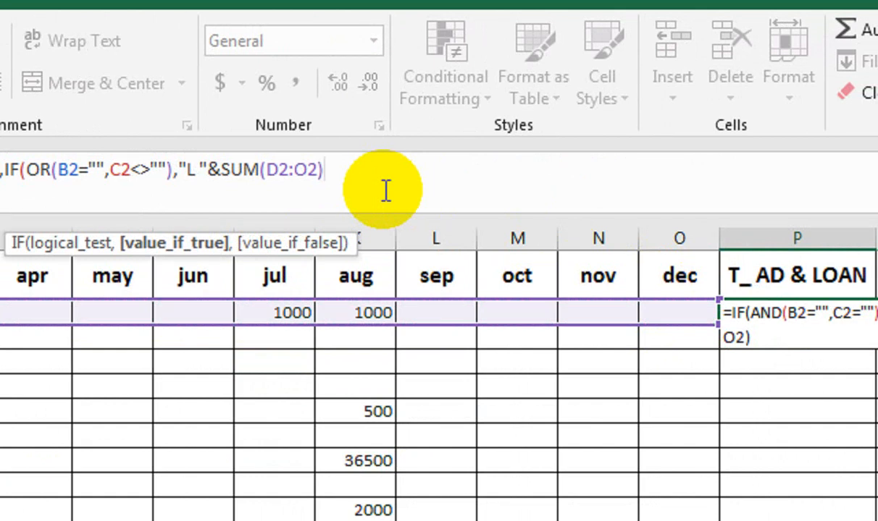
{"action": "type", "text": ","}
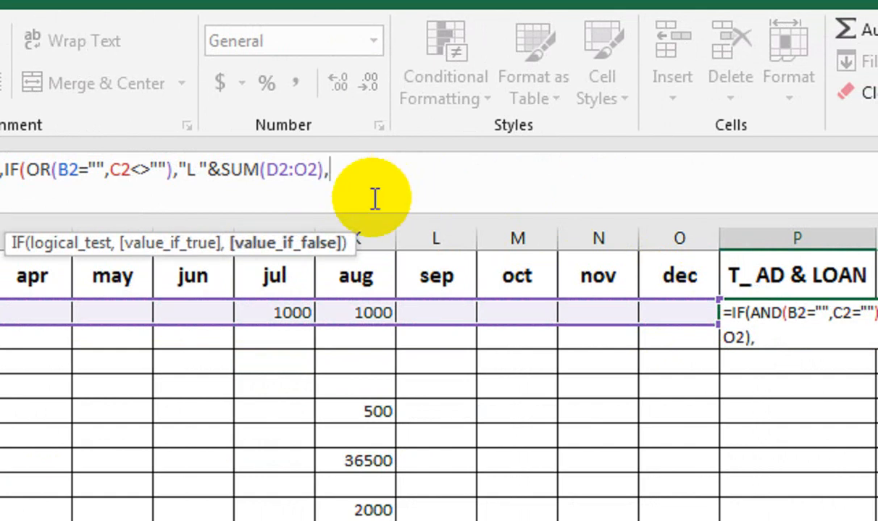
Step: Set the nested IF's false result in P2 to "A "&SUM(D2:O2), reusing the loan expression, and complete the formula
{"action": "mouse_move", "coordinate": [324, 174]}
{"action": "left_mouse_down"}
{"action": "mouse_move", "coordinate": [177, 172]}
{"action": "mouse_move", "coordinate": [226, 171]}
{"action": "left_mouse_up"}
{"action": "key", "text": "ctrl+c"}
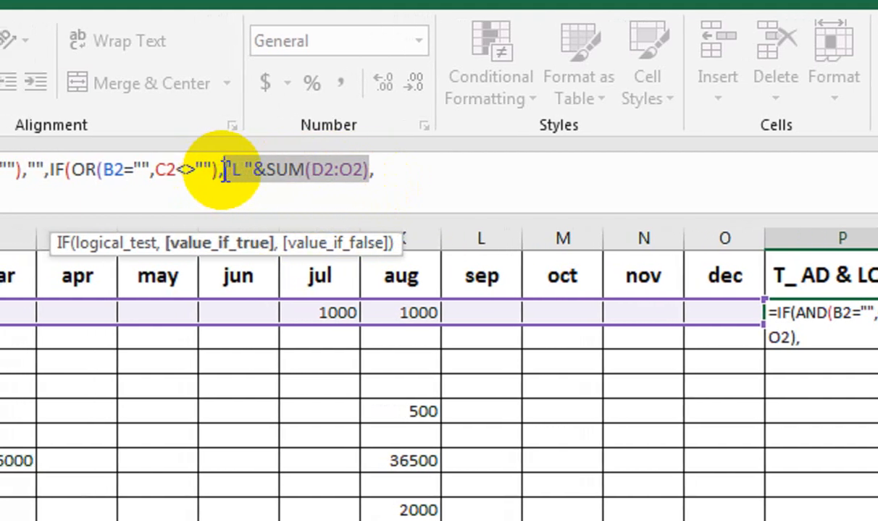
{"action": "left_click", "coordinate": [417, 170]}
{"action": "key", "text": "ctrl+v"}
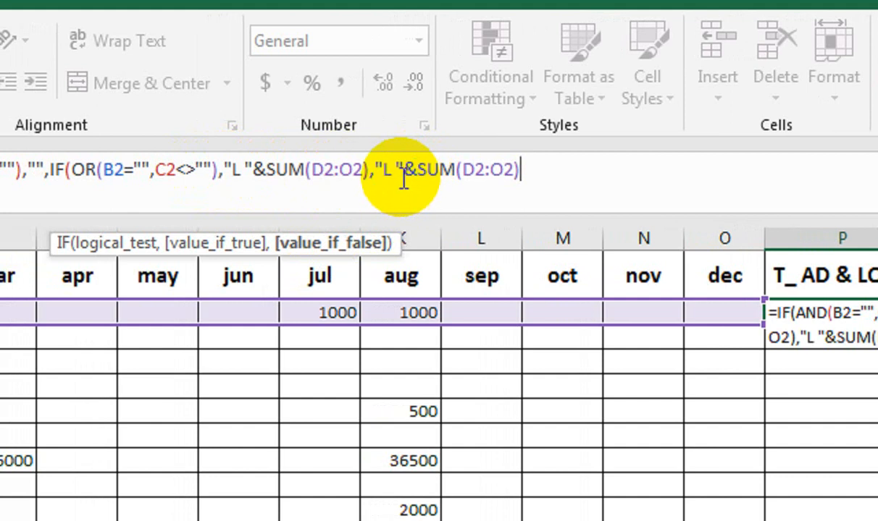
{"action": "left_click_drag", "start_coordinate": [392, 177], "coordinate": [385, 176]}
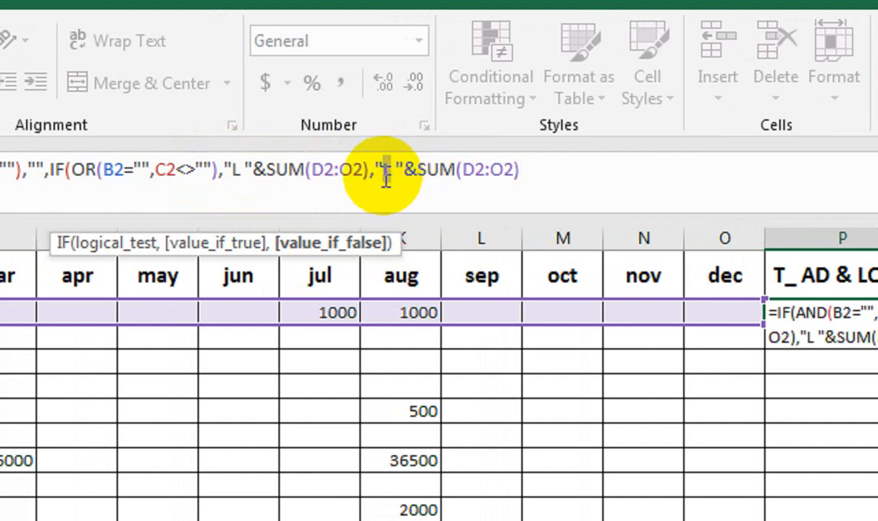
{"action": "type", "text": "A"}
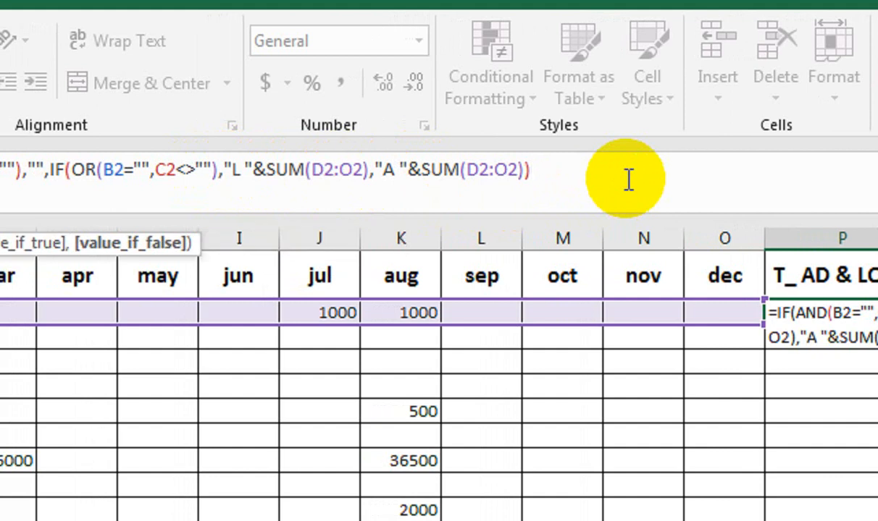
{"action": "key", "text": "Return"}
{"action": "key", "text": "Return"}
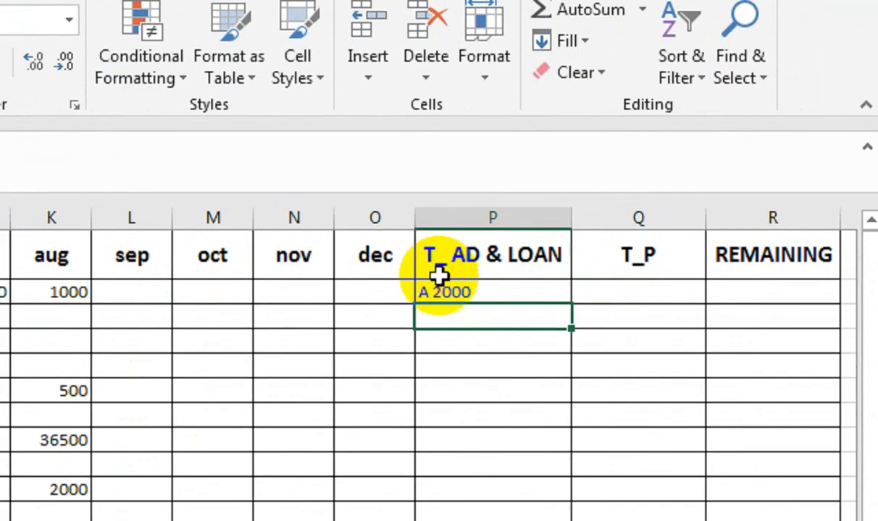
Step: Fill the T_ AD & LOAN formula from P2 down to P14
{"action": "left_click", "coordinate": [467, 291]}
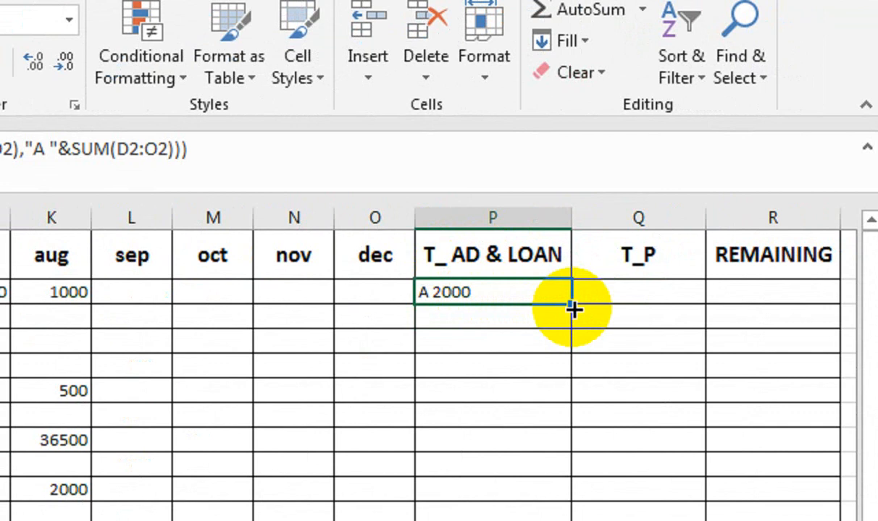
{"action": "left_click_drag", "start_coordinate": [572, 308], "coordinate": [539, 520]}
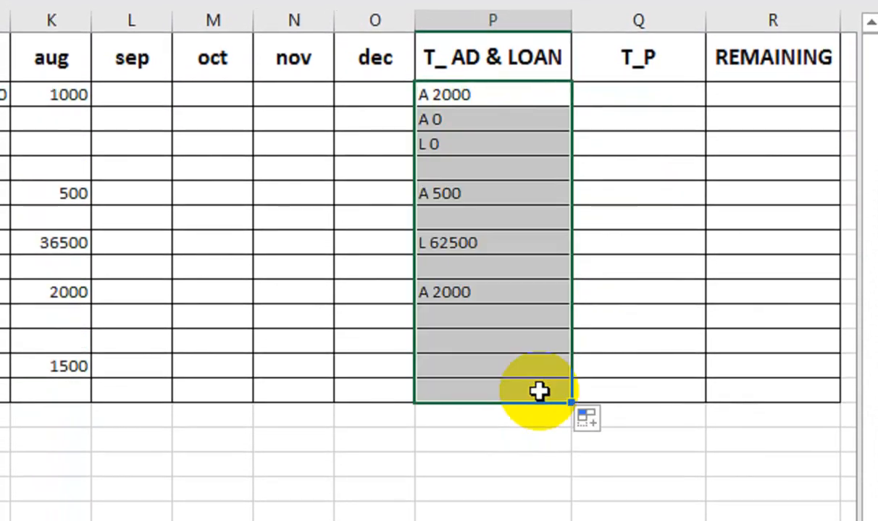
{"action": "left_click_drag", "start_coordinate": [539, 392], "coordinate": [538, 390]}
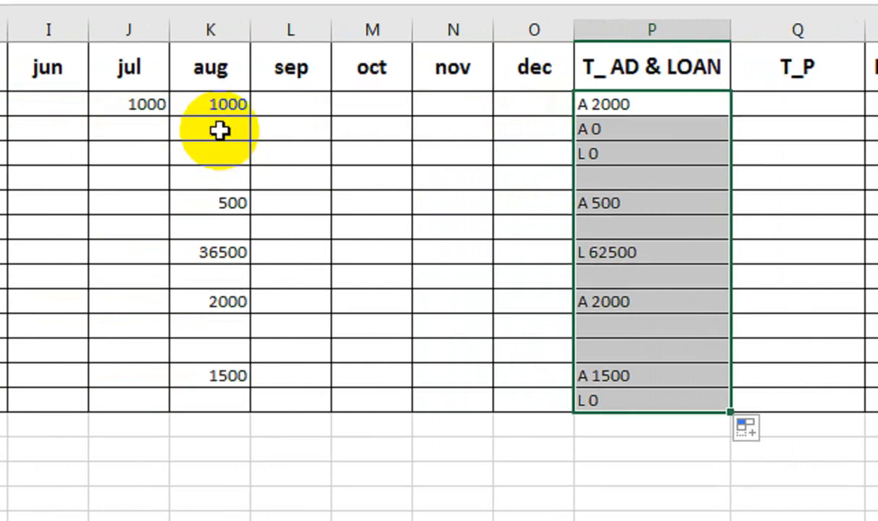
Step: Enter an August deduction of 1000 in cell K3
{"action": "left_click", "coordinate": [220, 131]}
{"action": "type", "text": "1000"}
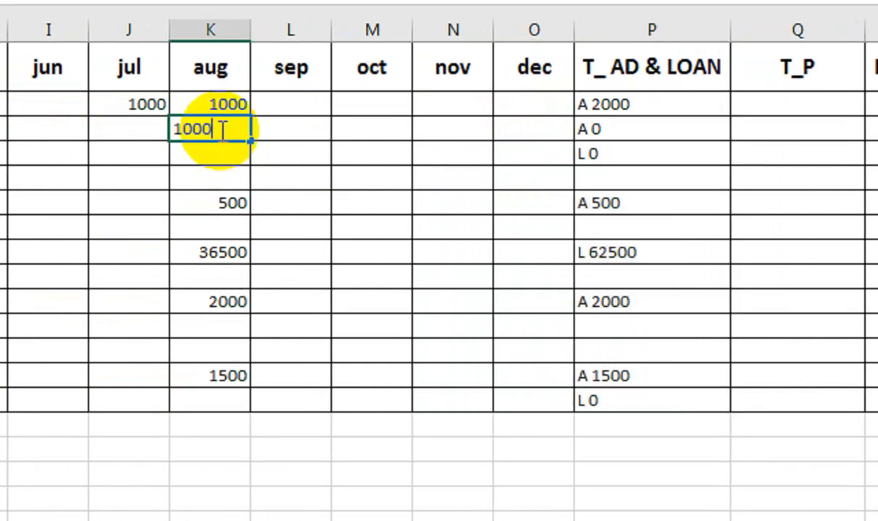
{"action": "key", "text": "Return"}
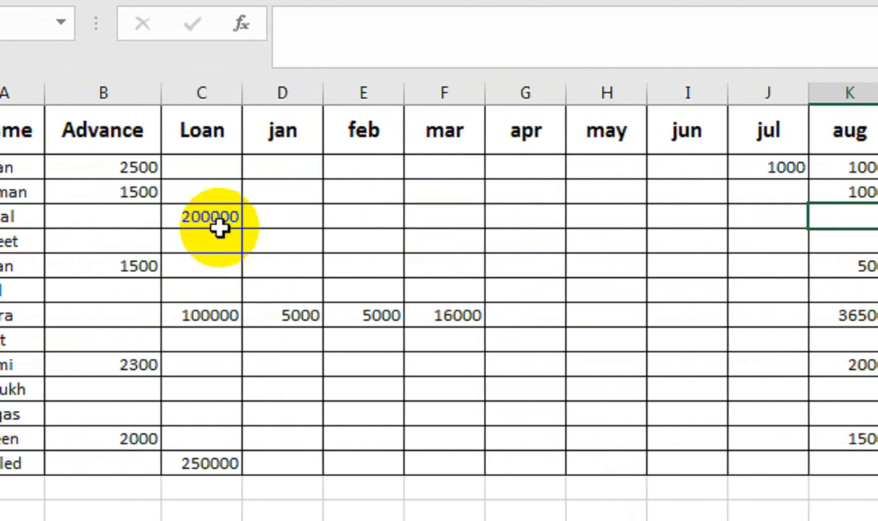
Step: Enter loan deductions of 20000 for each month from May to August in cells H4:K4
{"action": "left_click", "coordinate": [581, 224]}
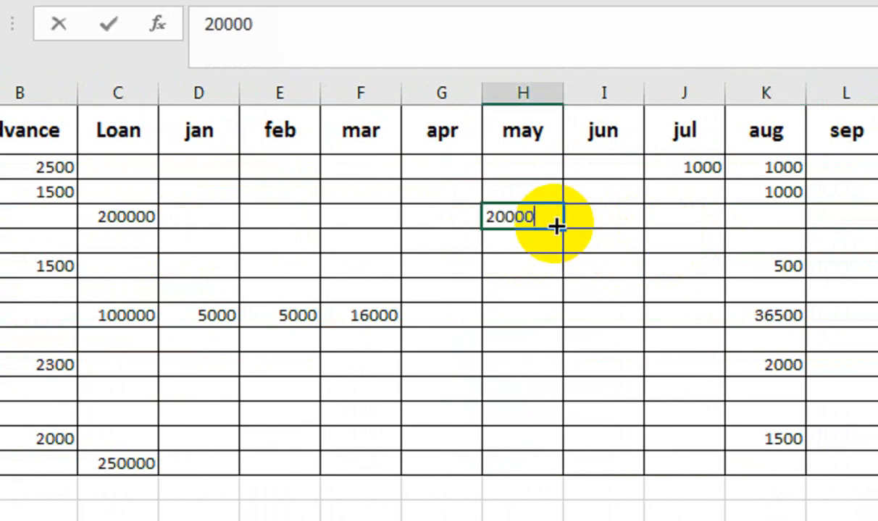
{"action": "key", "text": "Return"}
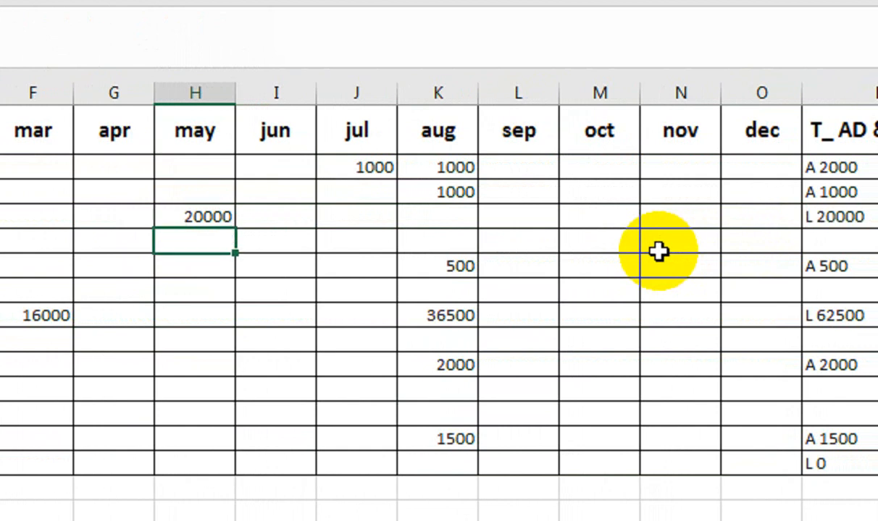
{"action": "key", "text": "Up"}
{"action": "key", "text": "Right"}
{"action": "key", "text": "Right"}
{"action": "key", "text": "Left"}
{"action": "type", "text": "20000"}
{"action": "key", "text": "Tab"}
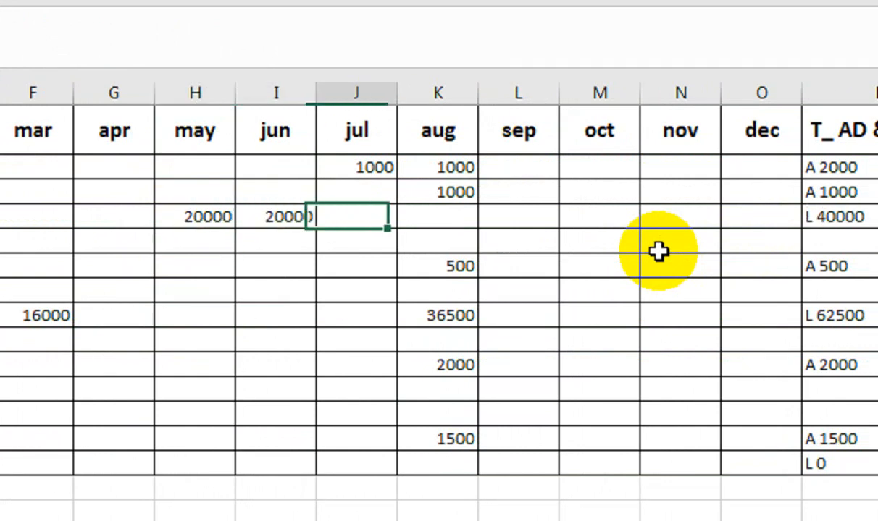
{"action": "type", "text": "20000"}
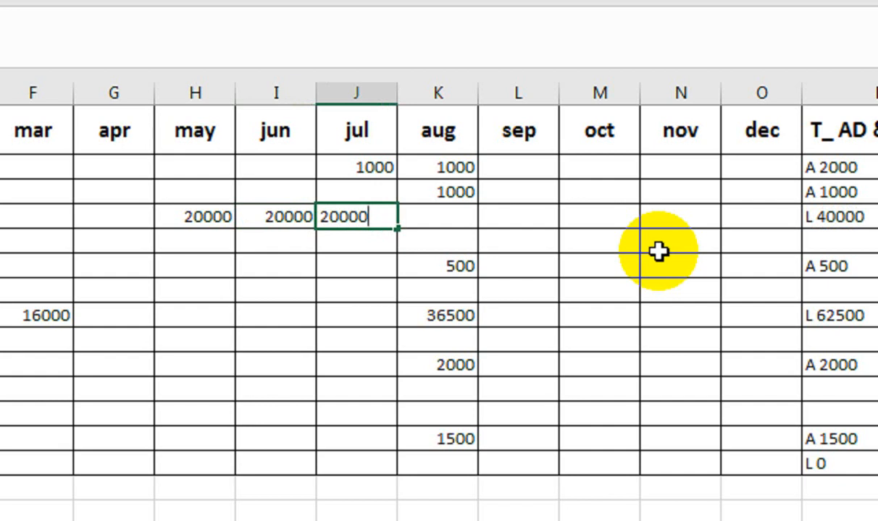
{"action": "key", "text": "Tab"}
{"action": "type", "text": "2000"}
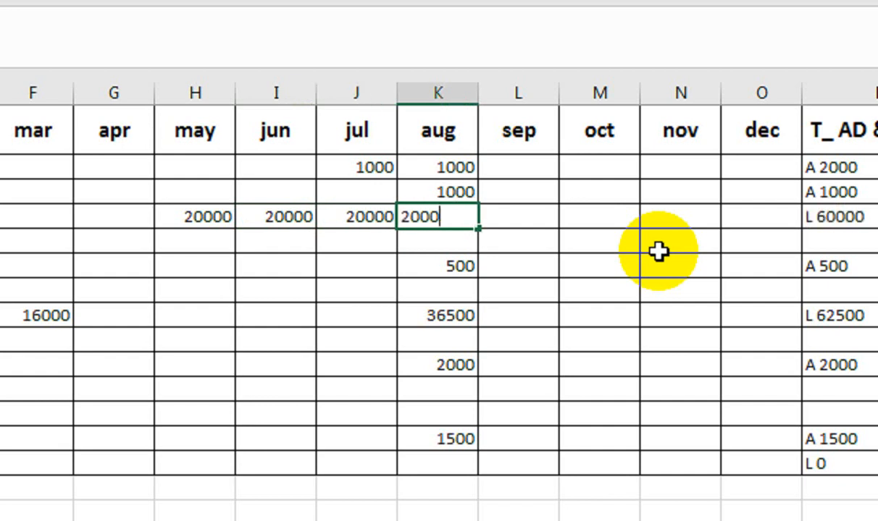
{"action": "type", "text": "0"}
{"action": "key", "text": "Tab"}
Step: Enter loan deductions of 10000 for July and August in cells J14 and K14
{"action": "scroll", "coordinate": [658, 251], "scroll_direction": "right", "scroll_amount": 3}
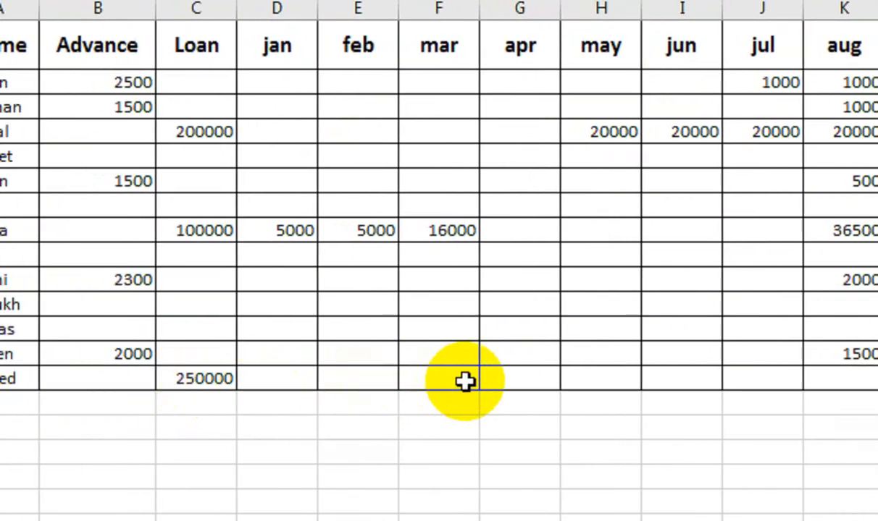
{"action": "left_click", "coordinate": [698, 378]}
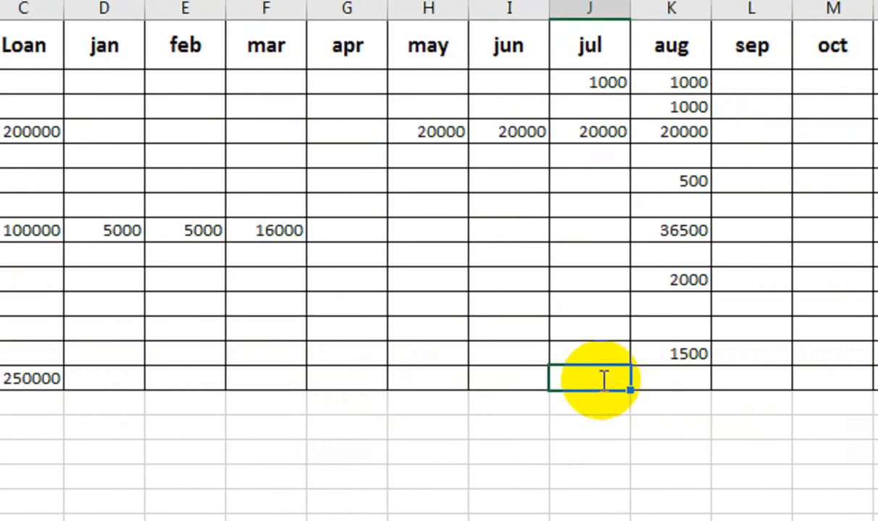
{"action": "key", "text": "Tab"}
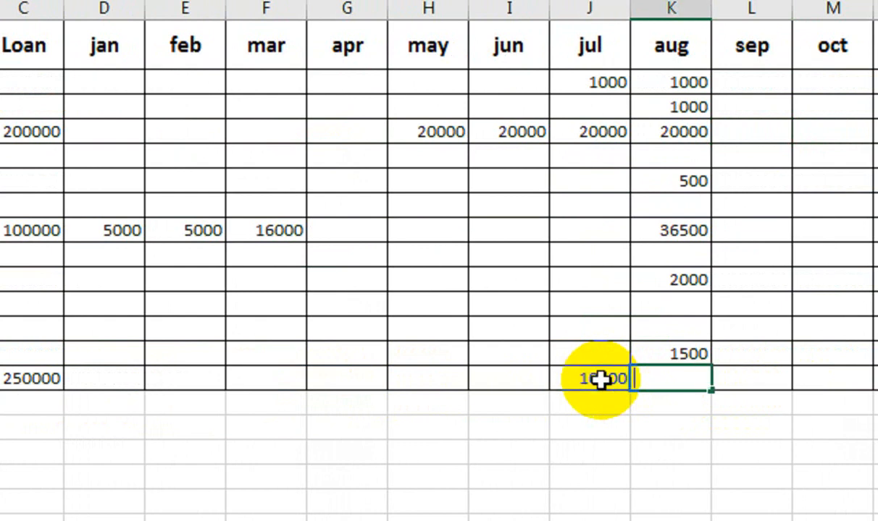
{"action": "key", "text": "Tab"}
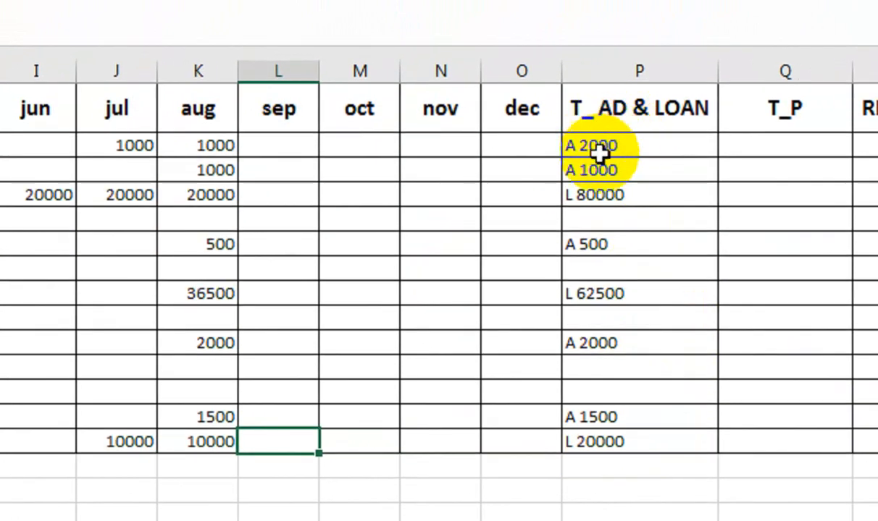
Step: Begin the T_P formula in Q2 with =MID(P2,3, to extract the amount after the letter prefix
{"action": "left_click", "coordinate": [746, 145]}
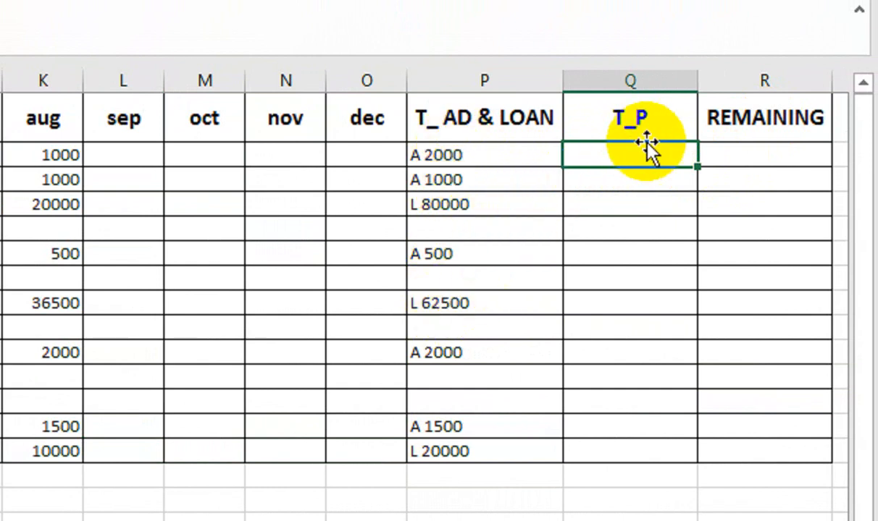
{"action": "type", "text": "MID("}
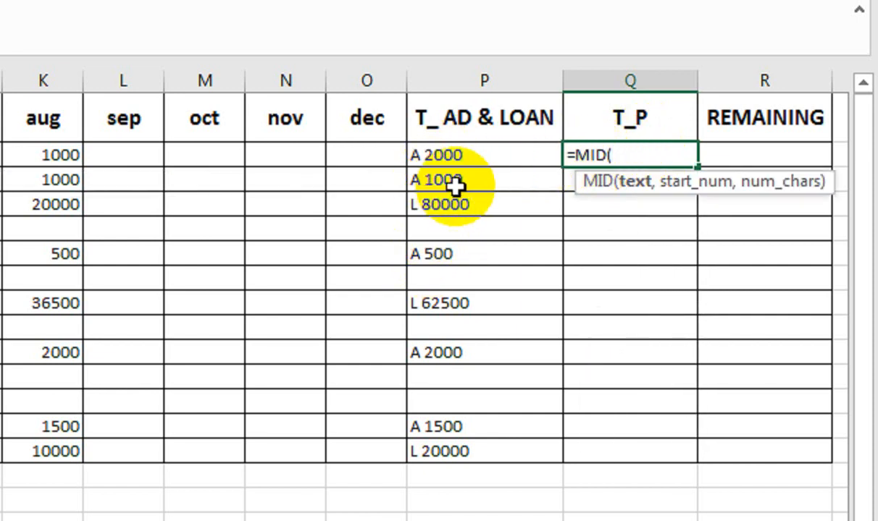
{"action": "left_click", "coordinate": [472, 161]}
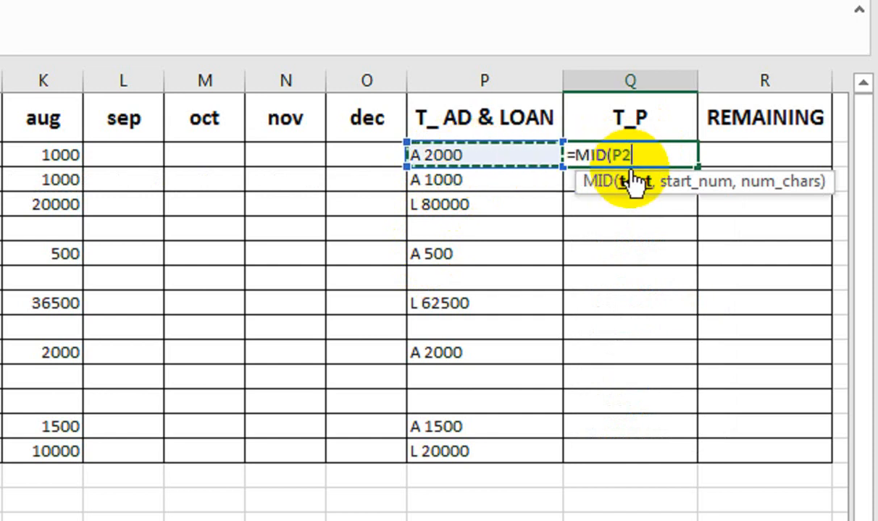
{"action": "type", "text": ","}
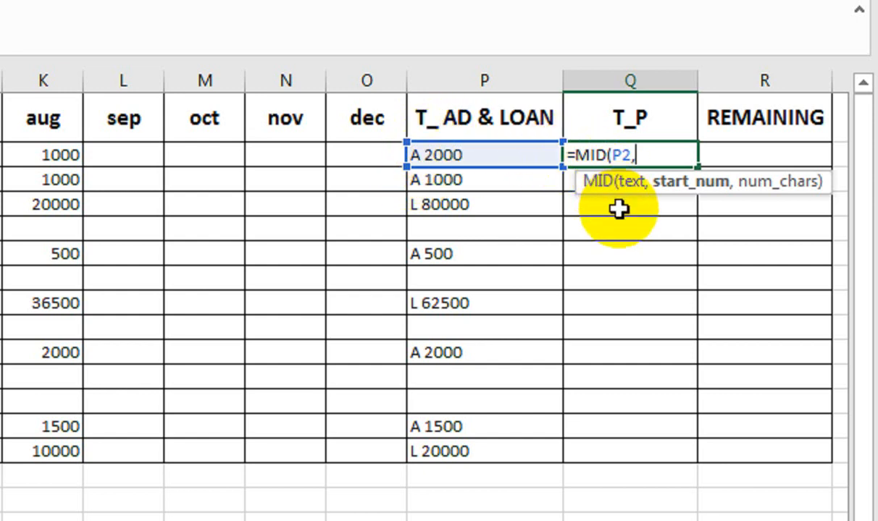
{"action": "type", "text": "3,"}
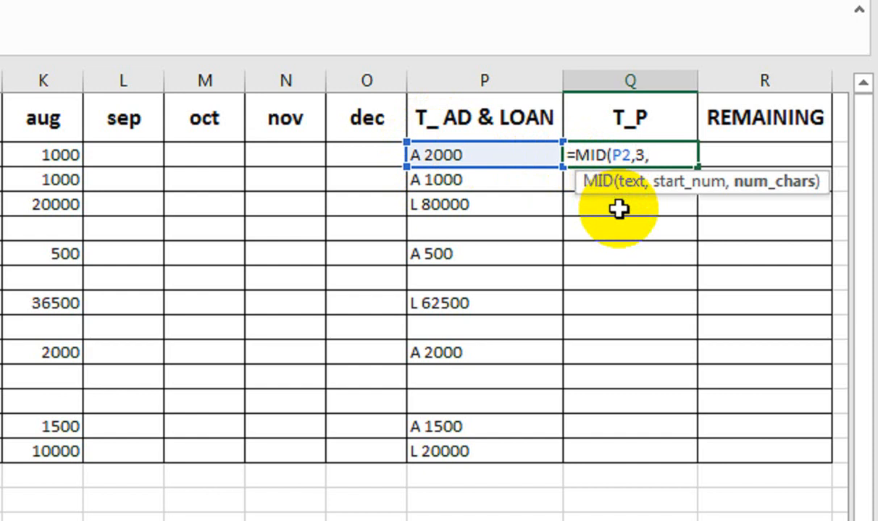
Step: Complete Q2's MID formula with LEN(P2) as the character count and fill it down the T_P column
{"action": "type", "text": "LEN("}
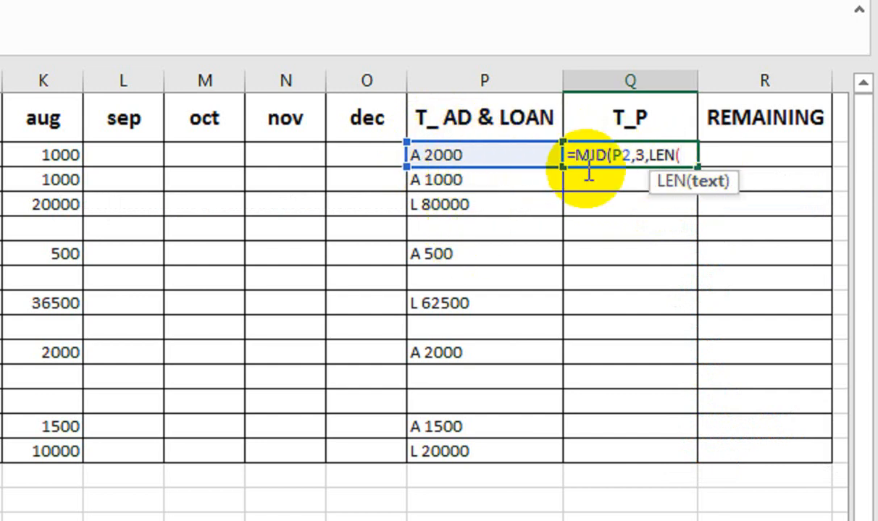
{"action": "left_click", "coordinate": [495, 161]}
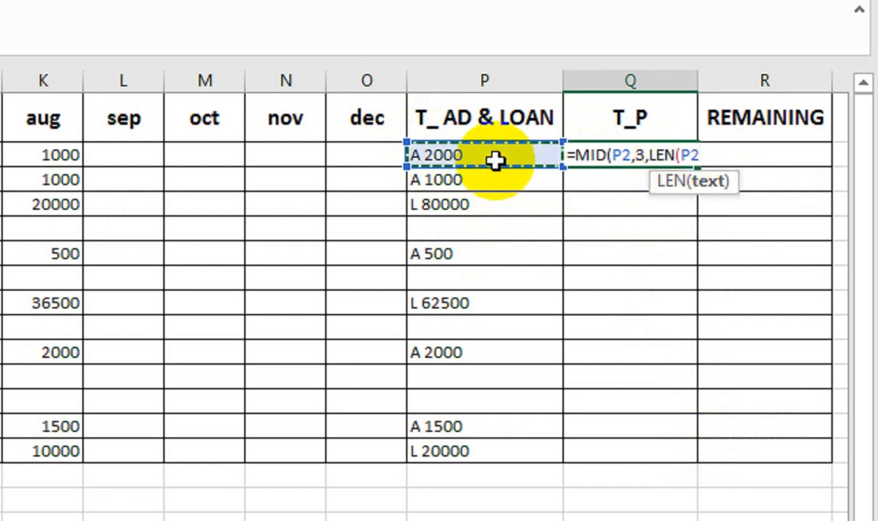
{"action": "type", "text": ")"}
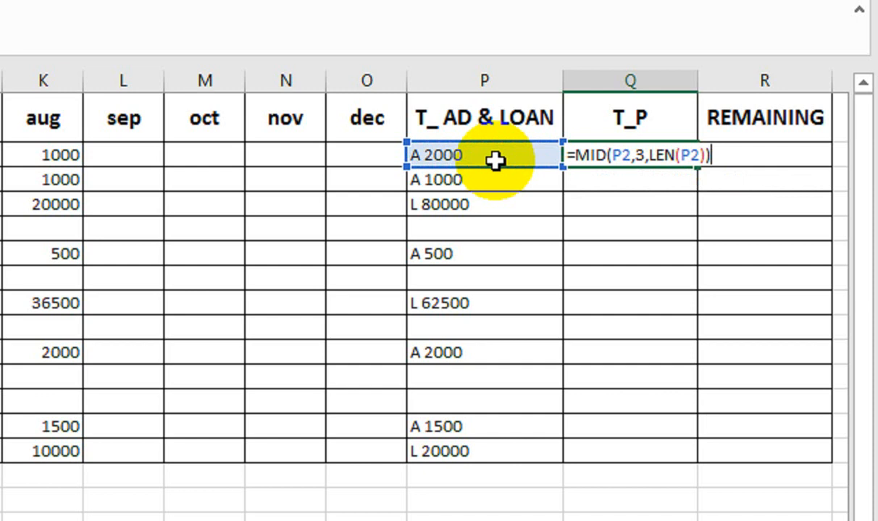
{"action": "key", "text": "Return"}
{"action": "left_click", "coordinate": [611, 155]}
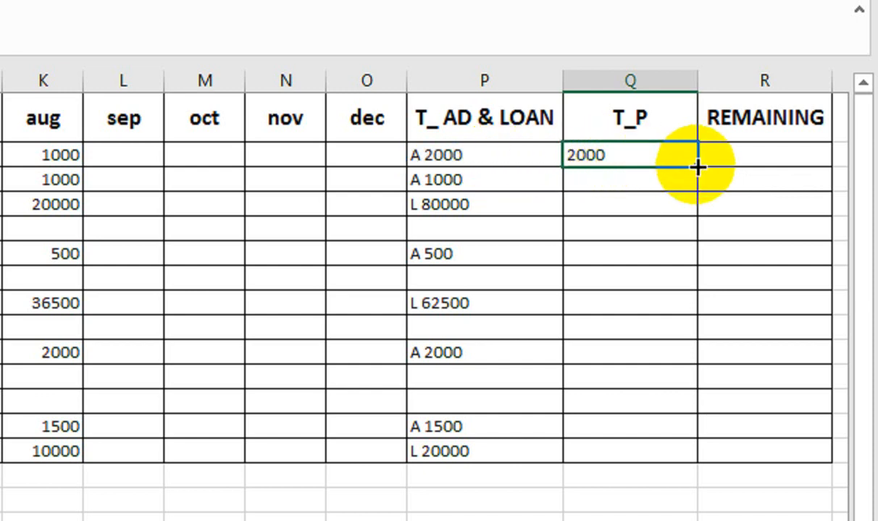
{"action": "double_click", "coordinate": [696, 167]}
Step: Begin R2's REMAINING formula with =IF(B2<>"",B2-Q2 to subtract the total paid from the advance
{"action": "left_click", "coordinate": [724, 153]}
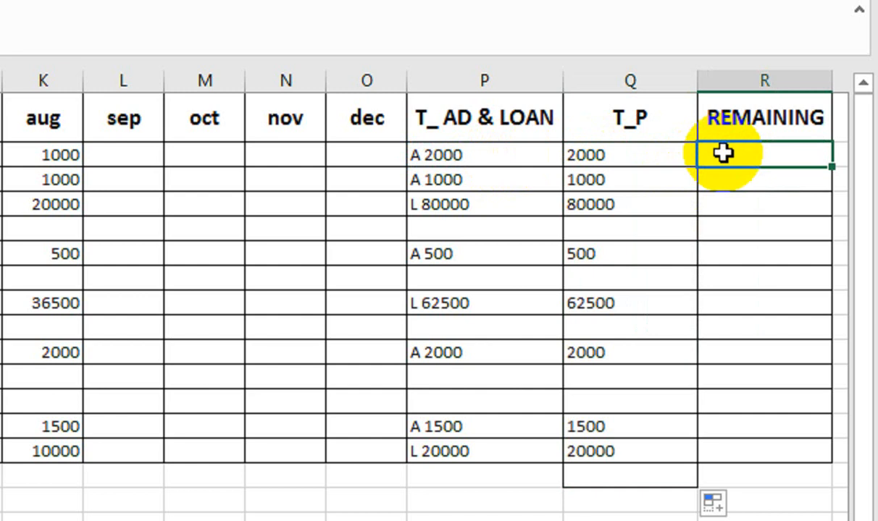
{"action": "type", "text": "=IF("}
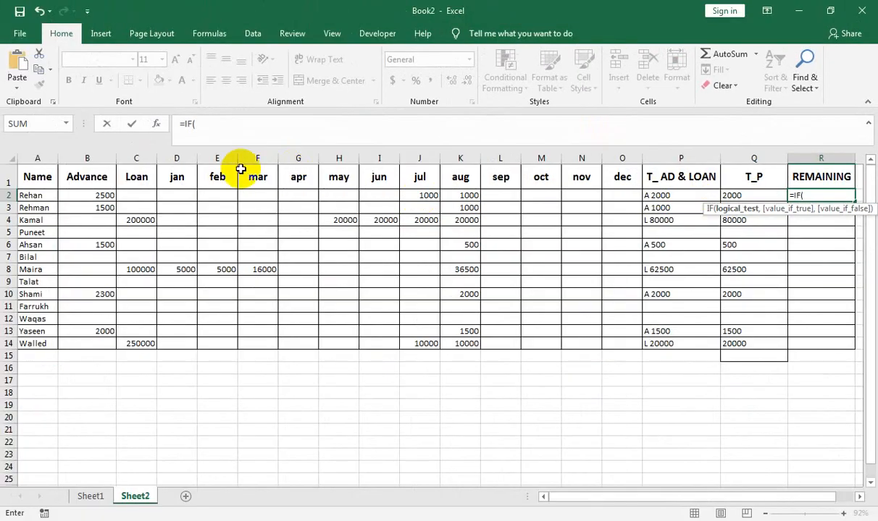
{"action": "left_click", "coordinate": [84, 196]}
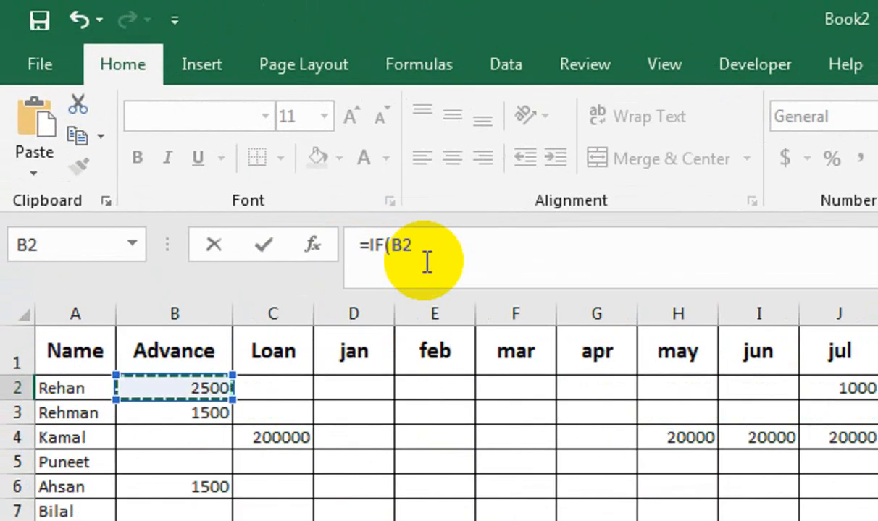
{"action": "type", "text": "<>\"\","}
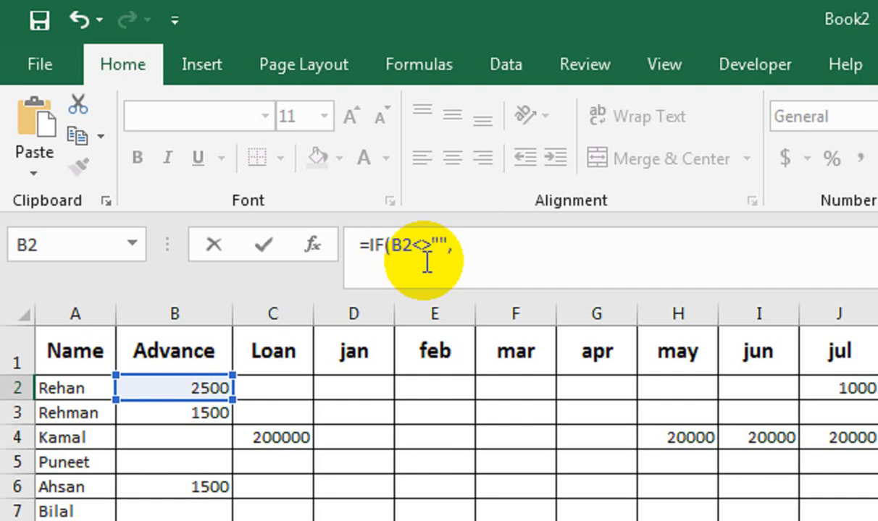
{"action": "left_click", "coordinate": [186, 387]}
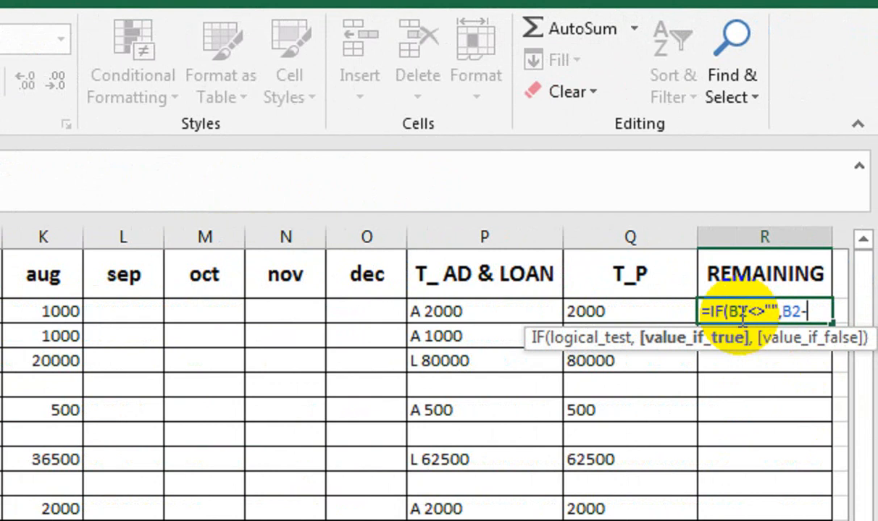
{"action": "left_click", "coordinate": [603, 311]}
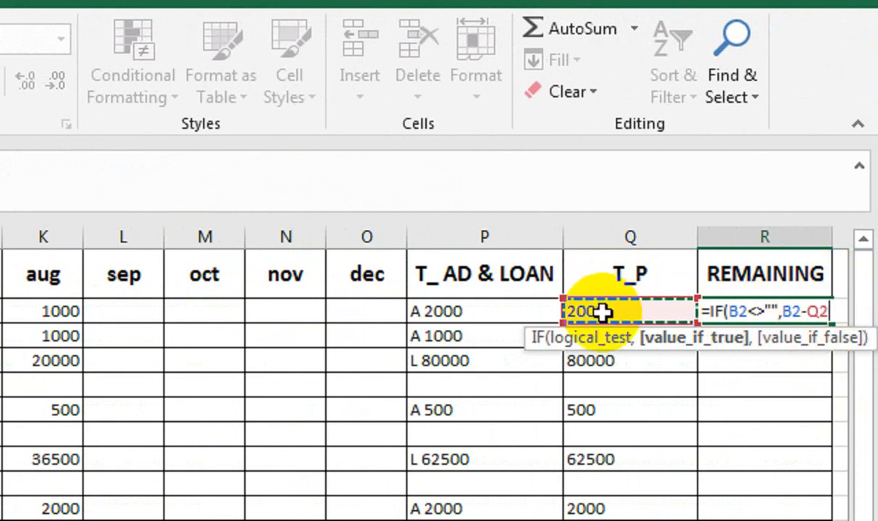
Step: Complete R2's formula with the nested loan condition IF(C2<>"",C2-Q2,"") as the false result
{"action": "type", "text": ",IF("}
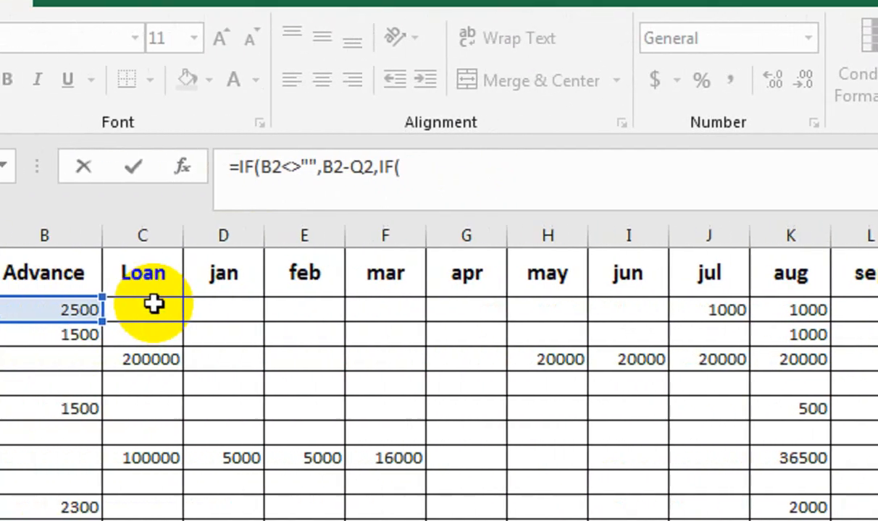
{"action": "left_click", "coordinate": [152, 303]}
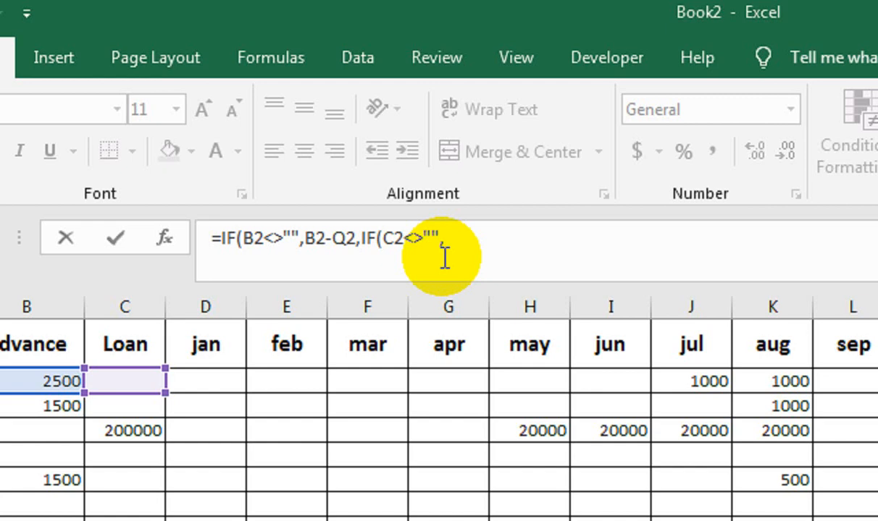
{"action": "left_click", "coordinate": [137, 382]}
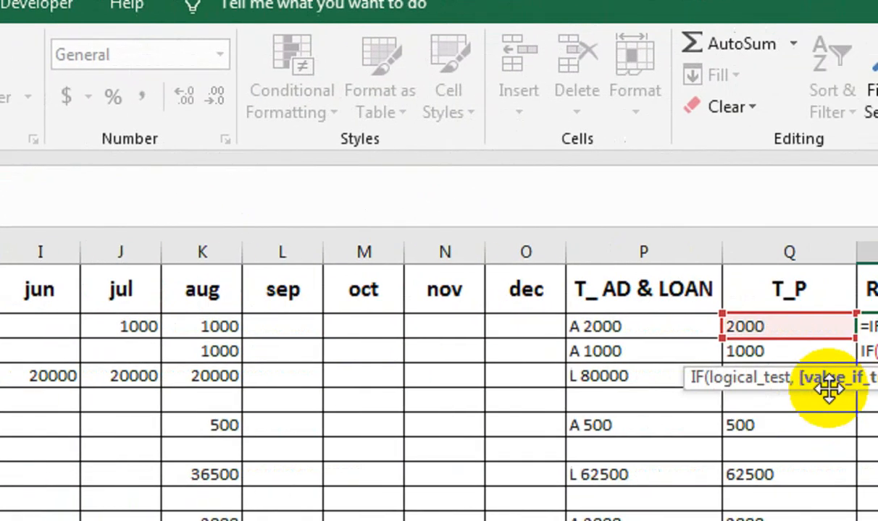
{"action": "left_click", "coordinate": [667, 331]}
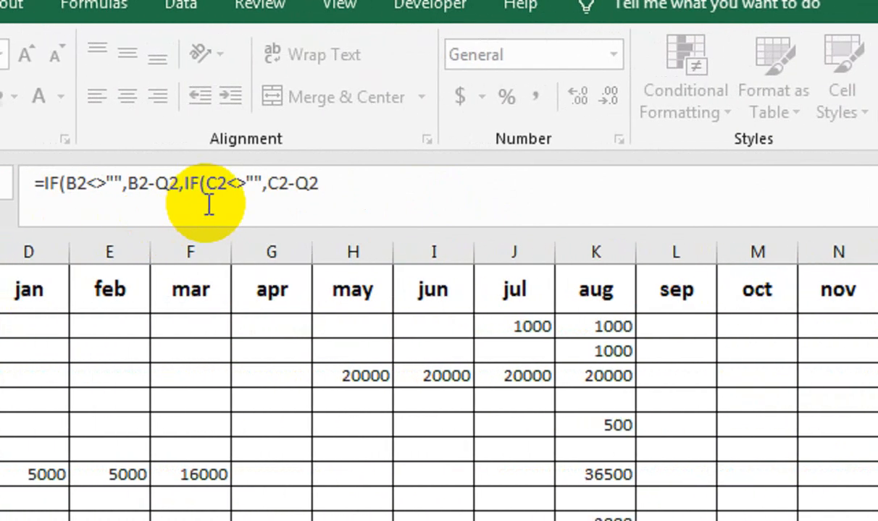
{"action": "left_click", "coordinate": [452, 176]}
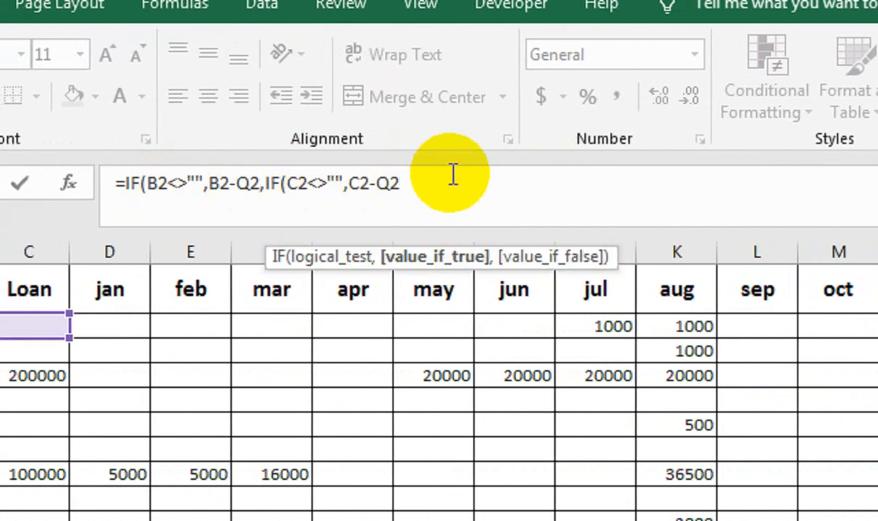
{"action": "type", "text": ","}
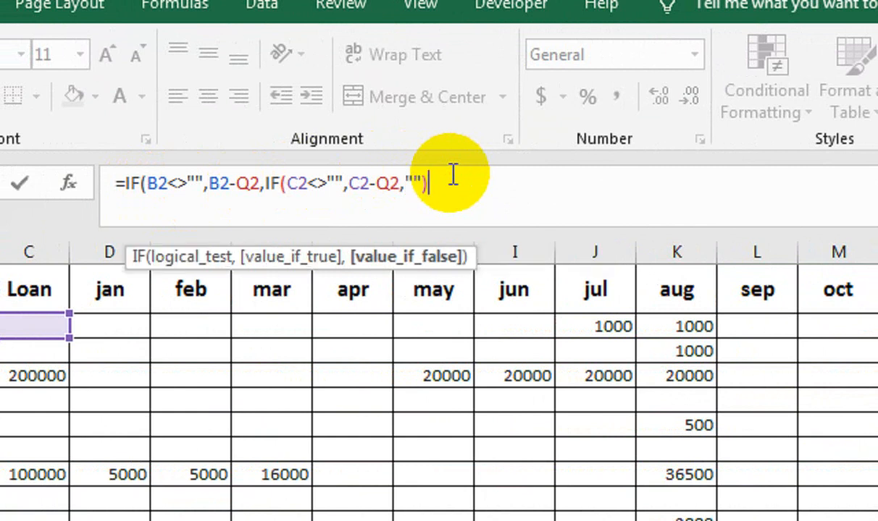
{"action": "key", "text": "Return"}
{"action": "key", "text": "Return"}
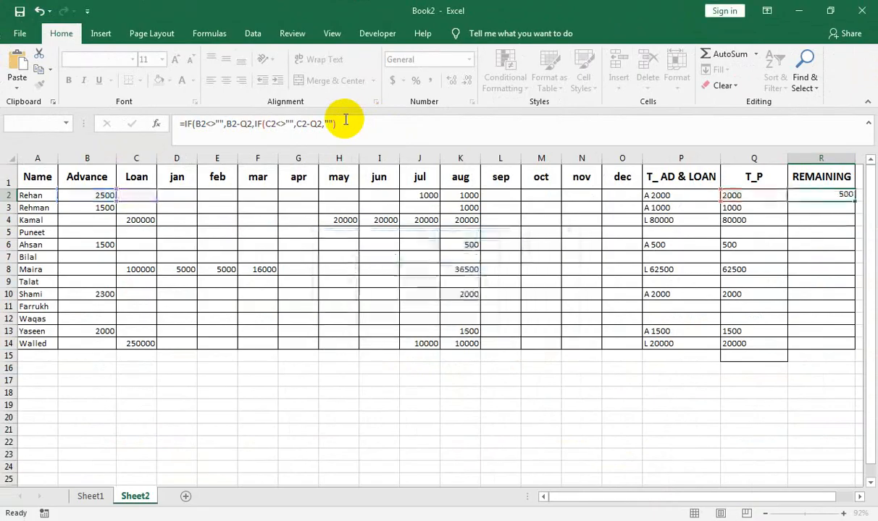
Step: Fill R2's formula down the REMAINING column to R14
{"action": "left_click", "coordinate": [844, 194]}
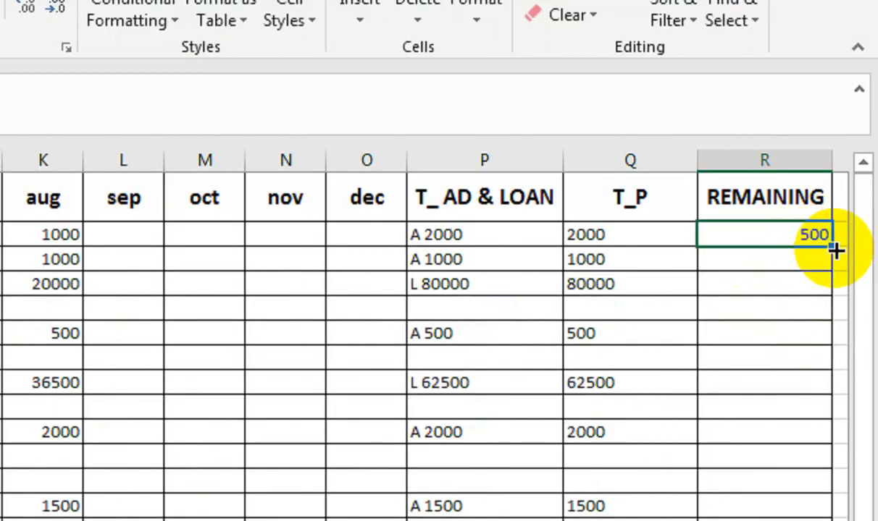
{"action": "left_click_drag", "start_coordinate": [833, 249], "coordinate": [794, 520]}
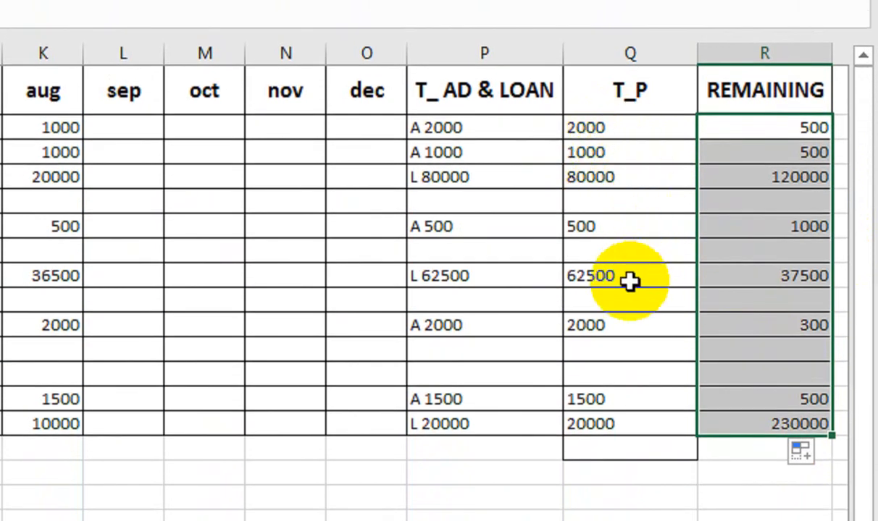
{"action": "left_click", "coordinate": [629, 282]}
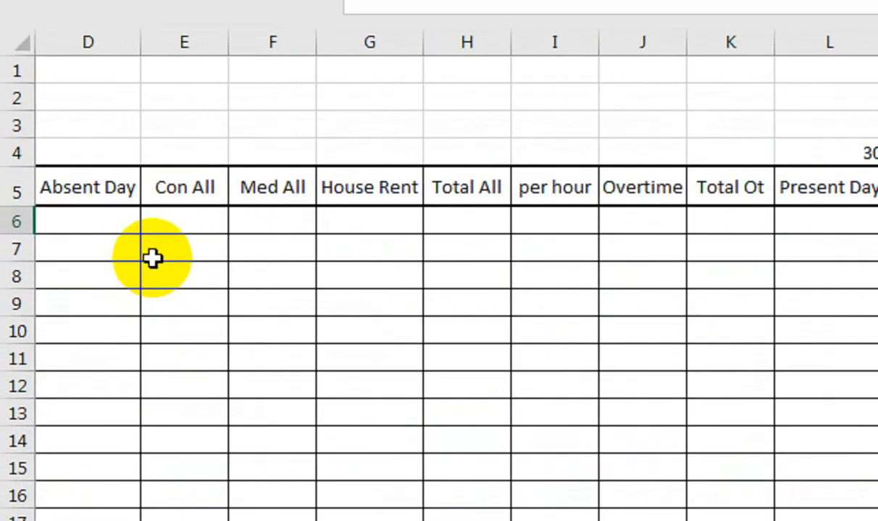
{"action": "left_click_drag", "start_coordinate": [138, 257], "coordinate": [2, 292]}
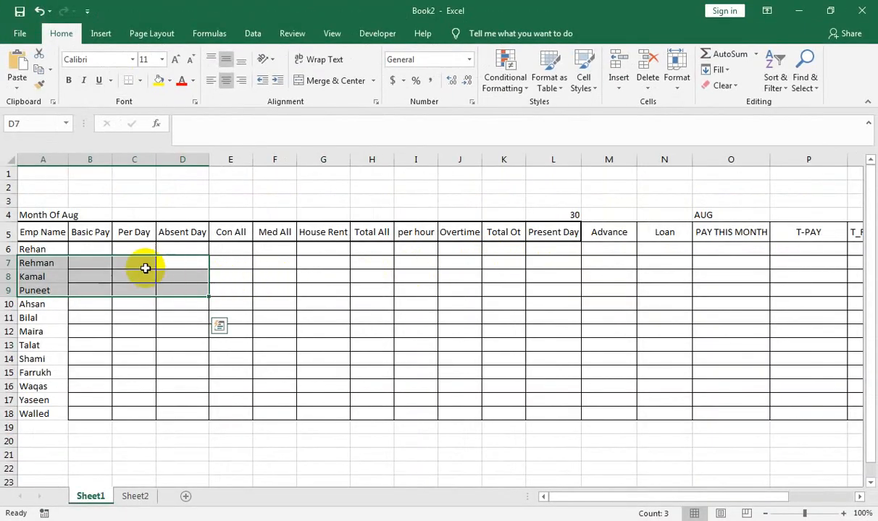
{"action": "left_click", "coordinate": [96, 252]}
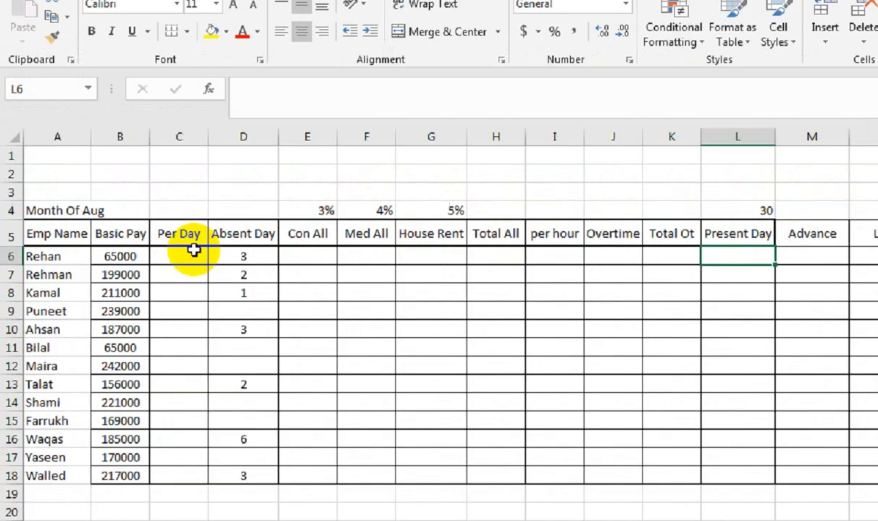
Step: Calculate Per Day pay in C6 with =B6/$L$4, dividing basic pay by the fixed days-in-month cell
{"action": "left_click", "coordinate": [192, 252]}
{"action": "type", "text": "="}
{"action": "key", "text": "Left"}
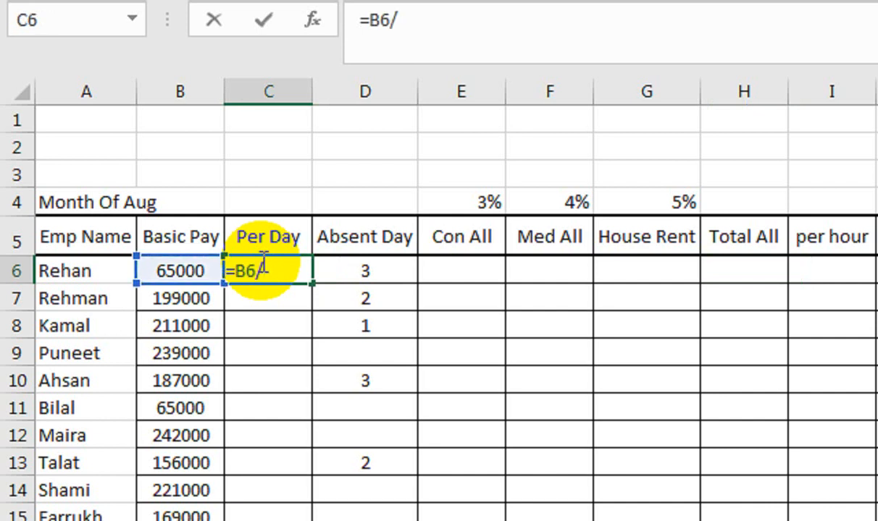
{"action": "left_click", "coordinate": [661, 202]}
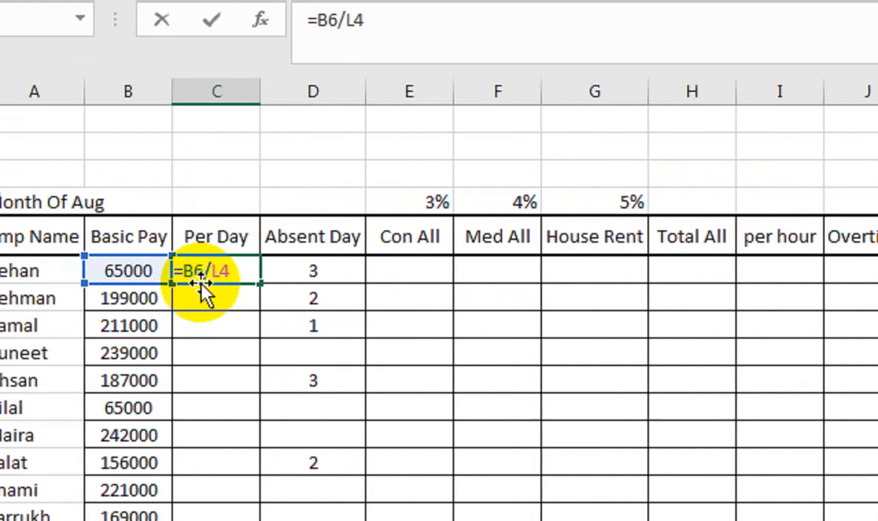
{"action": "key", "text": "F4"}
{"action": "key", "text": "Return"}
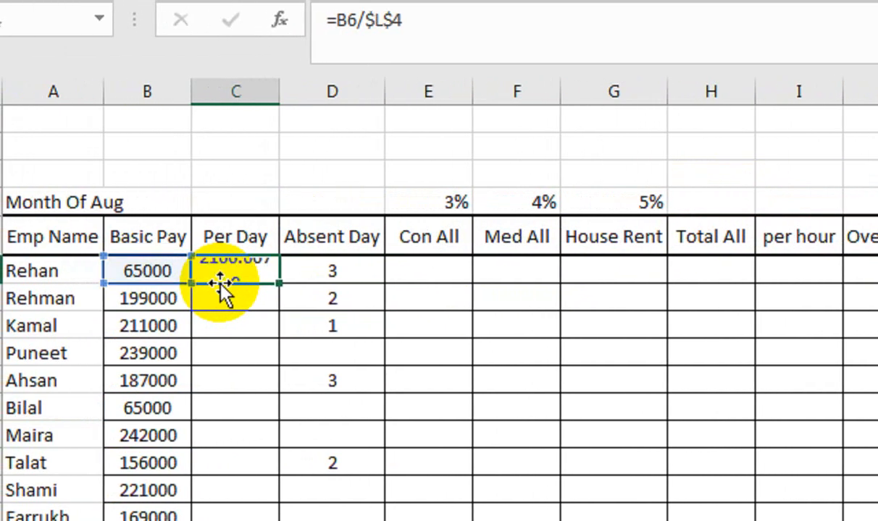
Step: Wrap C6's formula in ROUND with 0 digits and fill it down the Per Day column
{"action": "left_click", "coordinate": [236, 271]}
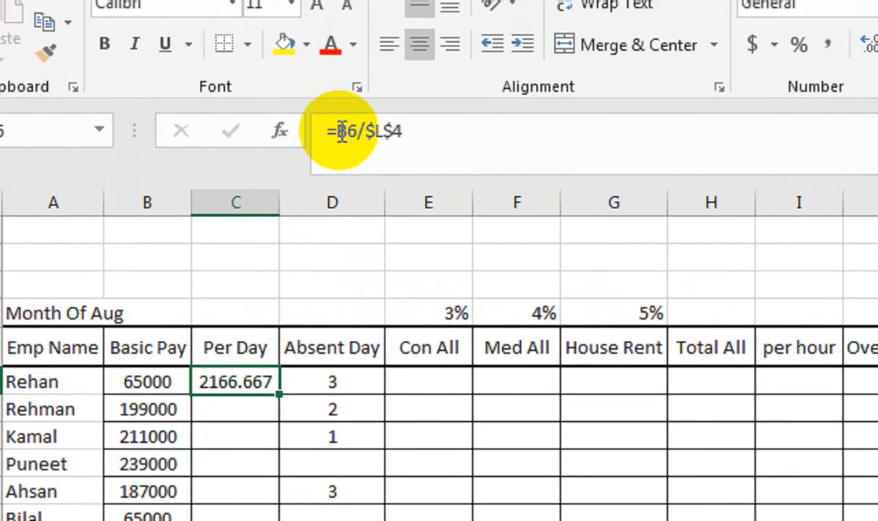
{"action": "left_click", "coordinate": [336, 20]}
{"action": "type", "text": "ROUND("}
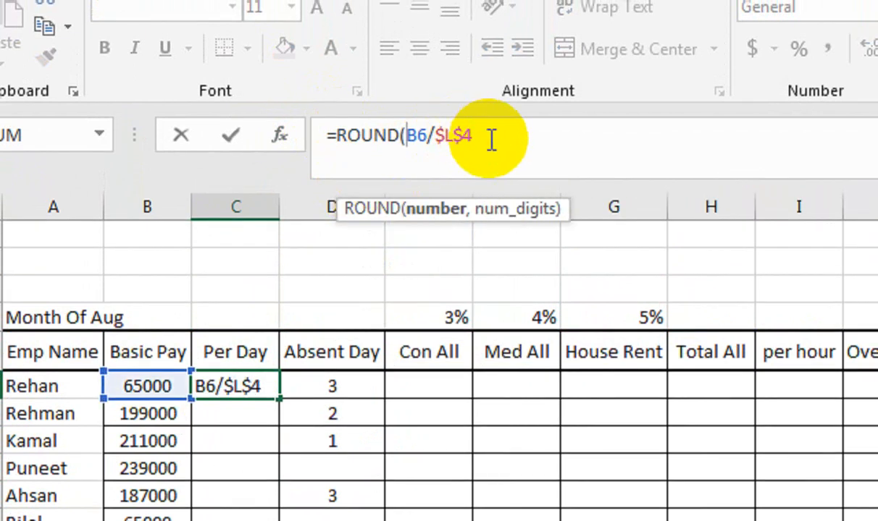
{"action": "left_click", "coordinate": [499, 139]}
{"action": "type", "text": ","}
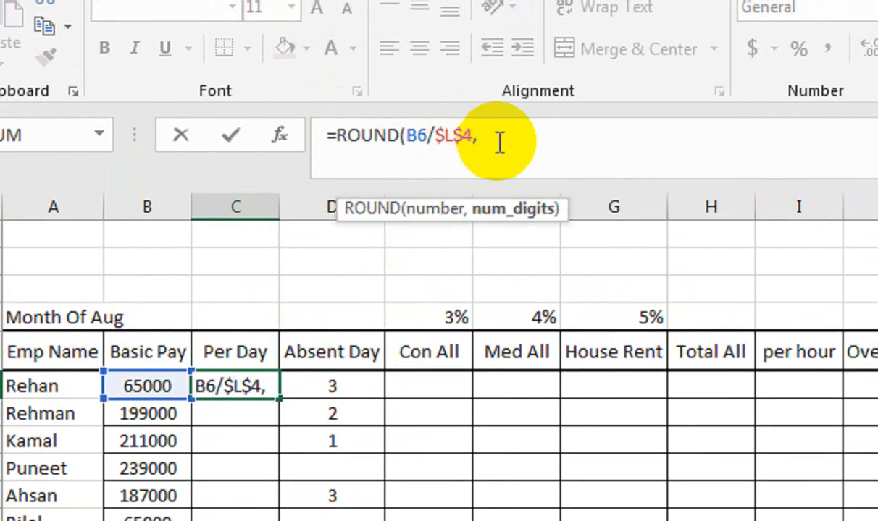
{"action": "type", "text": "0)"}
{"action": "key", "text": "Return"}
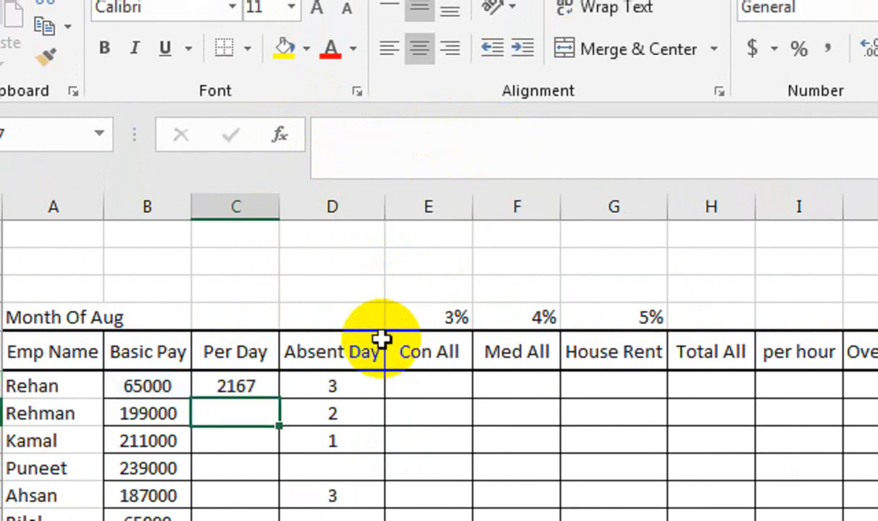
{"action": "left_click", "coordinate": [247, 389]}
{"action": "double_click", "coordinate": [281, 399]}
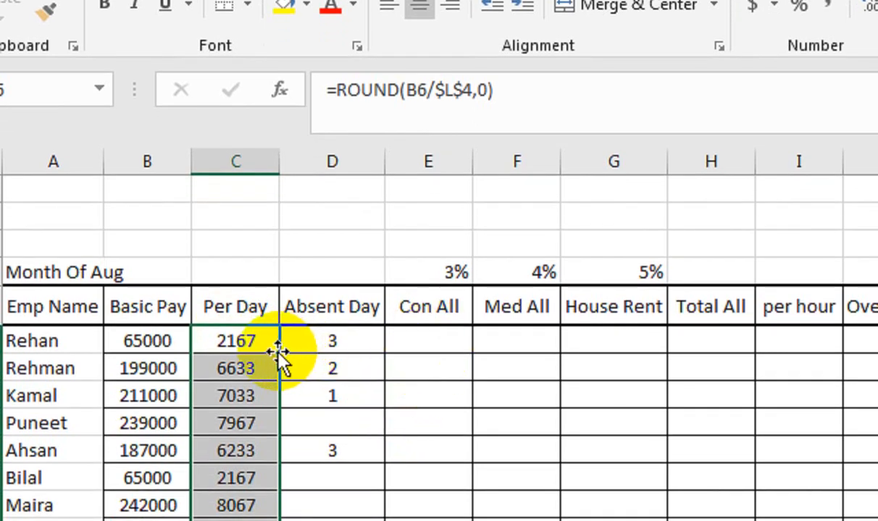
Step: Calculate Con All in E6 with =B6*$E$4 and fill it down the column
{"action": "left_click", "coordinate": [429, 339]}
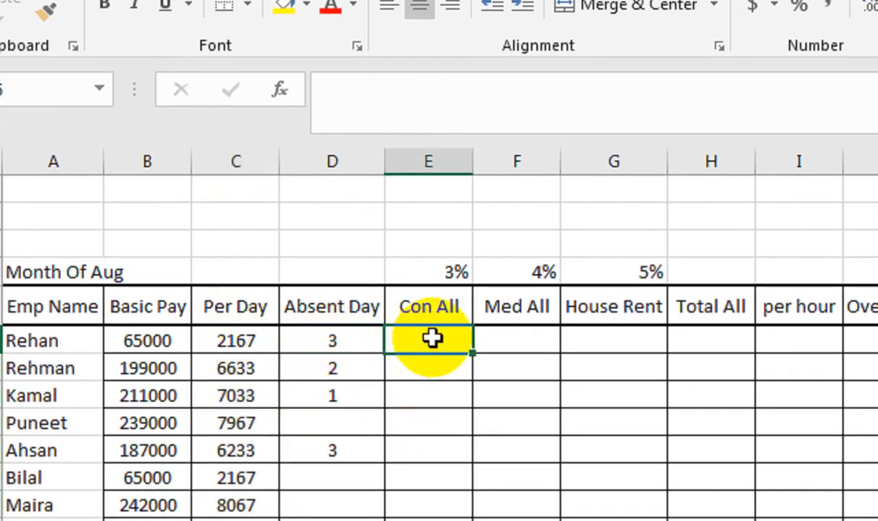
{"action": "type", "text": "="}
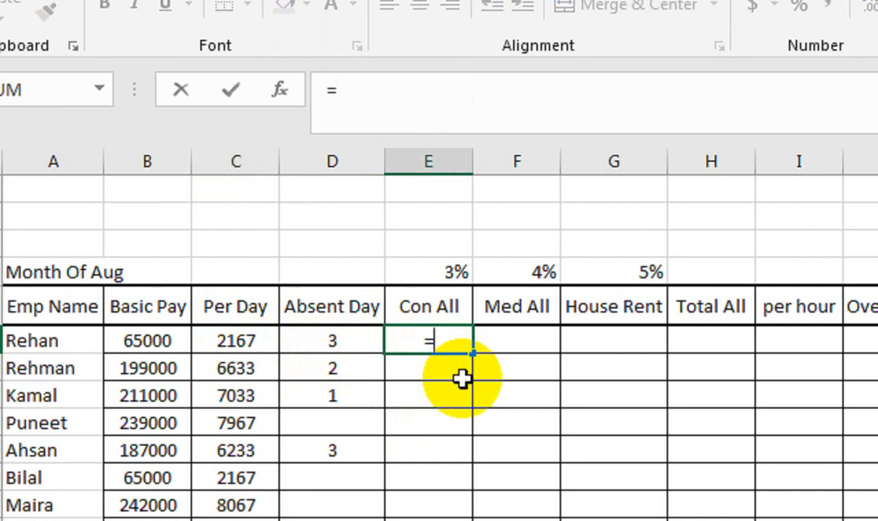
{"action": "key", "text": "Left"}
{"action": "key", "text": "Left"}
{"action": "key", "text": "Left"}
{"action": "key", "text": "Up"}
{"action": "key", "text": "Up"}
{"action": "key", "text": "Up"}
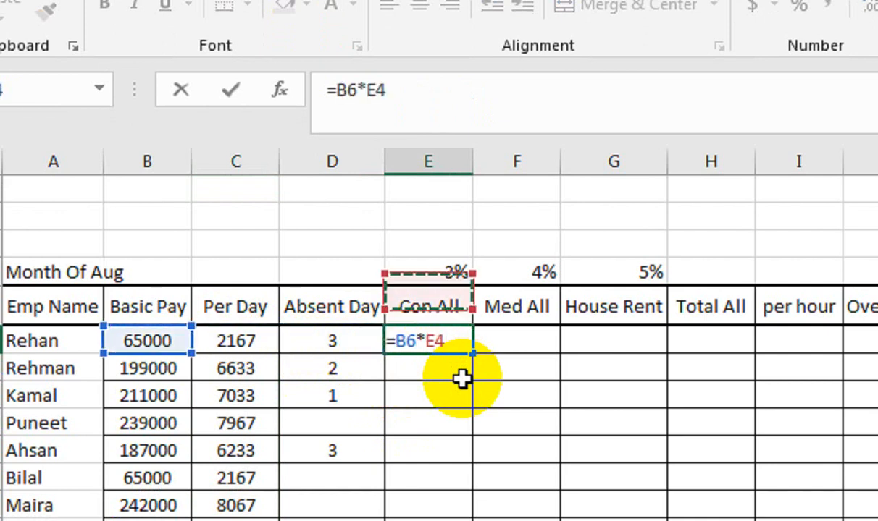
{"action": "key", "text": "Down"}
{"action": "key", "text": "Return"}
{"action": "left_click", "coordinate": [465, 349]}
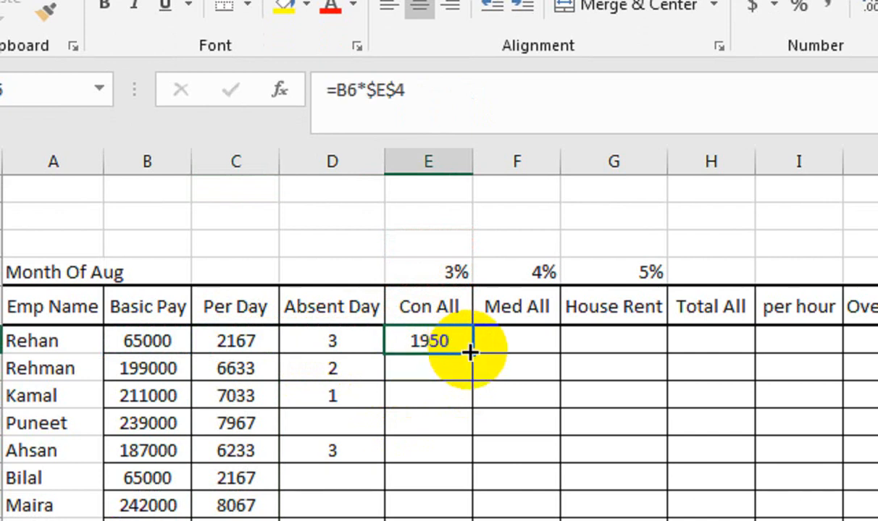
{"action": "double_click", "coordinate": [470, 352]}
Step: Calculate Med All in F6 with =B6*$F$4 and fill it down the column
{"action": "left_click", "coordinate": [486, 344]}
{"action": "type", "text": "="}
{"action": "key", "text": "Left"}
{"action": "key", "text": "Left"}
{"action": "key", "text": "Left"}
{"action": "key", "text": "Left"}
{"action": "type", "text": "*"}
{"action": "key", "text": "Up"}
{"action": "key", "text": "Up"}
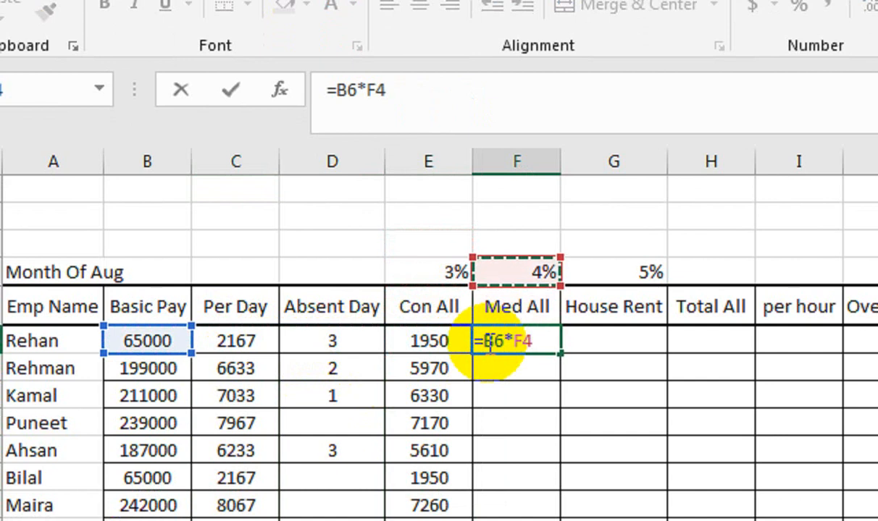
{"action": "key", "text": "F4"}
{"action": "key", "text": "Return"}
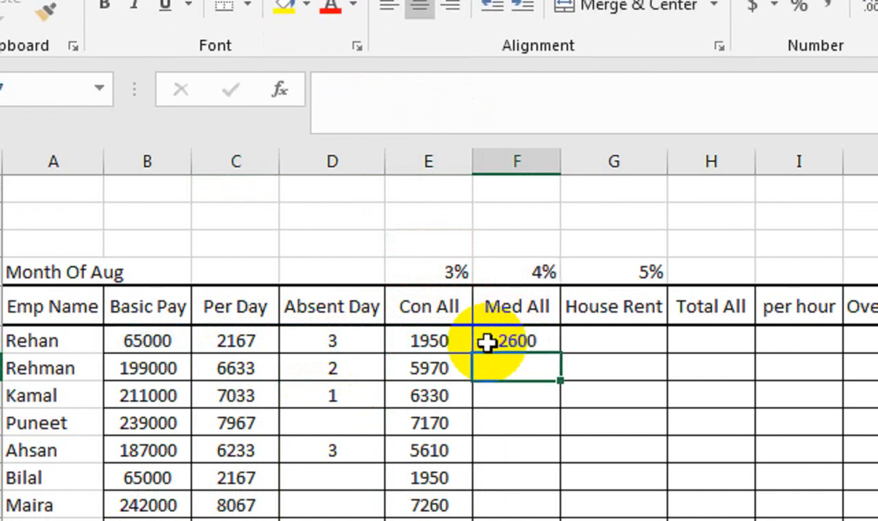
{"action": "left_click", "coordinate": [531, 347]}
{"action": "double_click", "coordinate": [563, 354]}
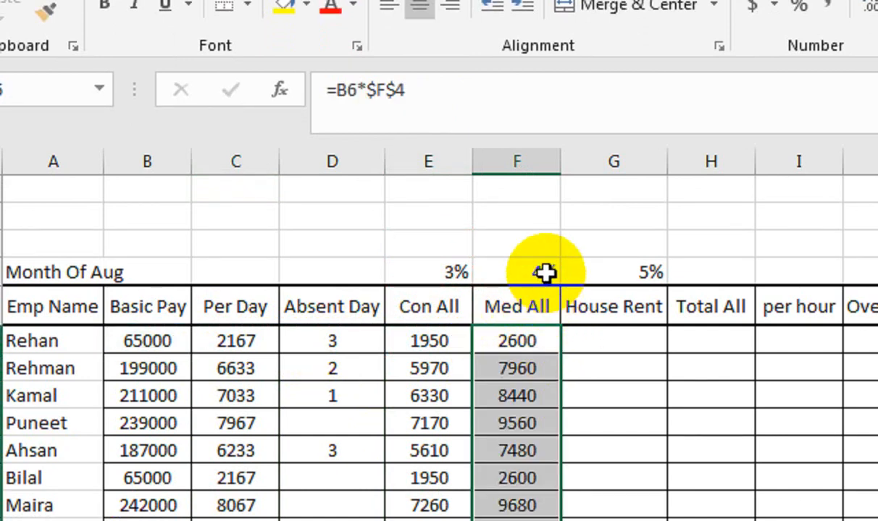
Step: Calculate House Rent in G6 with =B6*$G$4 and fill it down the column
{"action": "scroll", "coordinate": [618, 335], "scroll_direction": "down", "scroll_amount": 1}
{"action": "left_click", "coordinate": [625, 311]}
{"action": "type", "text": "="}
{"action": "key", "text": "Left"}
{"action": "key", "text": "Left"}
{"action": "key", "text": "Left"}
{"action": "key", "text": "Left"}
{"action": "key", "text": "Left"}
{"action": "type", "text": "*"}
{"action": "key", "text": "Up"}
{"action": "key", "text": "Up"}
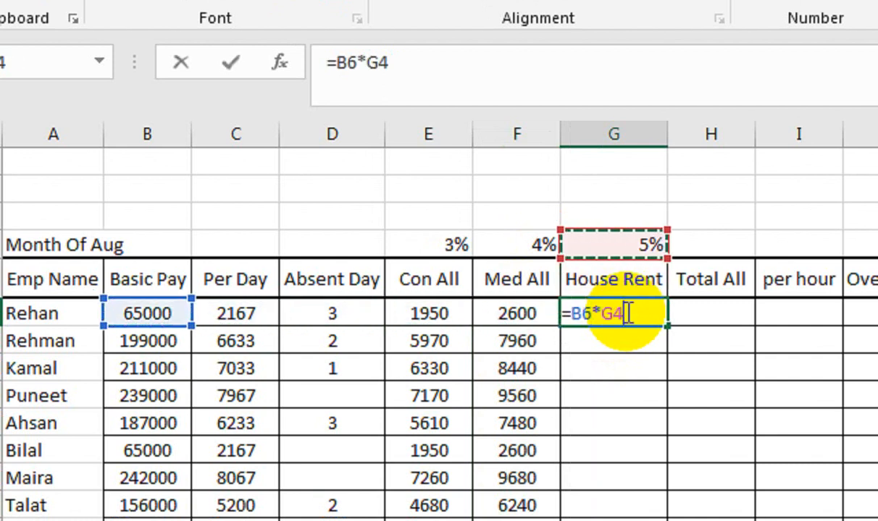
{"action": "key", "text": "F4"}
{"action": "key", "text": "Return"}
{"action": "left_click", "coordinate": [623, 312]}
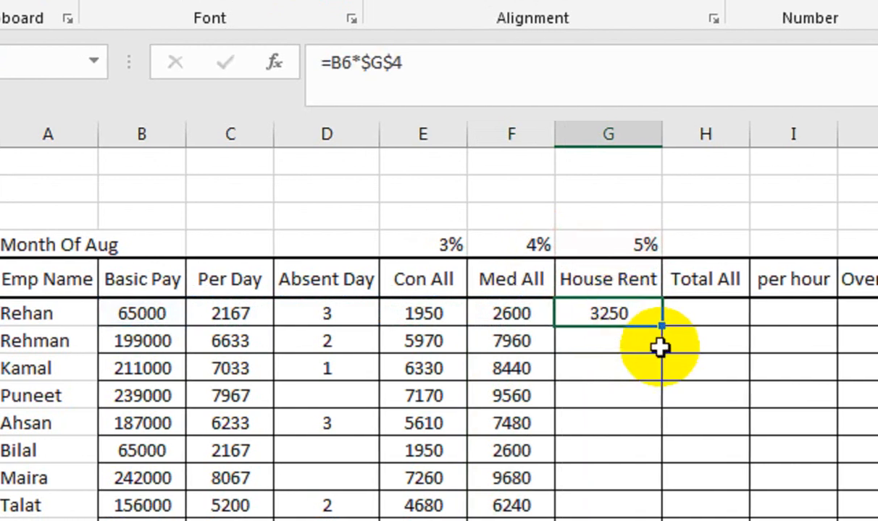
{"action": "double_click", "coordinate": [657, 326]}
Step: Change the House Rent percentage in G4 to 20%
{"action": "left_click", "coordinate": [641, 245]}
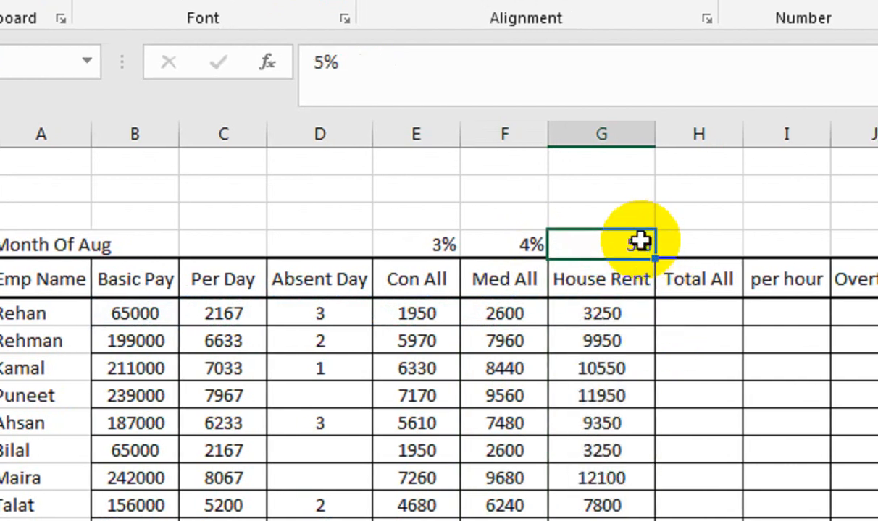
{"action": "type", "text": "20"}
{"action": "key", "text": "Return"}
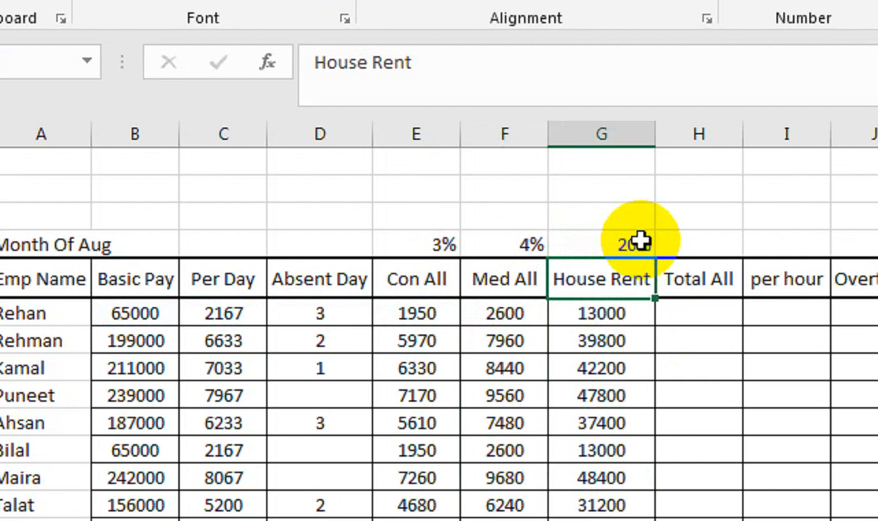
Step: Calculate Total All in H6 with =SUM(E6:G6) and fill it down the column
{"action": "left_click", "coordinate": [717, 311]}
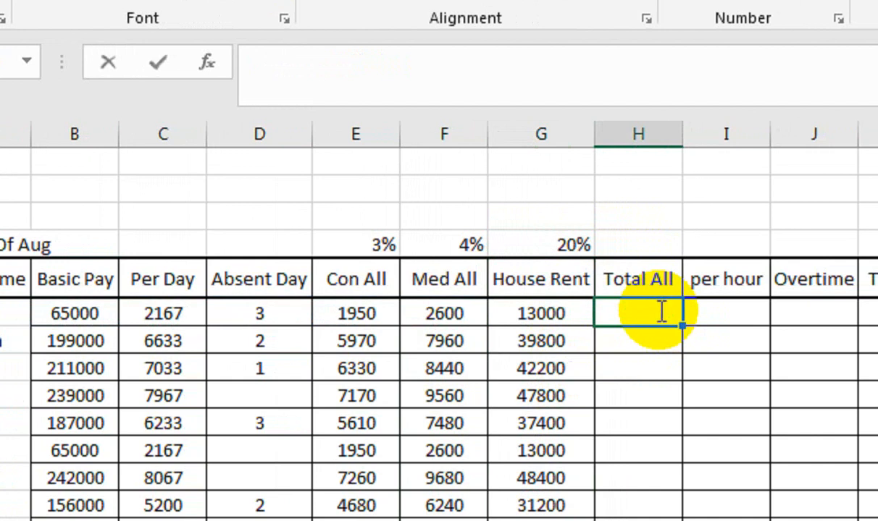
{"action": "type", "text": "=SUM("}
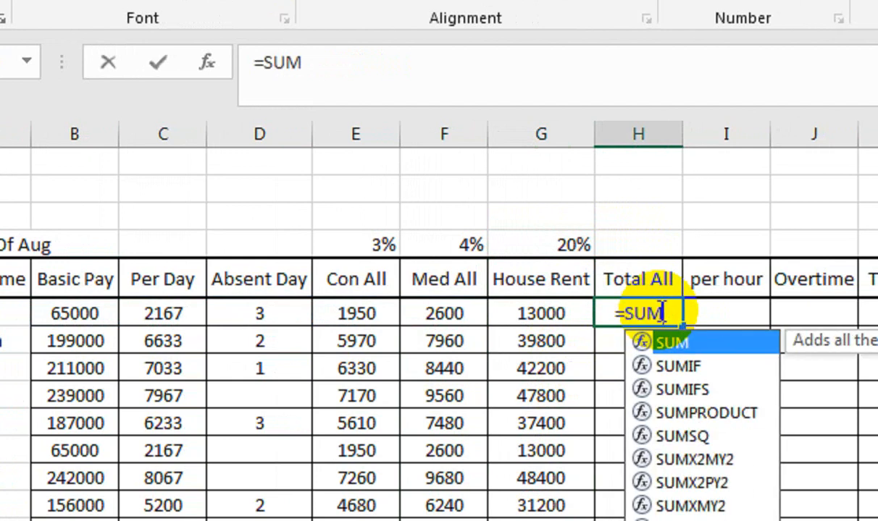
{"action": "key", "text": "Left"}
{"action": "key", "text": "shift+Left"}
{"action": "key", "text": "shift+Left"}
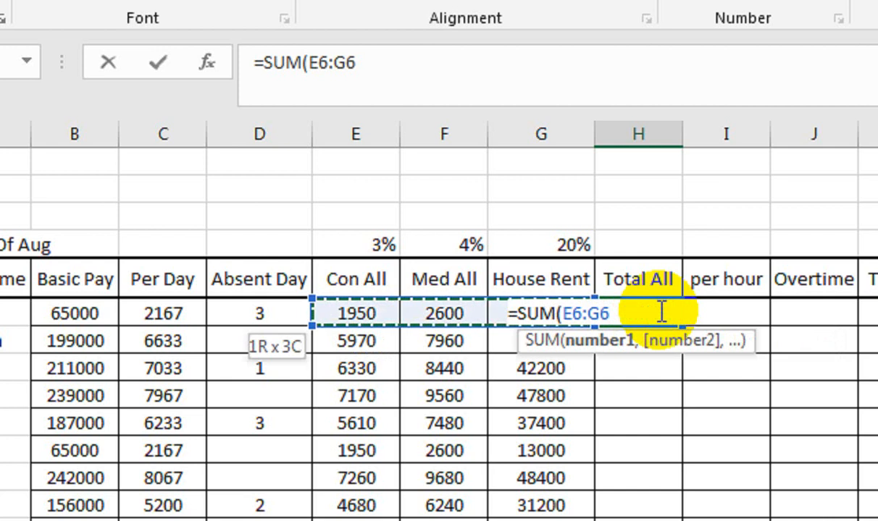
{"action": "type", "text": ")"}
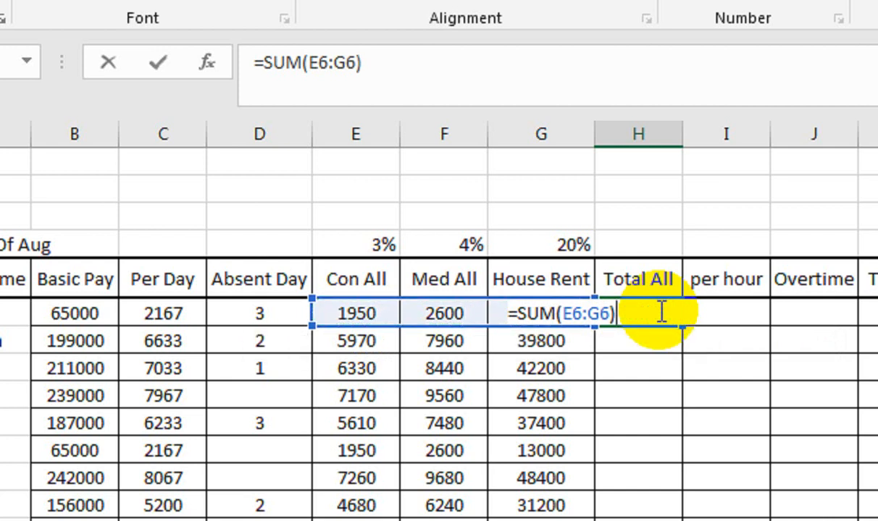
{"action": "key", "text": "Return"}
{"action": "left_click", "coordinate": [609, 310]}
{"action": "double_click", "coordinate": [658, 326]}
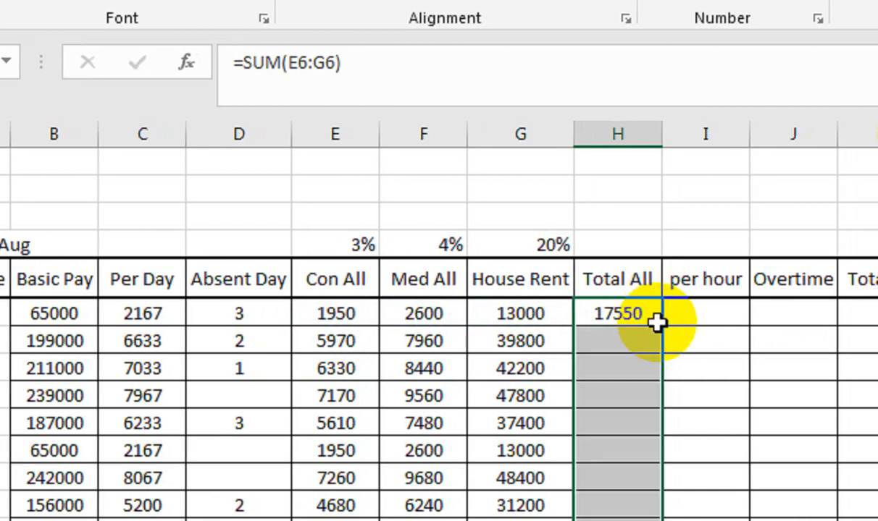
Step: Calculate the per hour rate in I6 with =C6/8 and fill it down the column
{"action": "left_click", "coordinate": [688, 312]}
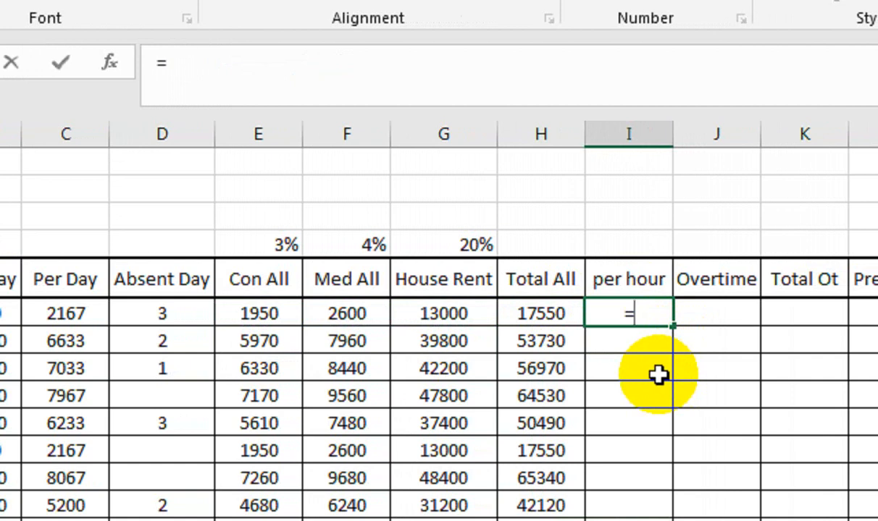
{"action": "type", "text": "="}
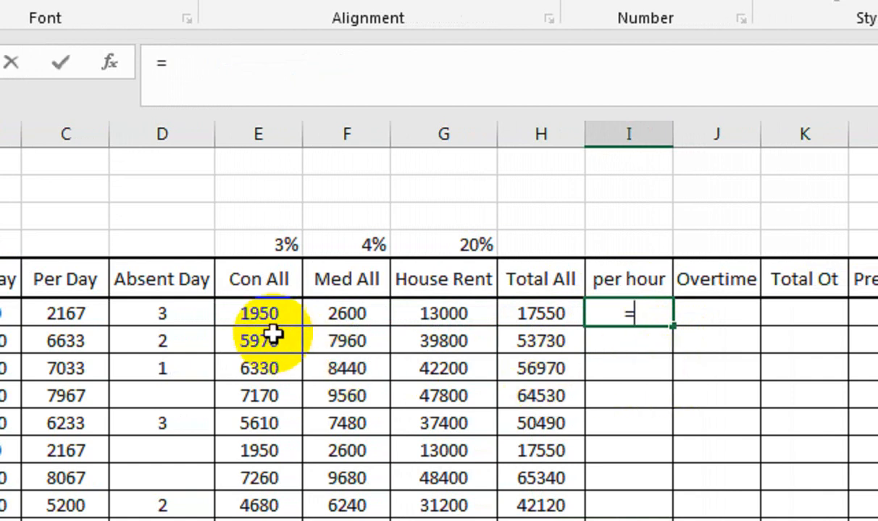
{"action": "left_click", "coordinate": [79, 313]}
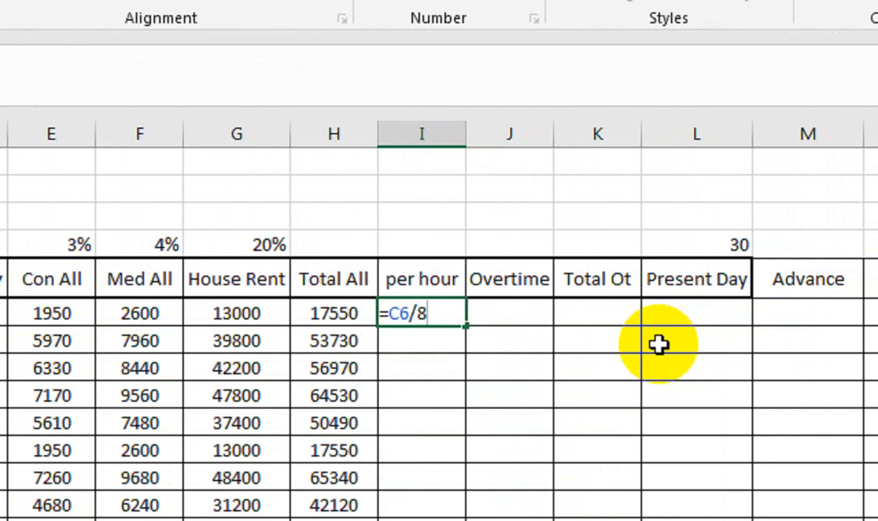
{"action": "key", "text": "Return"}
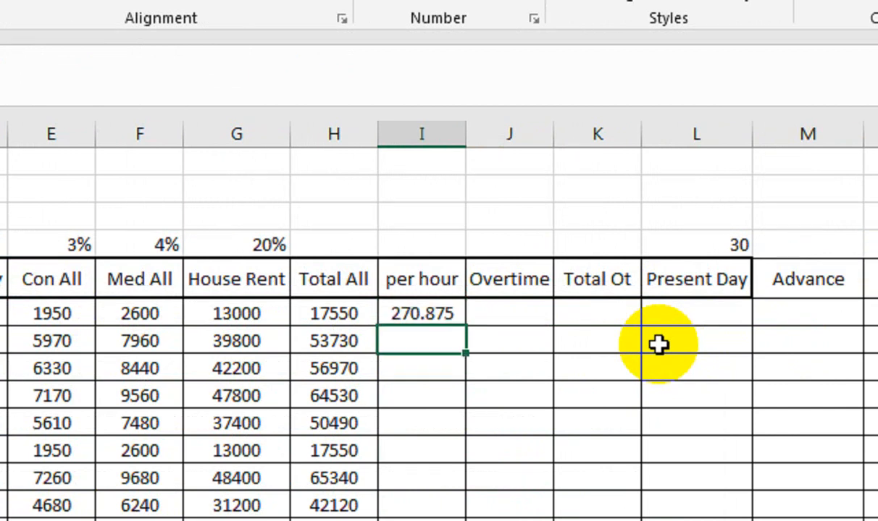
{"action": "left_click", "coordinate": [455, 311]}
{"action": "double_click", "coordinate": [465, 328]}
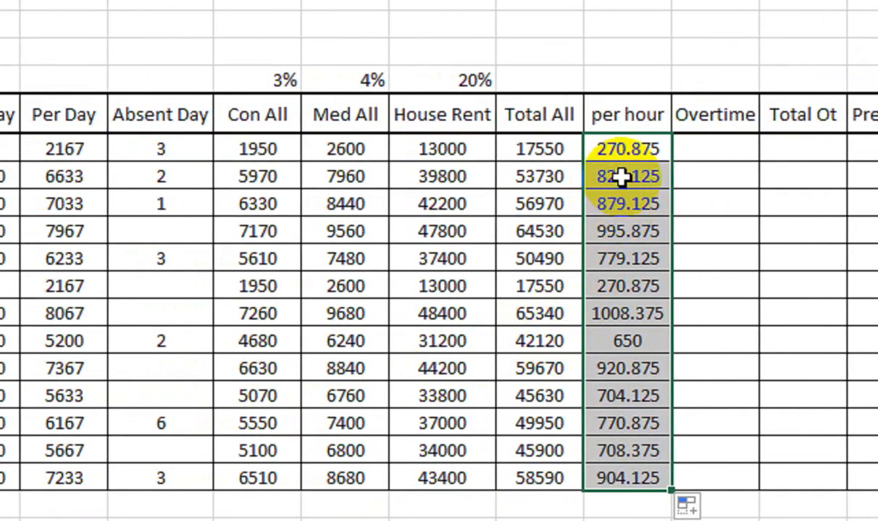
{"action": "left_click", "coordinate": [724, 152]}
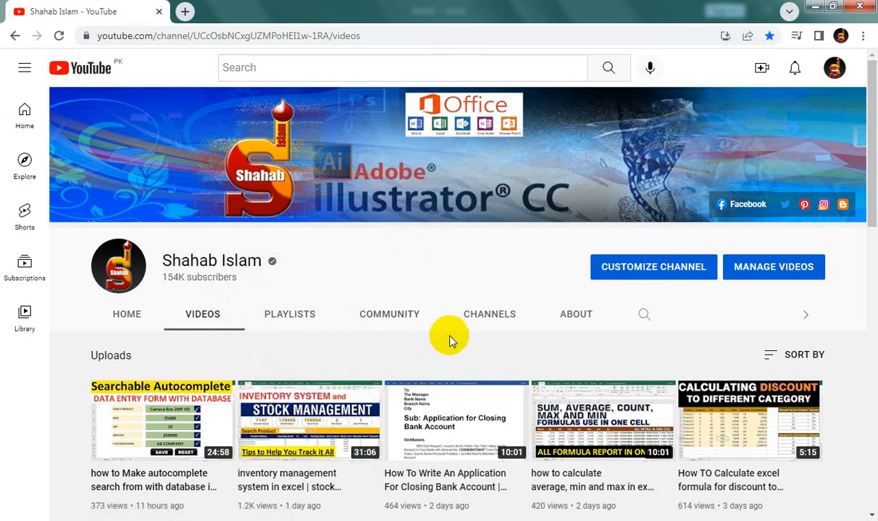
{"action": "mouse_move", "coordinate": [871, 133]}
{"action": "left_mouse_down"}
{"action": "mouse_move", "coordinate": [871, 247]}
{"action": "mouse_move", "coordinate": [872, 123]}
{"action": "left_mouse_up"}
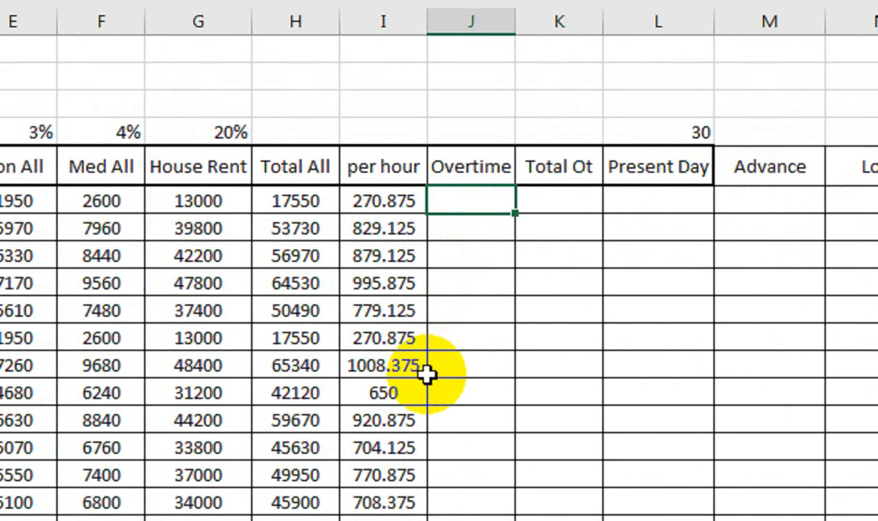
Step: Enter the Overtime hours 25, 32, 20, 36, 20 and 35 in J6:J11
{"action": "type", "text": "5"}
{"action": "key", "text": "Return"}
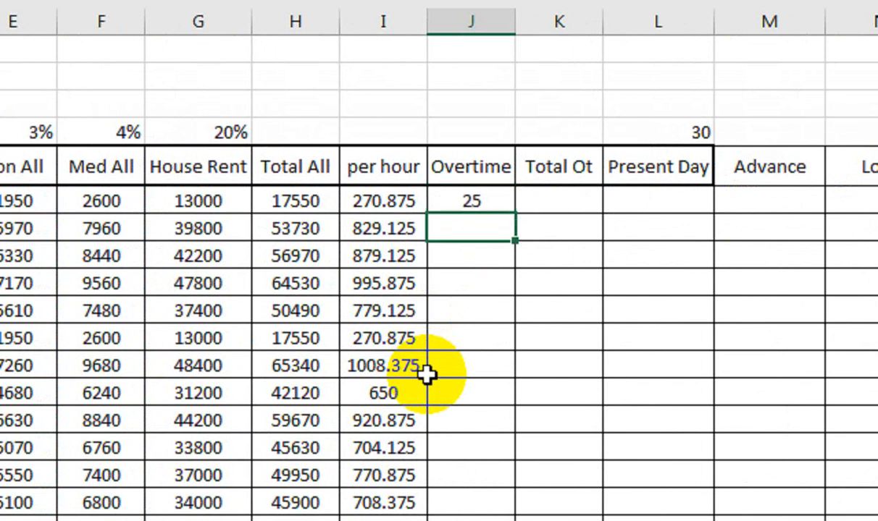
{"action": "key", "text": "Return"}
{"action": "type", "text": "20"}
{"action": "key", "text": "Return"}
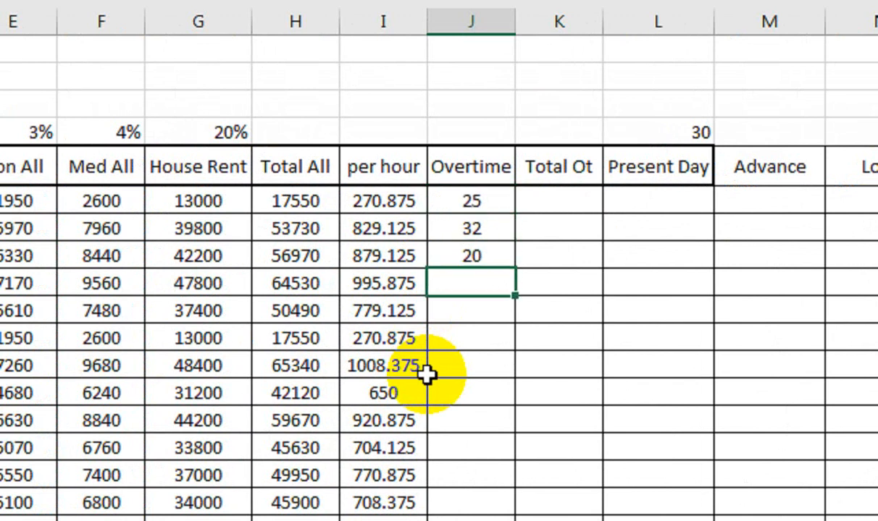
{"action": "key", "text": "Return"}
{"action": "key", "text": "Return"}
{"action": "type", "text": "35"}
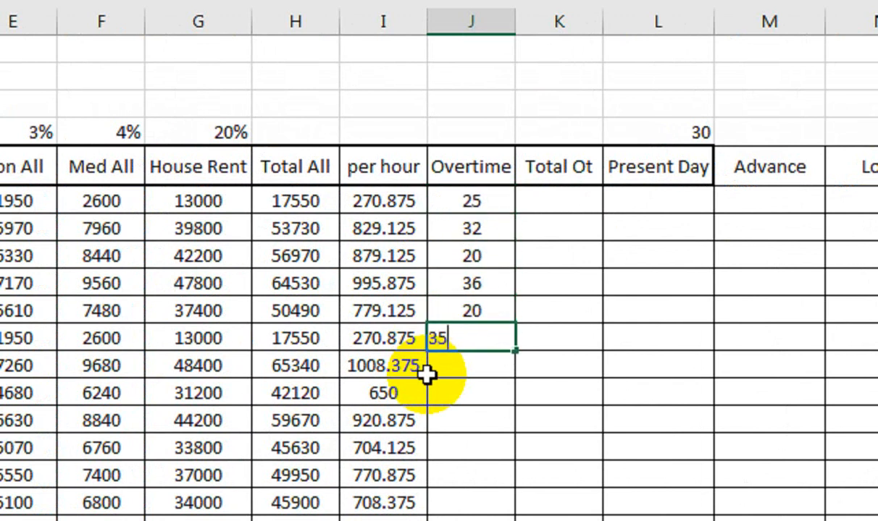
{"action": "key", "text": "Return"}
Step: Enter the remaining Overtime hours 10, 24, 25, 32, 18, 20 and 10 in J12:J18
{"action": "type", "text": "10"}
{"action": "key", "text": "Return"}
{"action": "type", "text": "24"}
{"action": "key", "text": "Return"}
{"action": "type", "text": "25"}
{"action": "key", "text": "Return"}
{"action": "type", "text": "32"}
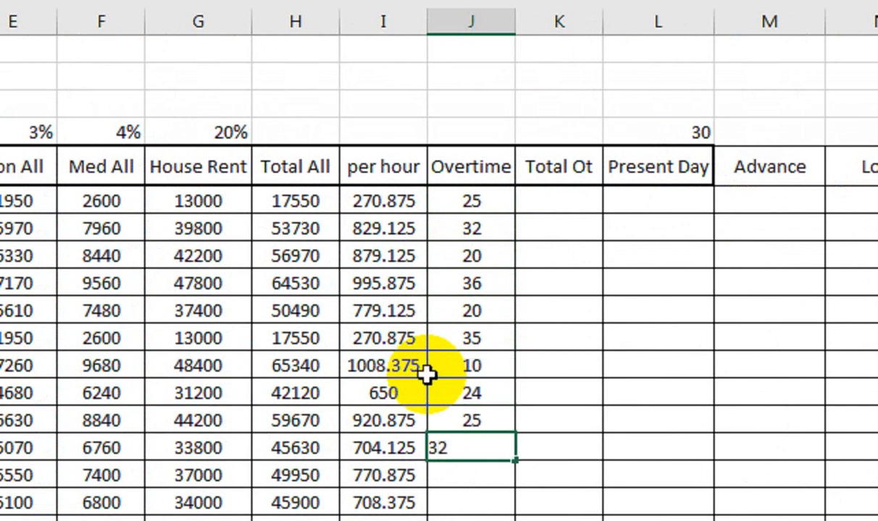
{"action": "key", "text": "Return"}
{"action": "type", "text": "18"}
{"action": "key", "text": "Return"}
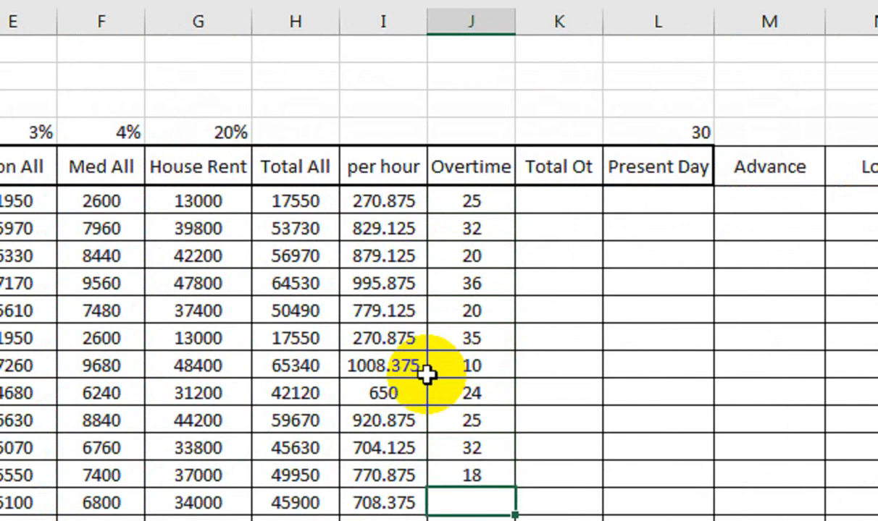
{"action": "scroll", "coordinate": [439, 446], "scroll_direction": "down", "scroll_amount": 2}
{"action": "type", "text": "20"}
{"action": "key", "text": "Return"}
{"action": "type", "text": "10"}
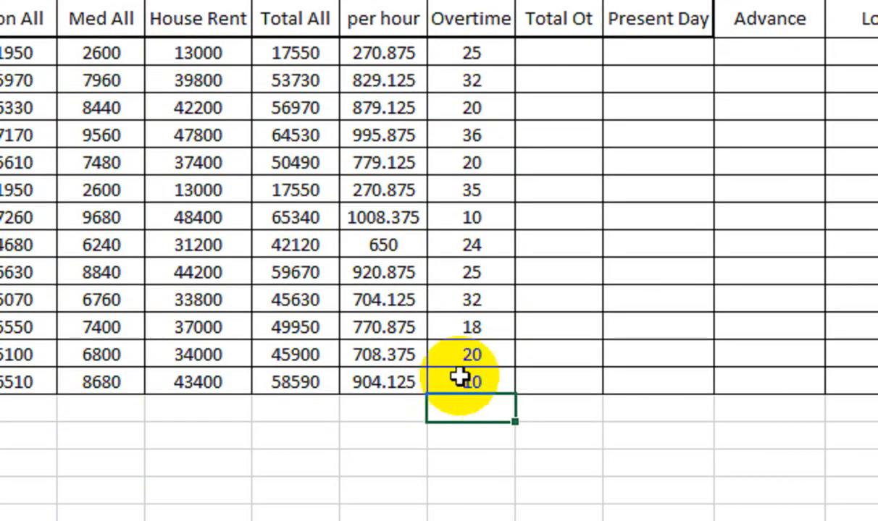
Step: Calculate Total Ot in K6 with =I6*J6, multiplying the hourly rate by the overtime hours
{"action": "scroll", "coordinate": [538, 84], "scroll_direction": "up", "scroll_amount": 1}
{"action": "left_click", "coordinate": [539, 134]}
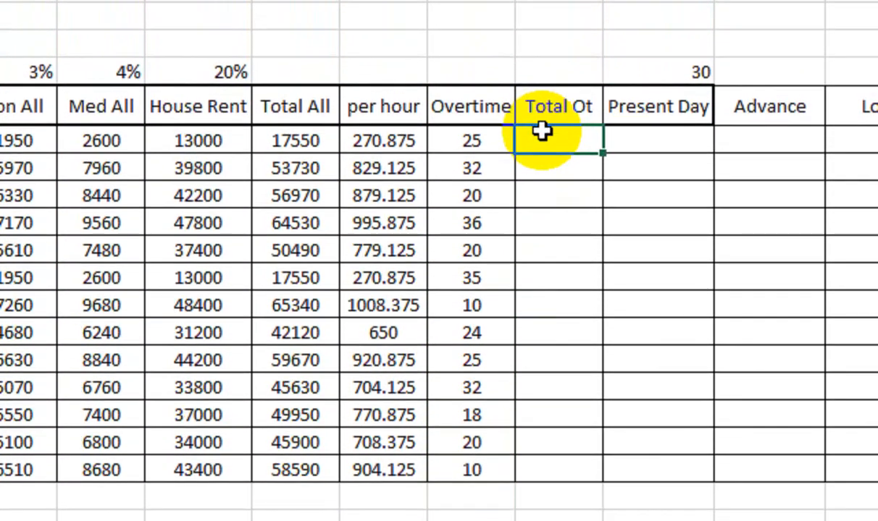
{"action": "type", "text": "="}
{"action": "key", "text": "Left"}
{"action": "key", "text": "Left"}
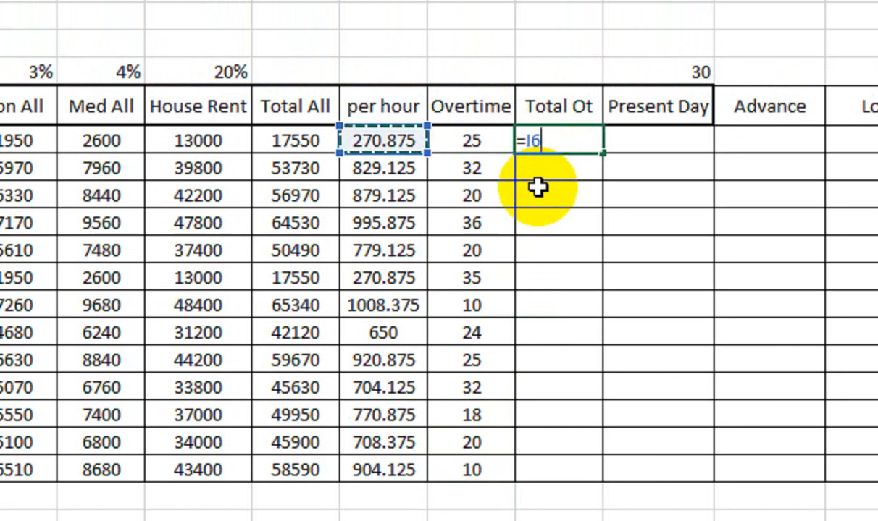
{"action": "type", "text": "*"}
{"action": "key", "text": "Left"}
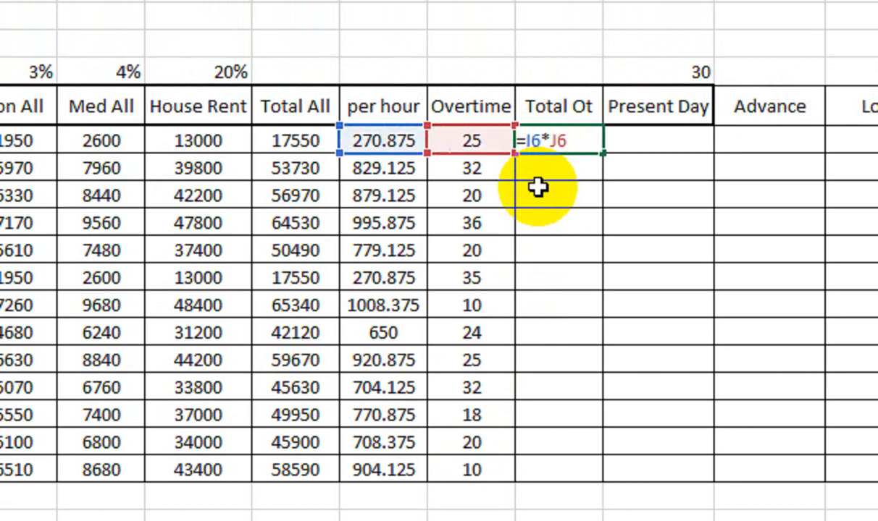
{"action": "key", "text": "Return"}
Step: Wrap K6's formula in ROUND with 0 digits and fill it down the Total Ot column
{"action": "left_click", "coordinate": [554, 142]}
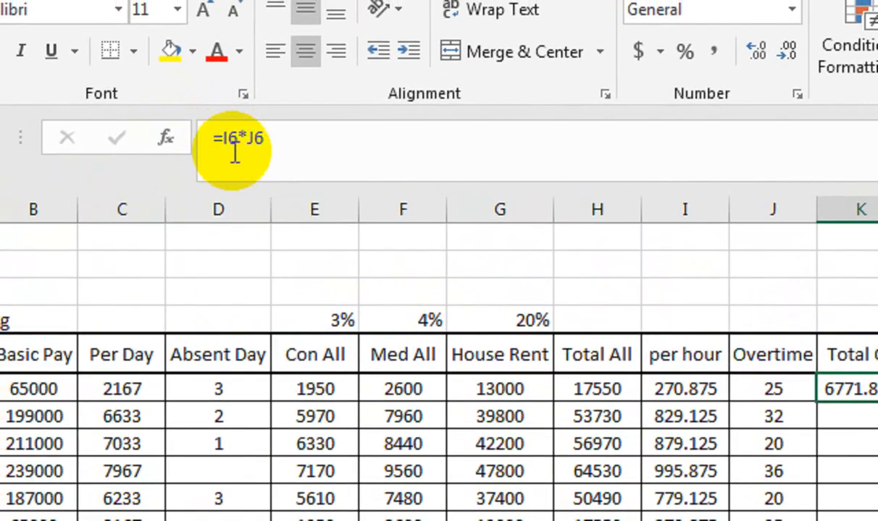
{"action": "left_click", "coordinate": [217, 138]}
{"action": "type", "text": "ROUND(I6*J6"}
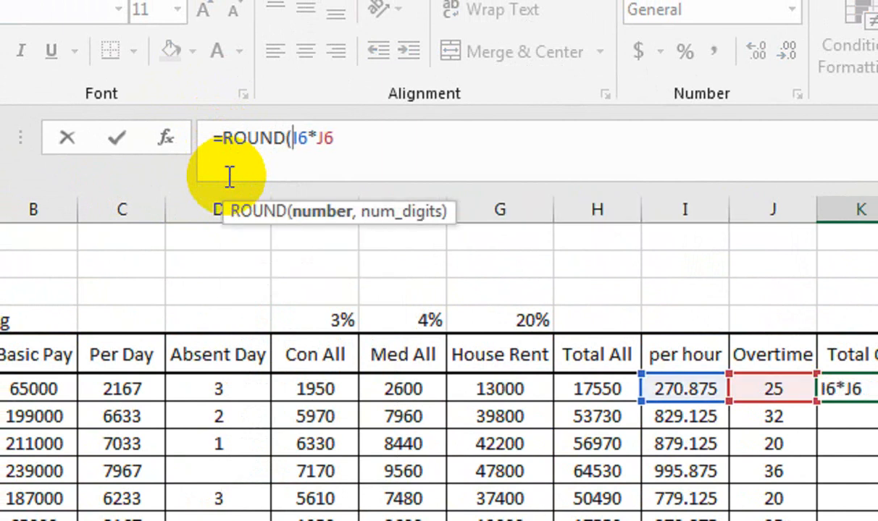
{"action": "type", "text": ",0)"}
{"action": "key", "text": "Return"}
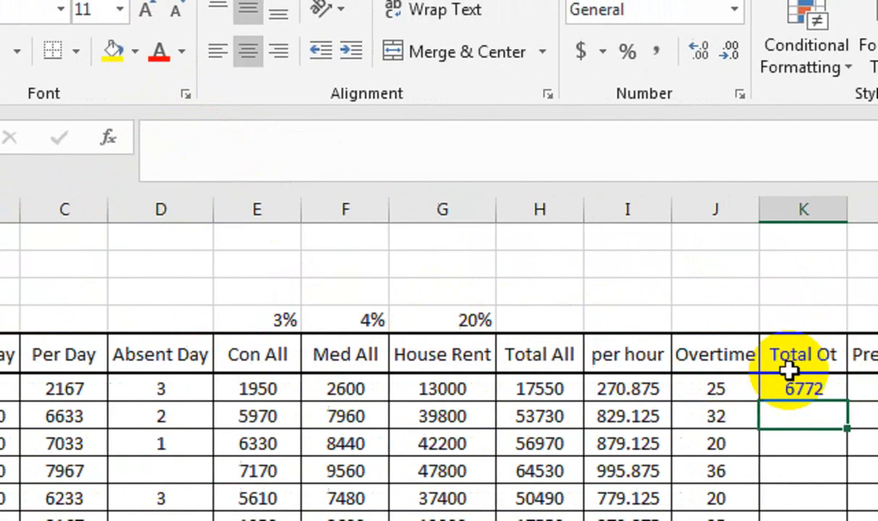
{"action": "left_click", "coordinate": [868, 387]}
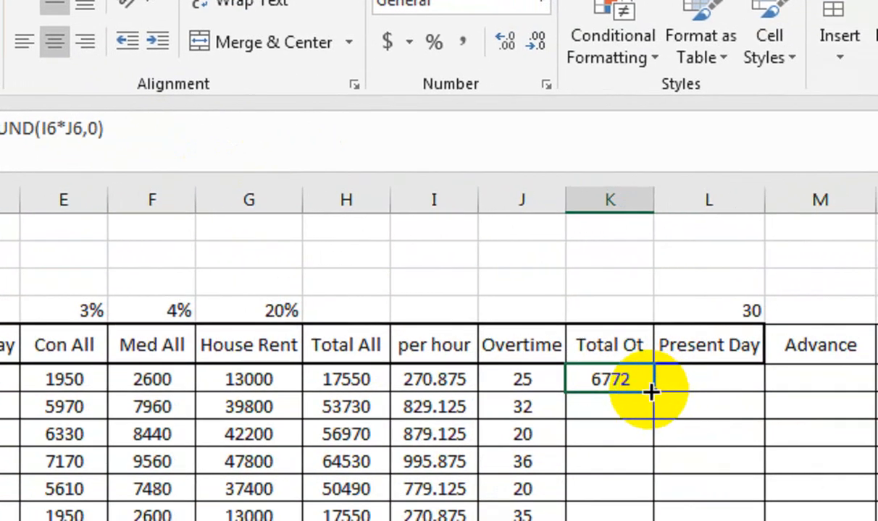
{"action": "double_click", "coordinate": [710, 401]}
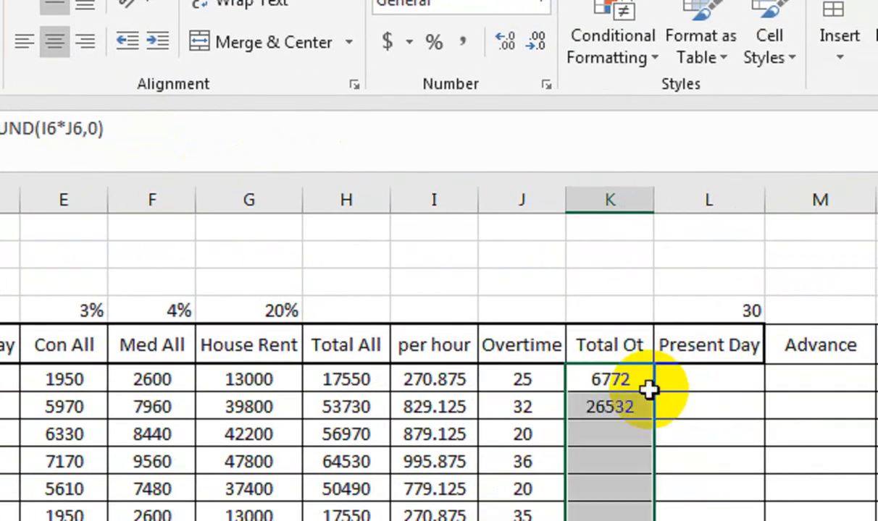
Step: Enter =($L$4-D6) in Present Day cell L6 to subtract the absent days from the month's days
{"action": "left_click", "coordinate": [660, 387]}
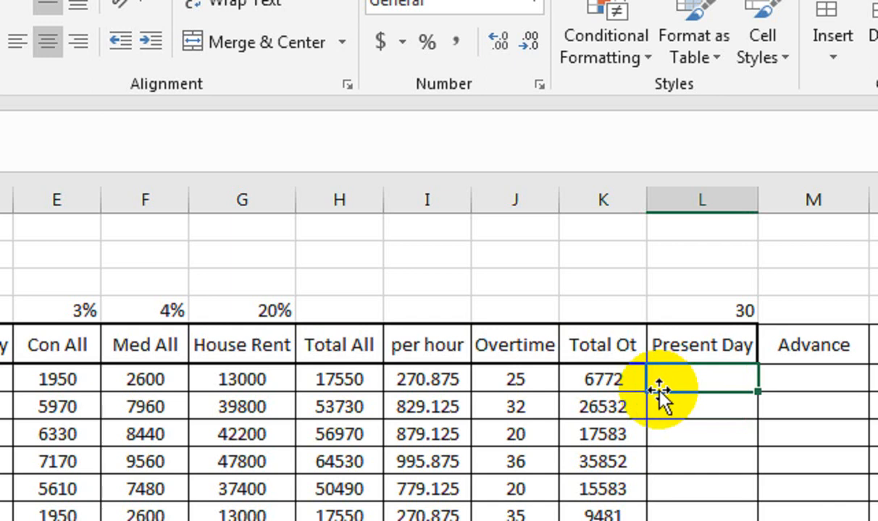
{"action": "type", "text": "="}
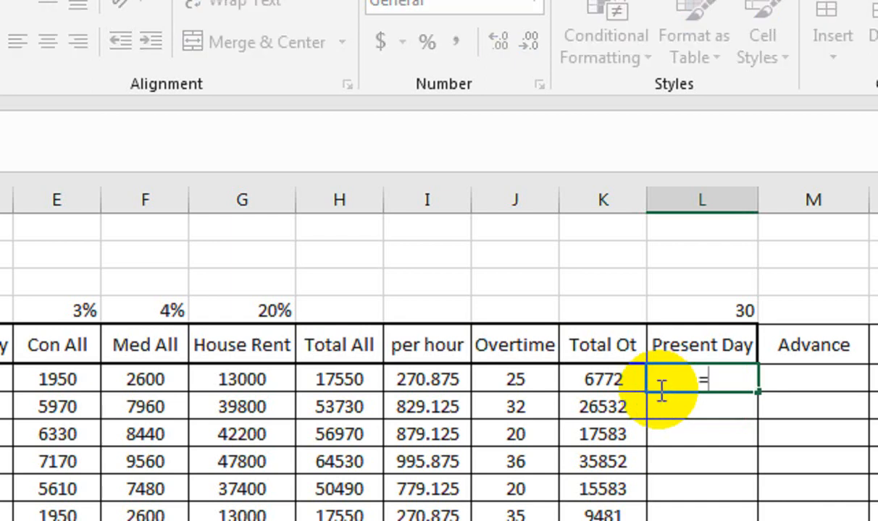
{"action": "type", "text": "("}
{"action": "left_click", "coordinate": [663, 310]}
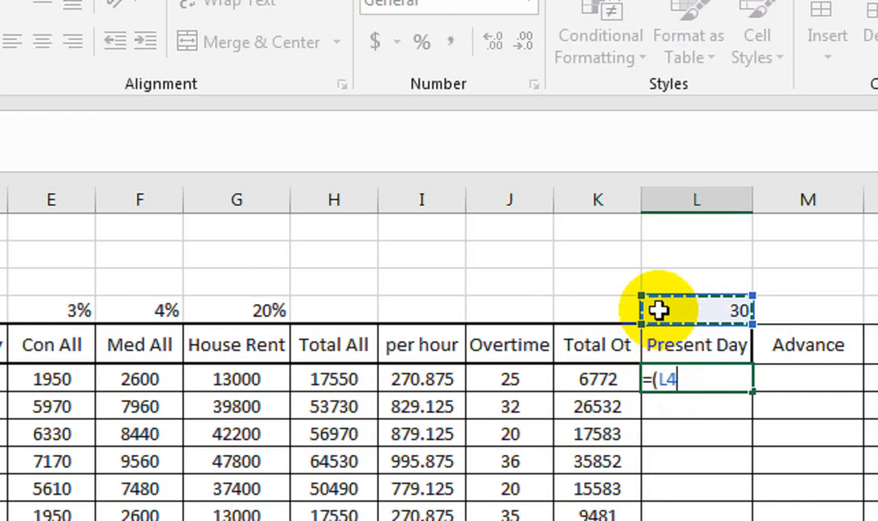
{"action": "type", "text": "-"}
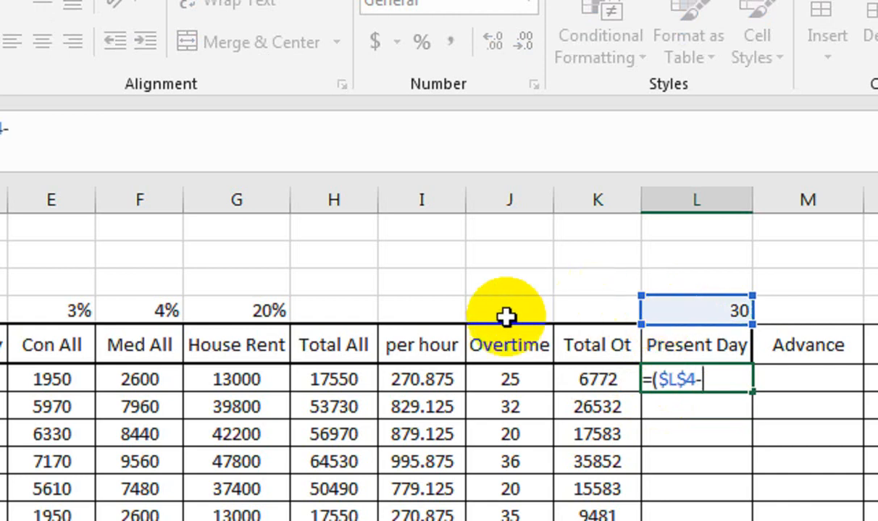
{"action": "left_click", "coordinate": [197, 374]}
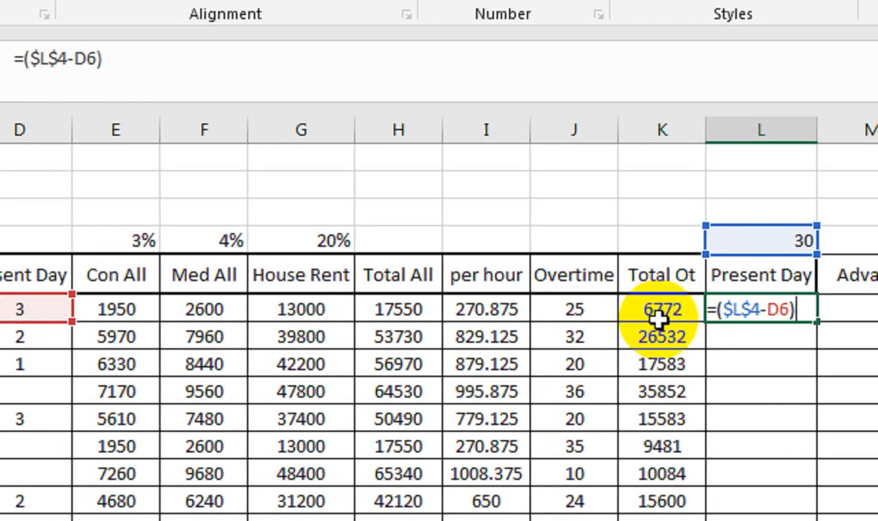
{"action": "key", "text": "Return"}
Step: Extend L6's formula to =($L$4-D6)*C6 to multiply by the per-day pay and fill it down to L18
{"action": "key", "text": "Up"}
{"action": "key", "text": "F2"}
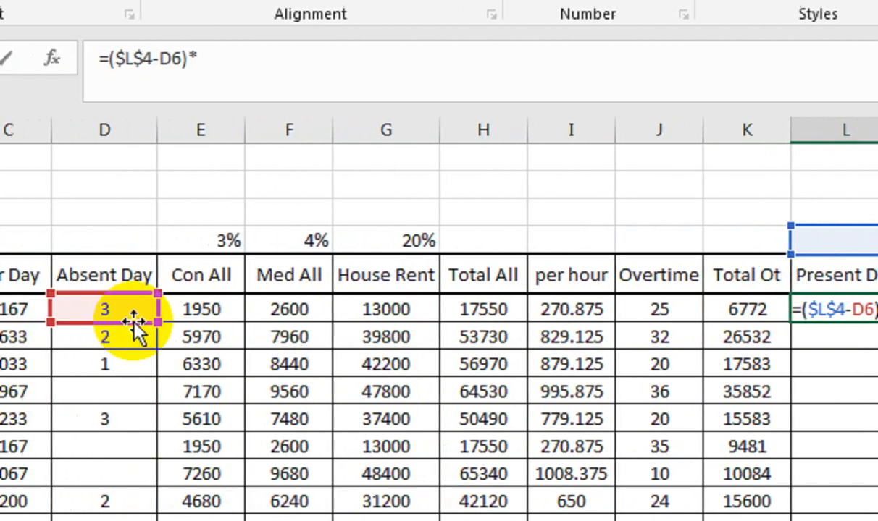
{"action": "left_click", "coordinate": [190, 313]}
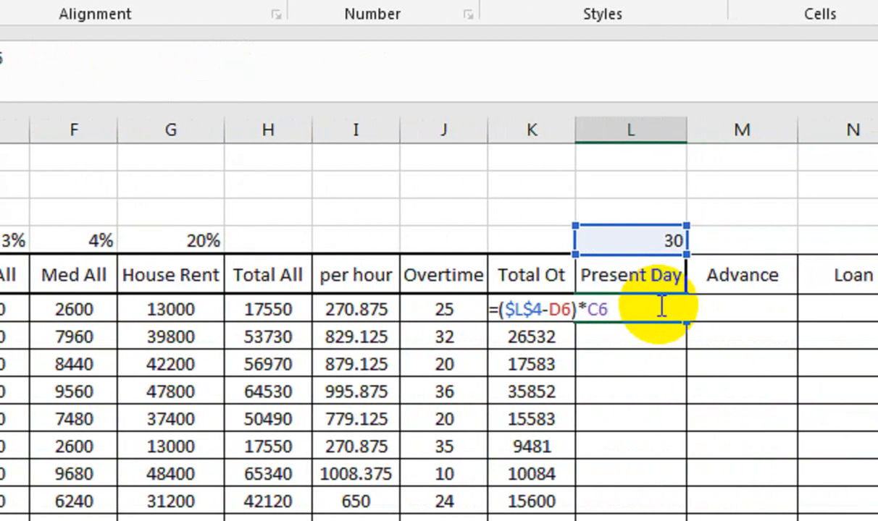
{"action": "key", "text": "Return"}
{"action": "left_click", "coordinate": [609, 308]}
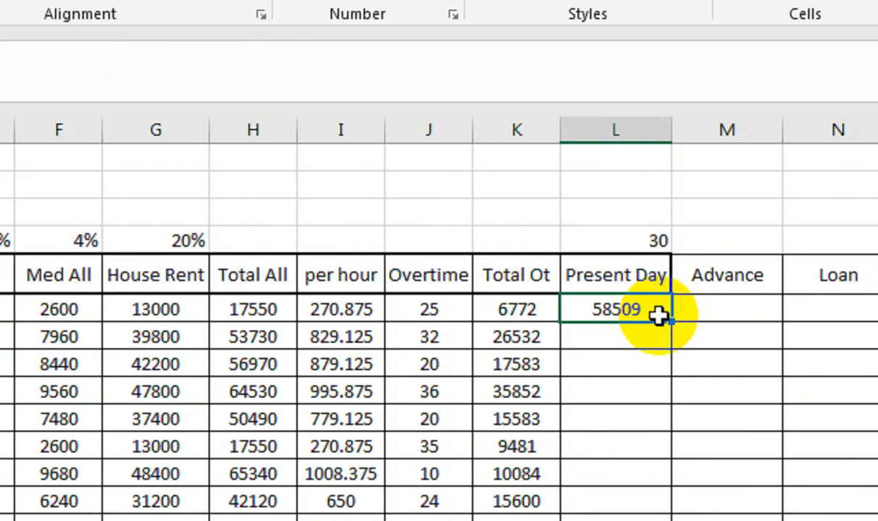
{"action": "left_click_drag", "start_coordinate": [670, 323], "coordinate": [633, 520]}
{"action": "left_click_drag", "start_coordinate": [624, 405], "coordinate": [624, 418]}
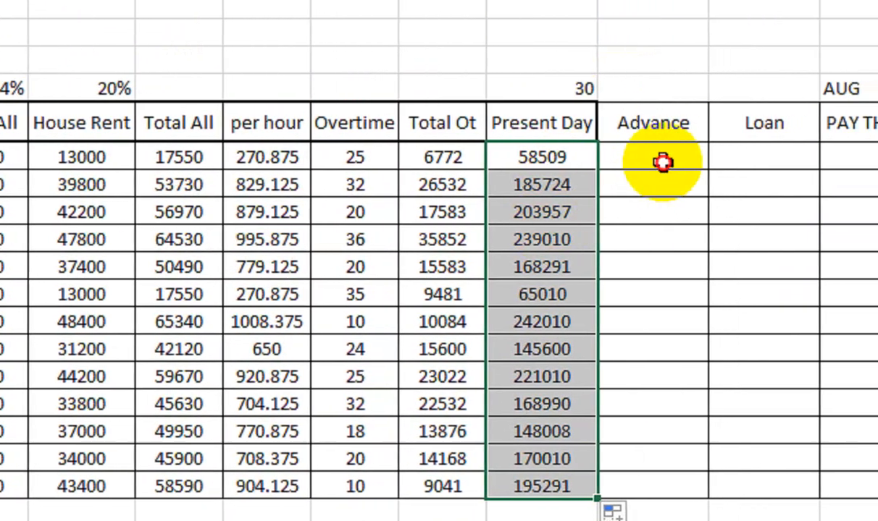
Step: Start a VLOOKUP formula in Advance cell M6 with the employee name in A6 as the lookup value
{"action": "left_click", "coordinate": [717, 156]}
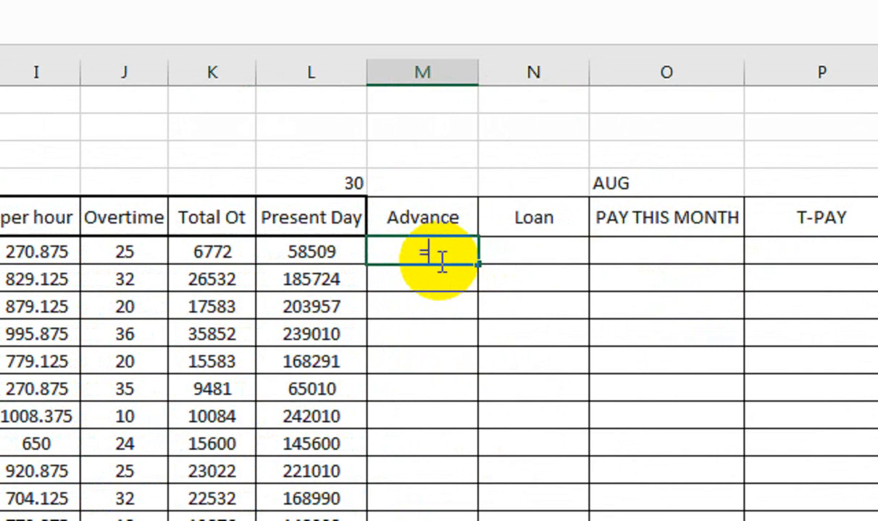
{"action": "type", "text": "VL;O"}
{"action": "key", "text": "Tab"}
{"action": "key", "text": "BackSpace"}
{"action": "key", "text": "BackSpace"}
{"action": "key", "text": "BackSpace"}
{"action": "key", "text": "BackSpace"}
{"action": "key", "text": "BackSpace"}
{"action": "key", "text": "BackSpace"}
{"action": "key", "text": "BackSpace"}
{"action": "key", "text": "BackSpace"}
{"action": "key", "text": "BackSpace"}
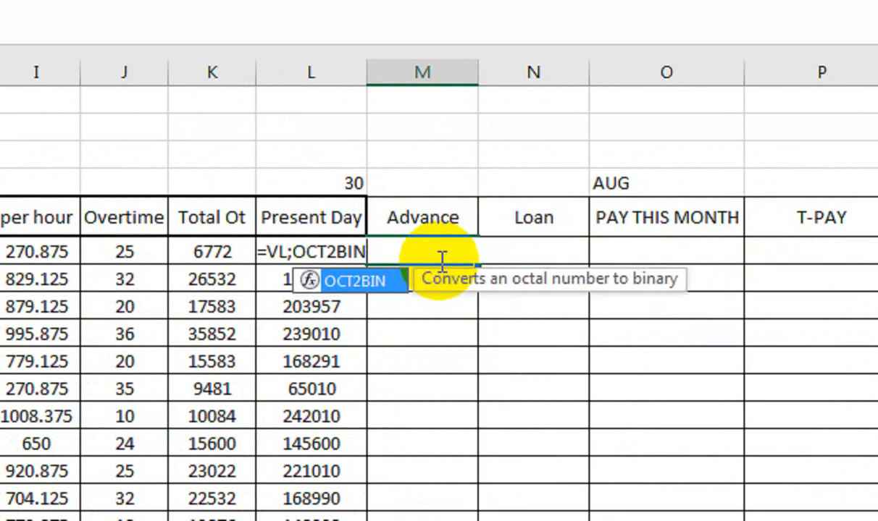
{"action": "key", "text": "Tab"}
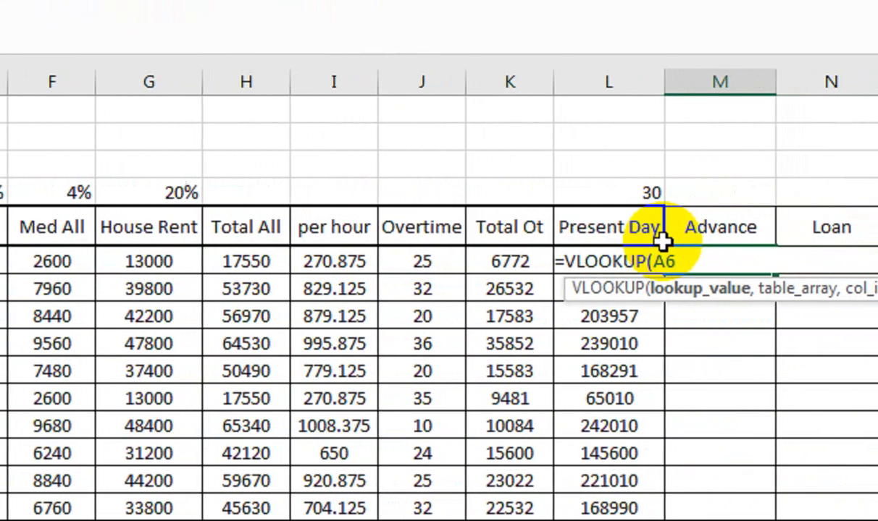
{"action": "type", "text": ","}
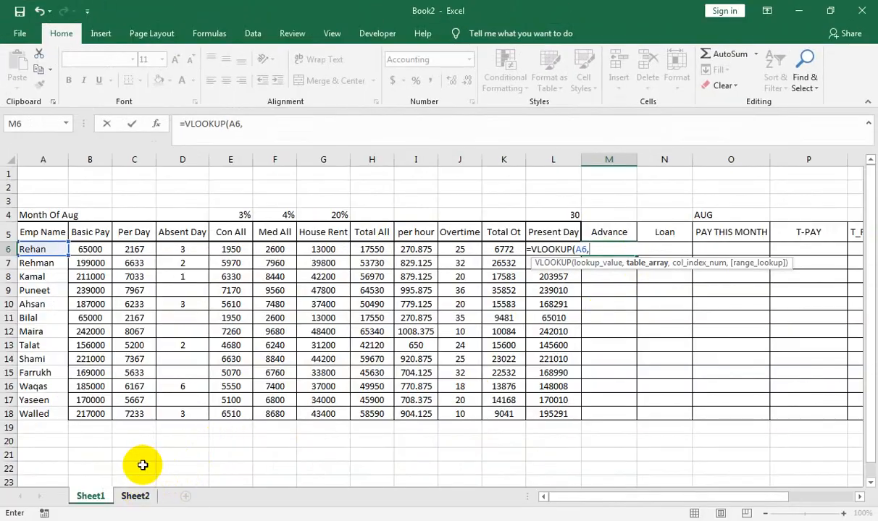
Step: Complete M6's VLOOKUP with table array Sheet2!$A$1:$B$14, column index 2 and FALSE for an exact match
{"action": "left_click", "coordinate": [103, 514]}
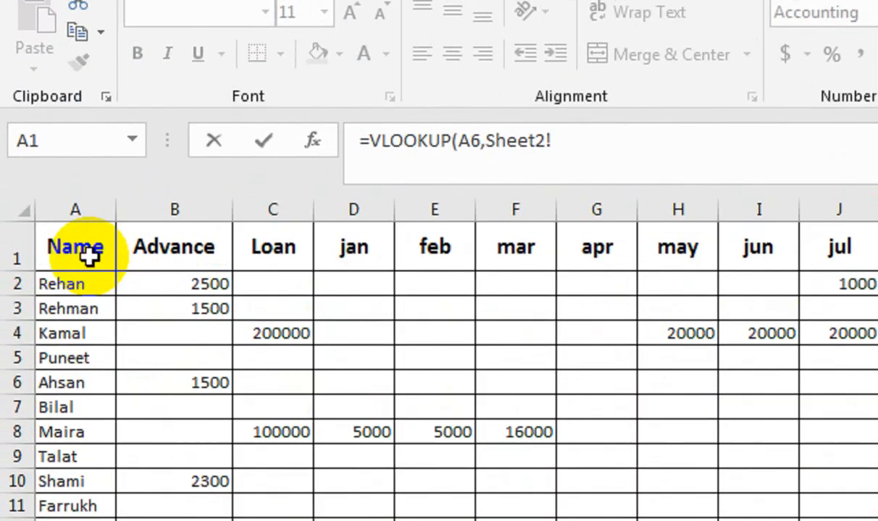
{"action": "left_click_drag", "start_coordinate": [87, 253], "coordinate": [172, 520]}
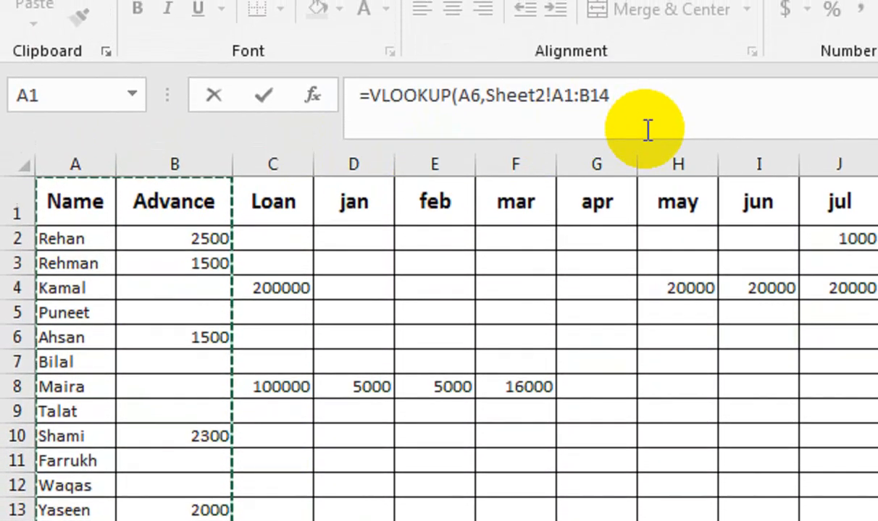
{"action": "key", "text": "F4"}
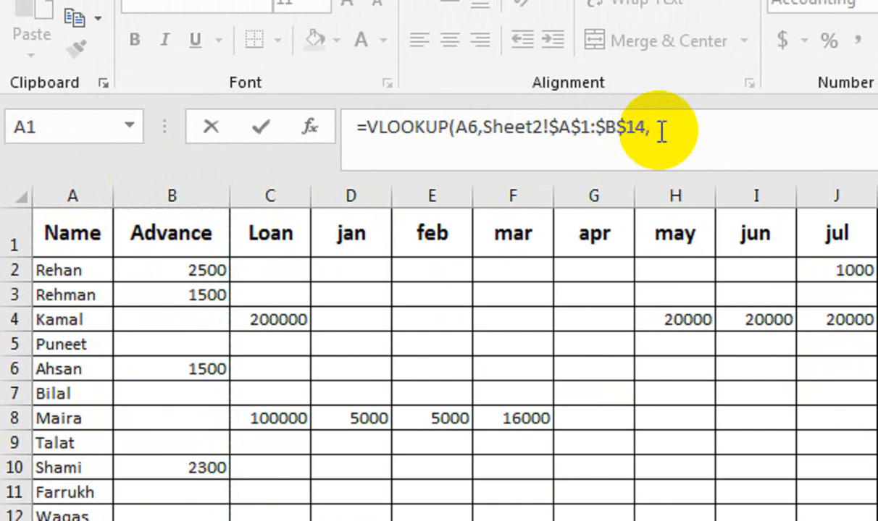
{"action": "type", "text": ","}
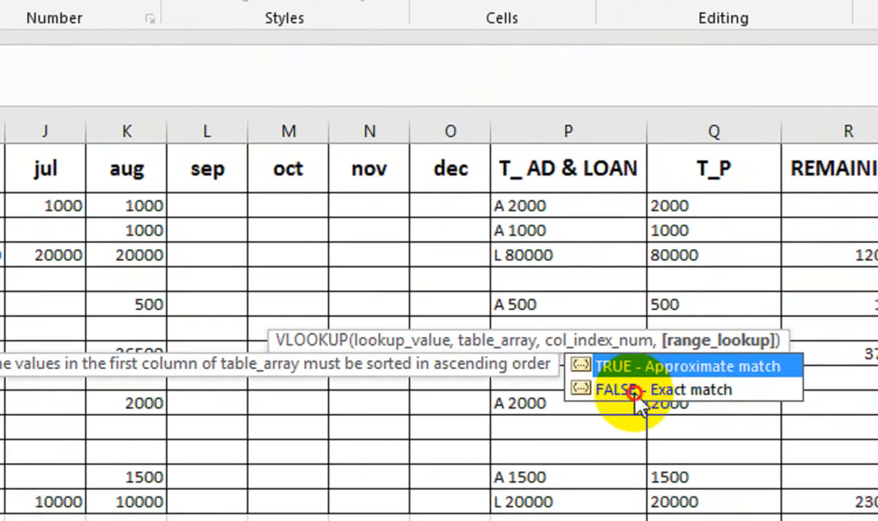
{"action": "left_click", "coordinate": [630, 391]}
{"action": "key", "text": "Tab"}
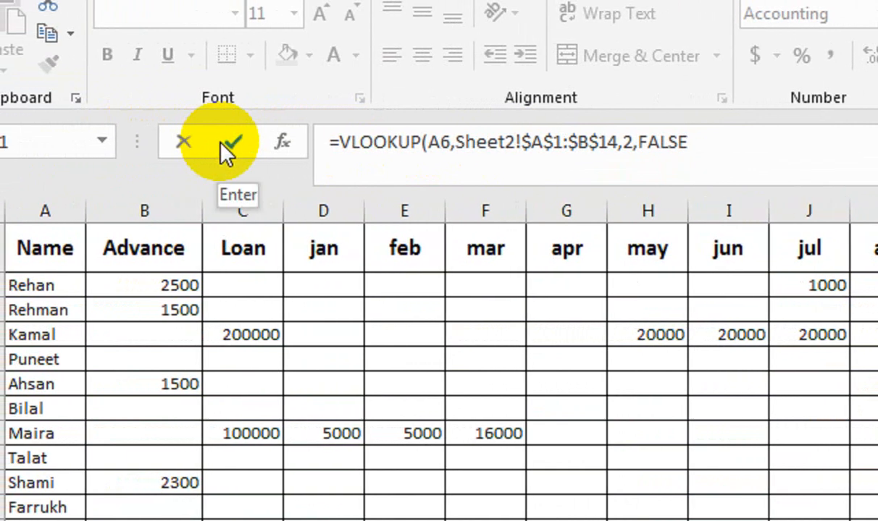
{"action": "key", "text": "Return"}
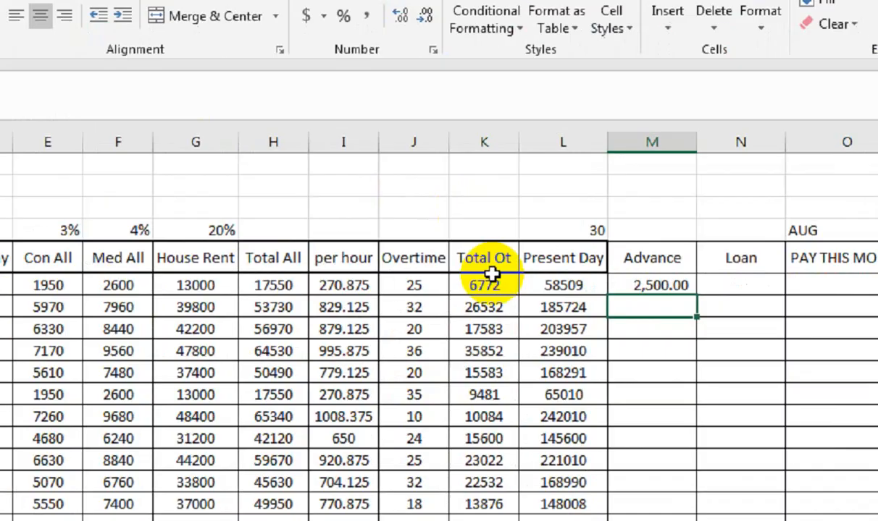
Step: Fill the Advance lookup formula from M6 down to M18
{"action": "left_click", "coordinate": [655, 285]}
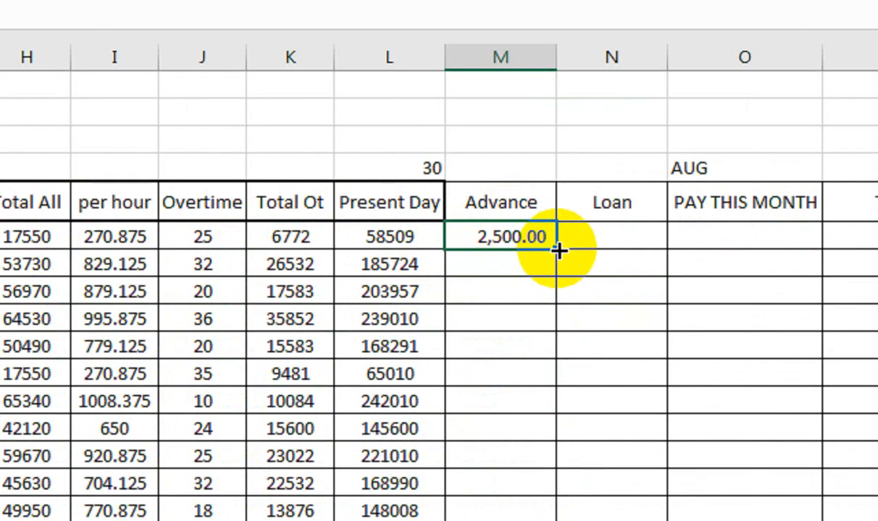
{"action": "left_click_drag", "start_coordinate": [697, 297], "coordinate": [696, 463]}
{"action": "left_click_drag", "start_coordinate": [556, 471], "coordinate": [556, 520]}
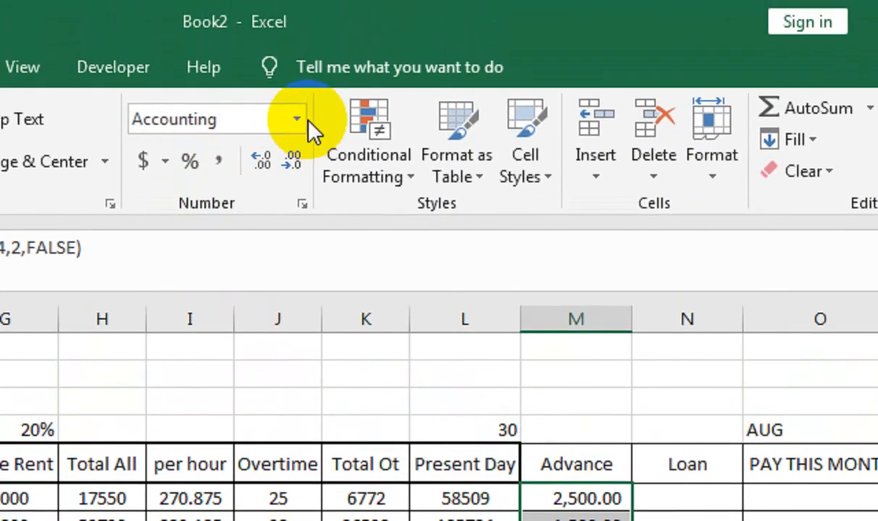
Step: Switch the Advance values to General number format and back to comma style
{"action": "left_click", "coordinate": [302, 120]}
{"action": "left_click", "coordinate": [308, 160]}
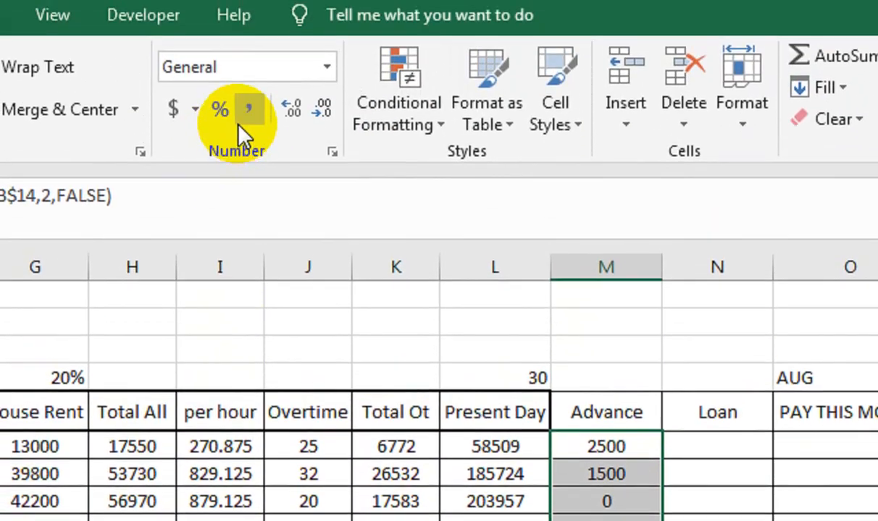
{"action": "left_click", "coordinate": [246, 116]}
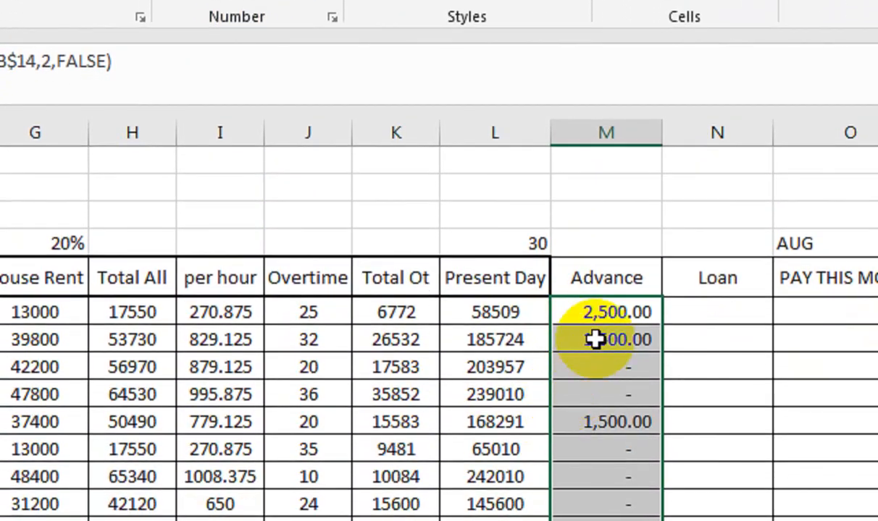
Step: Copy the VLOOKUP formula text from Advance cell M6 into Loan cell N6
{"action": "left_click", "coordinate": [665, 312]}
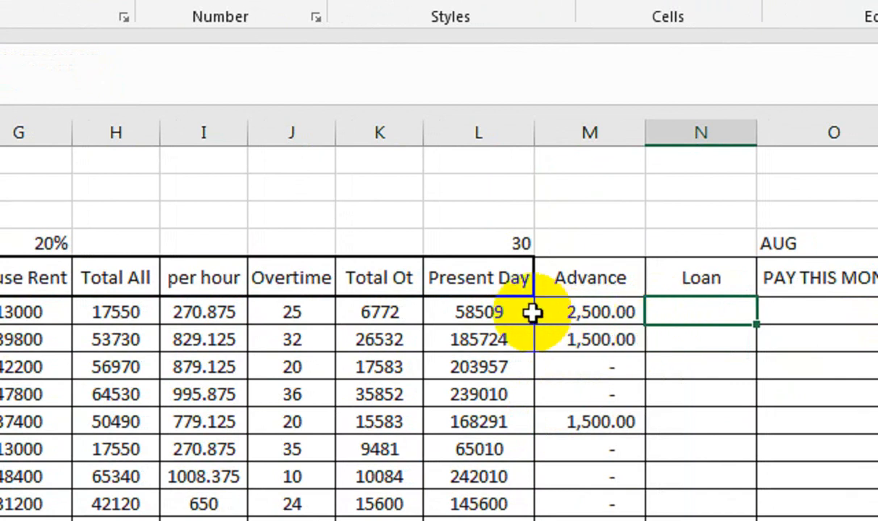
{"action": "left_click", "coordinate": [614, 308]}
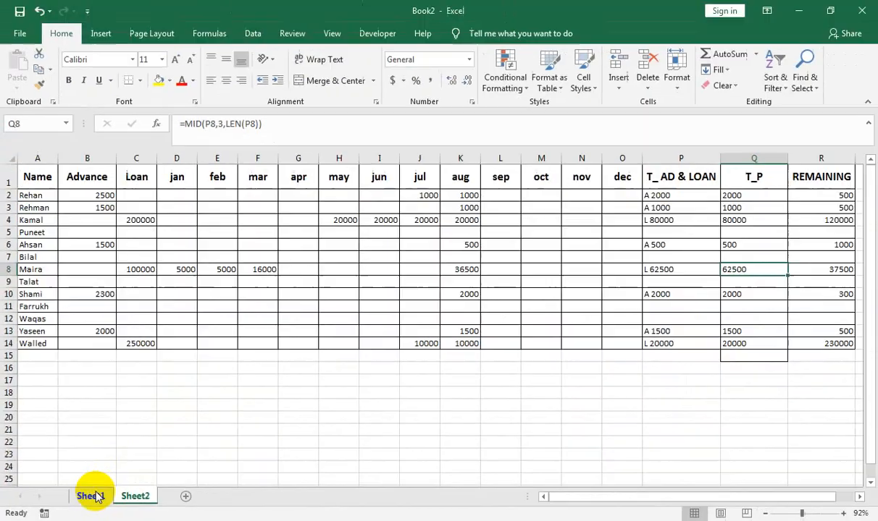
{"action": "left_click", "coordinate": [90, 496]}
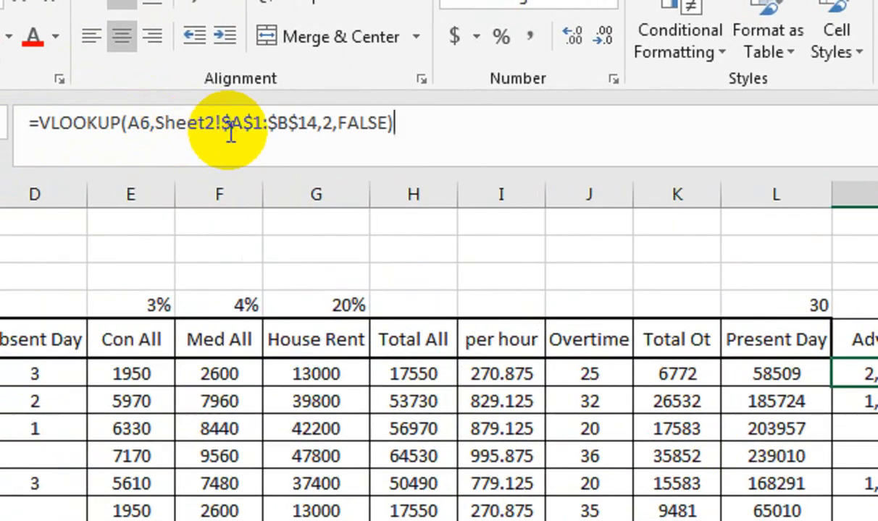
{"action": "triple_click", "coordinate": [230, 134]}
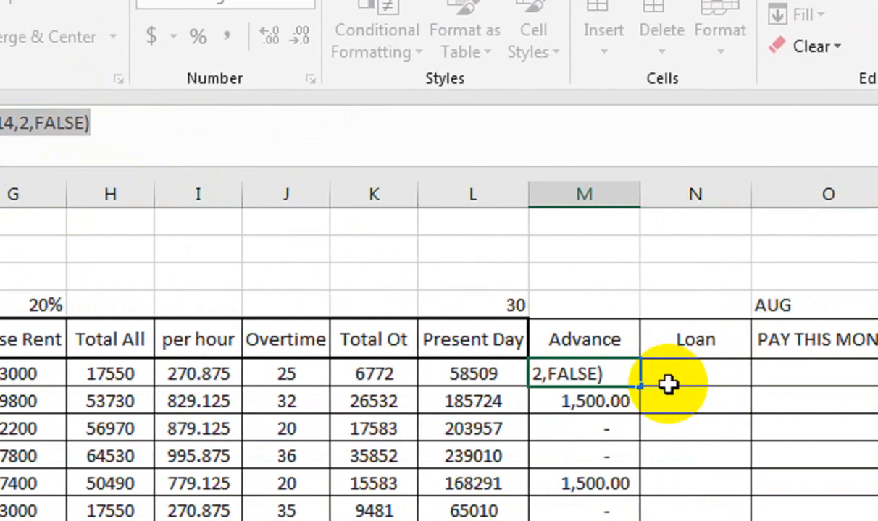
{"action": "left_click", "coordinate": [659, 383]}
{"action": "key", "text": "ctrl+v"}
Step: Change N6's VLOOKUP to range Sheet2!$A$1:$C$14 with column index 3, and fill it down the Loan column to N18
{"action": "double_click", "coordinate": [658, 373]}
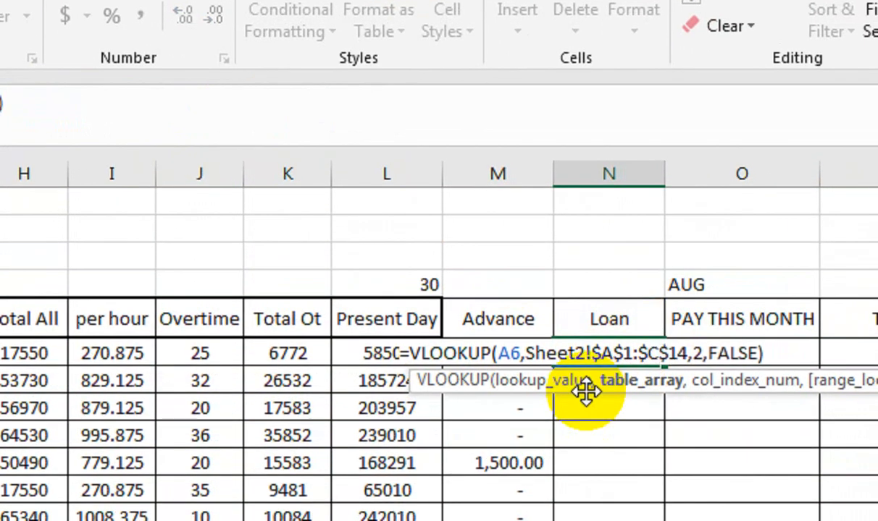
{"action": "left_click", "coordinate": [658, 354]}
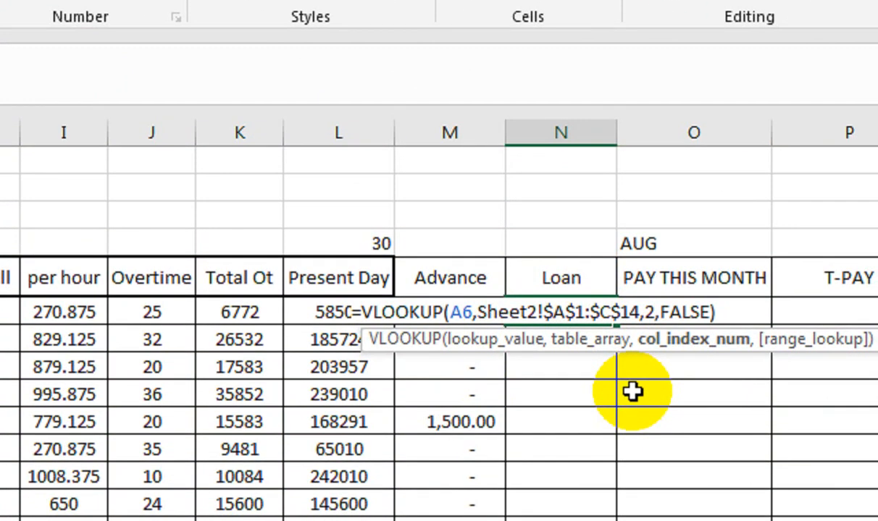
{"action": "type", "text": "3"}
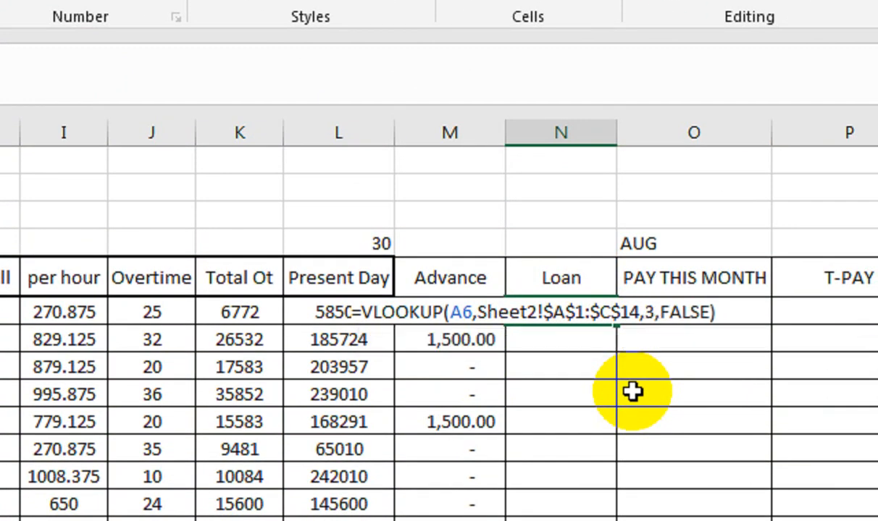
{"action": "key", "text": "Return"}
{"action": "left_click", "coordinate": [596, 319]}
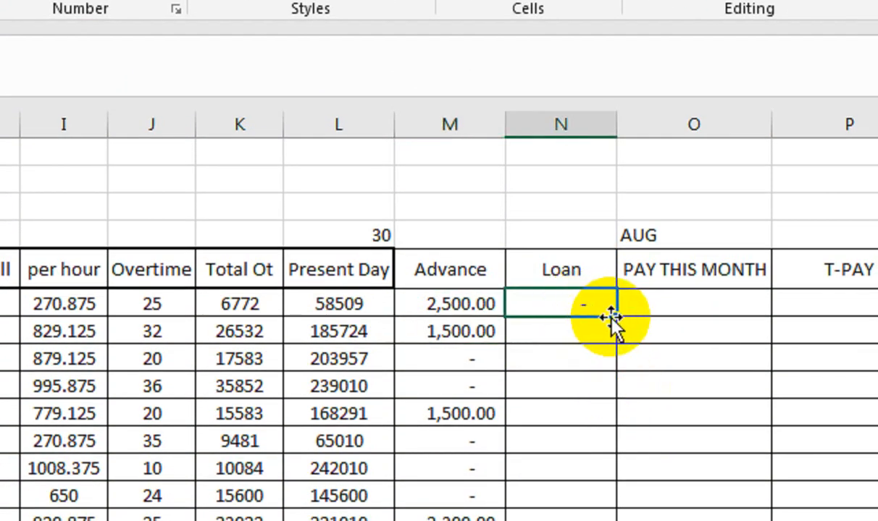
{"action": "left_click_drag", "start_coordinate": [607, 355], "coordinate": [580, 402]}
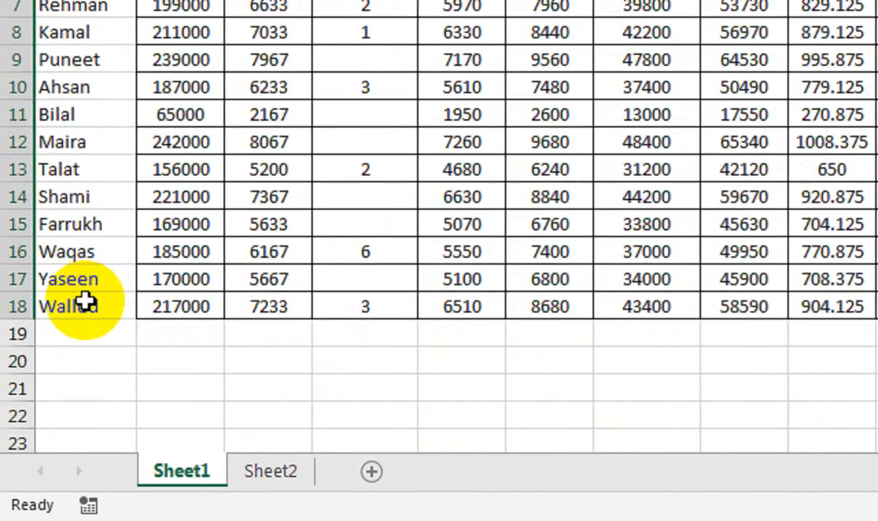
Step: Compare the filled Loan column with the loan amounts recorded on Sheet2
{"action": "left_click", "coordinate": [241, 488]}
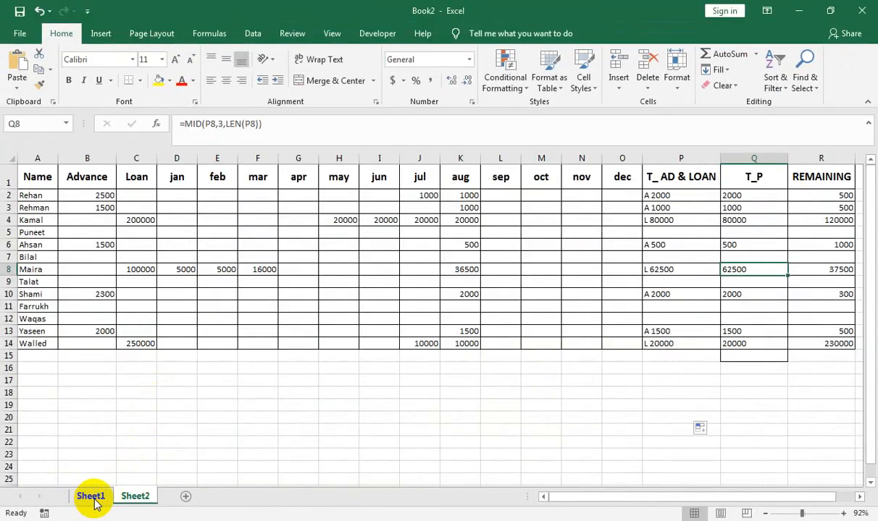
{"action": "left_click", "coordinate": [93, 497]}
{"action": "left_click", "coordinate": [441, 319]}
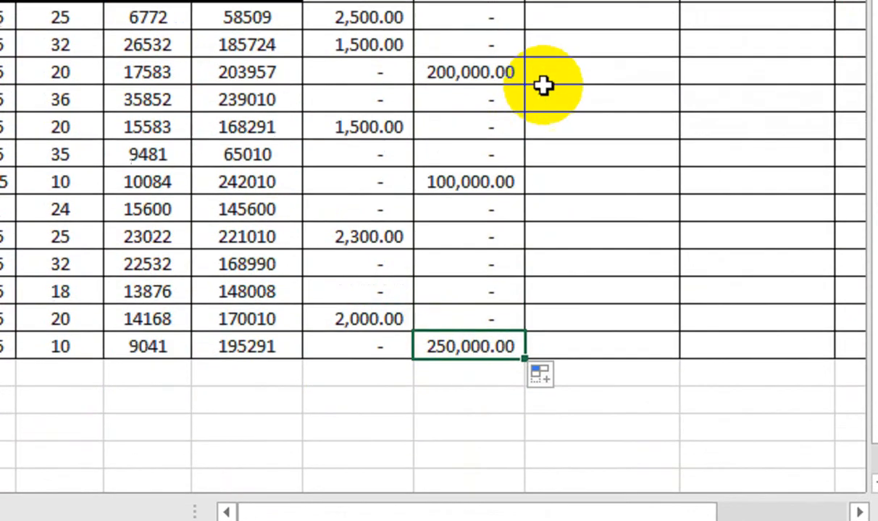
Step: Begin an HLOOKUP in PAY THIS MONTH cell O6 with lookup value $O$4 and table Sheet2!$D$1:$O$14
{"action": "left_click", "coordinate": [562, 134]}
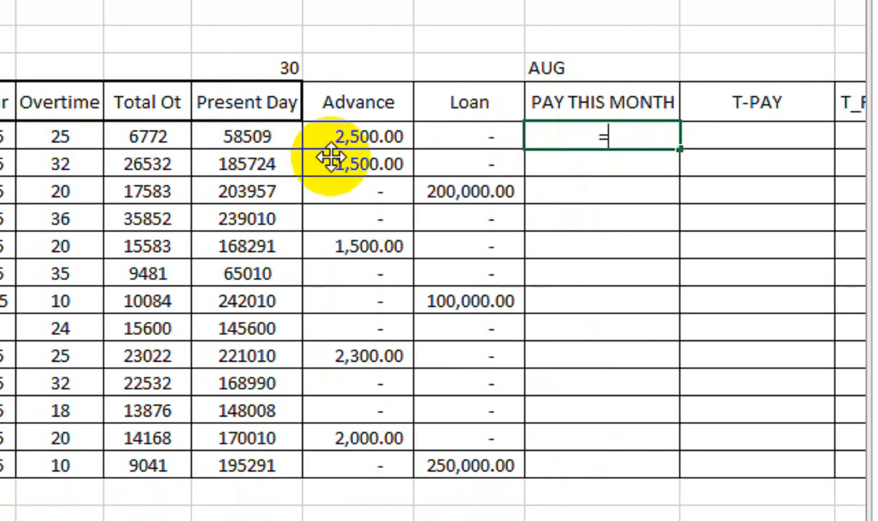
{"action": "type", "text": "HLOOKUP("}
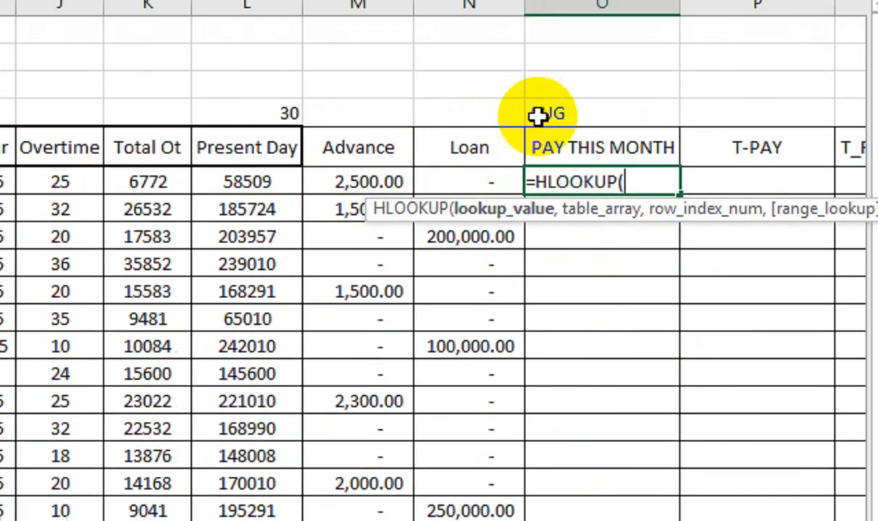
{"action": "left_click", "coordinate": [555, 45]}
{"action": "left_click", "coordinate": [554, 146]}
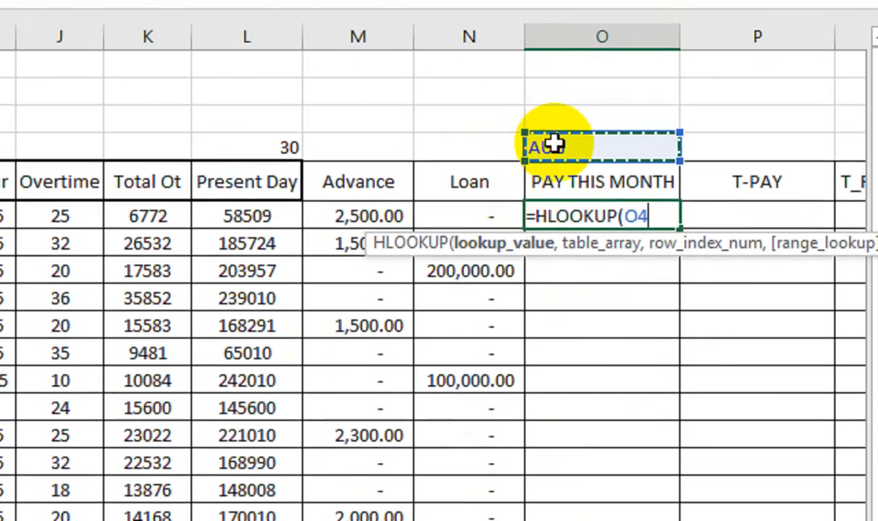
{"action": "type", "text": ","}
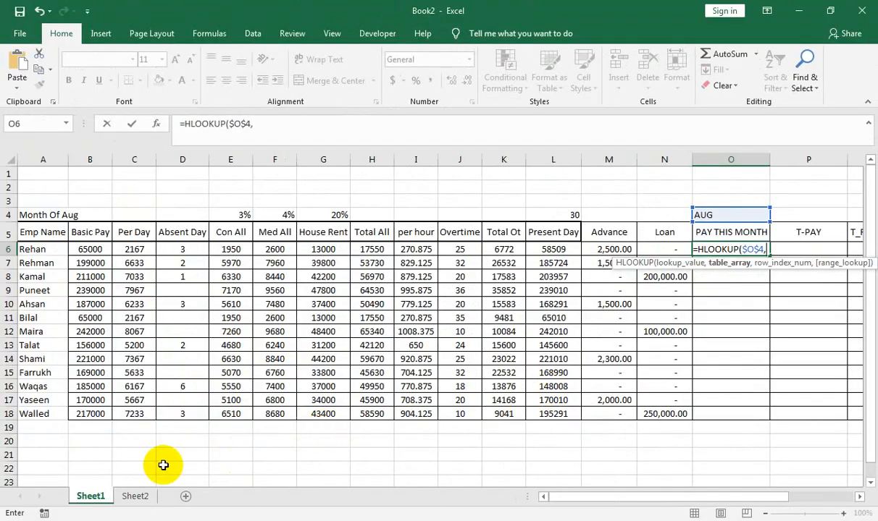
{"action": "left_click", "coordinate": [130, 496]}
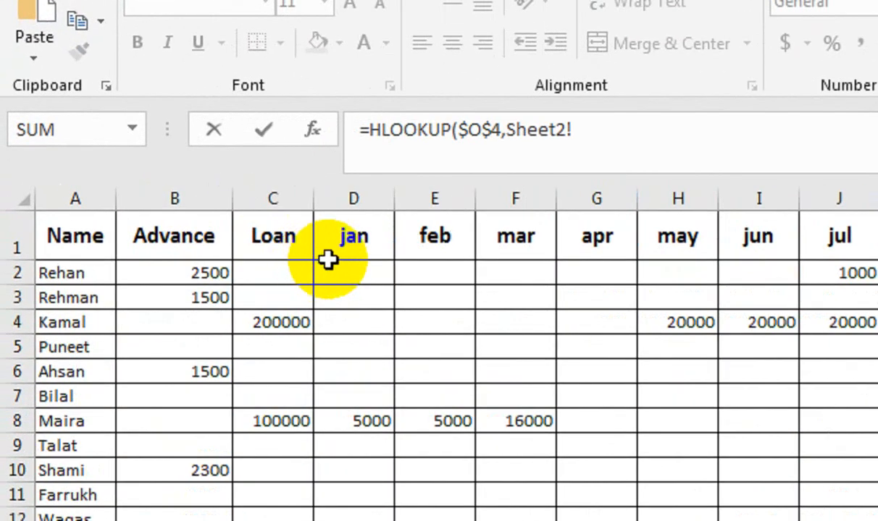
{"action": "left_click_drag", "start_coordinate": [339, 237], "coordinate": [877, 520]}
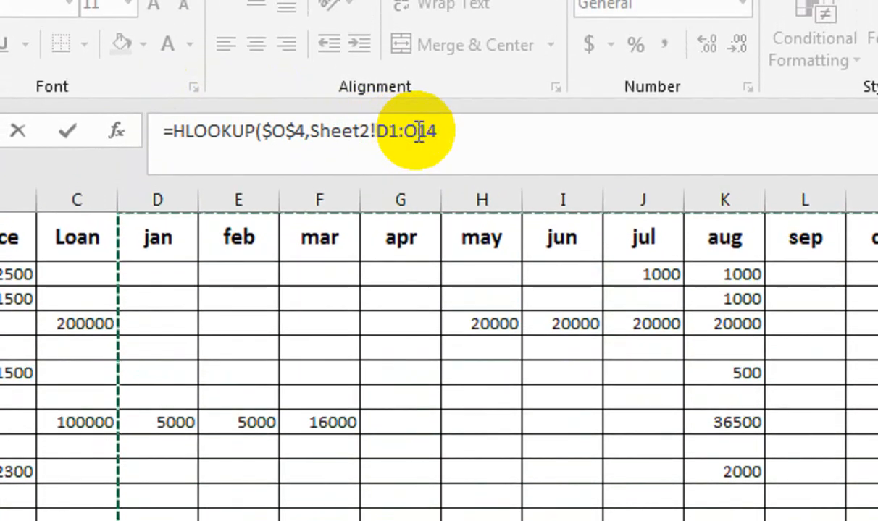
{"action": "key", "text": "F4"}
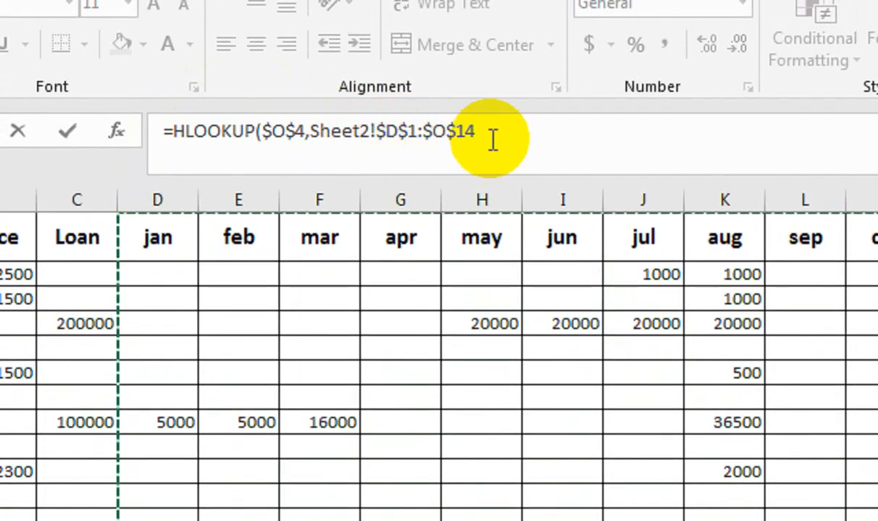
{"action": "type", "text": ","}
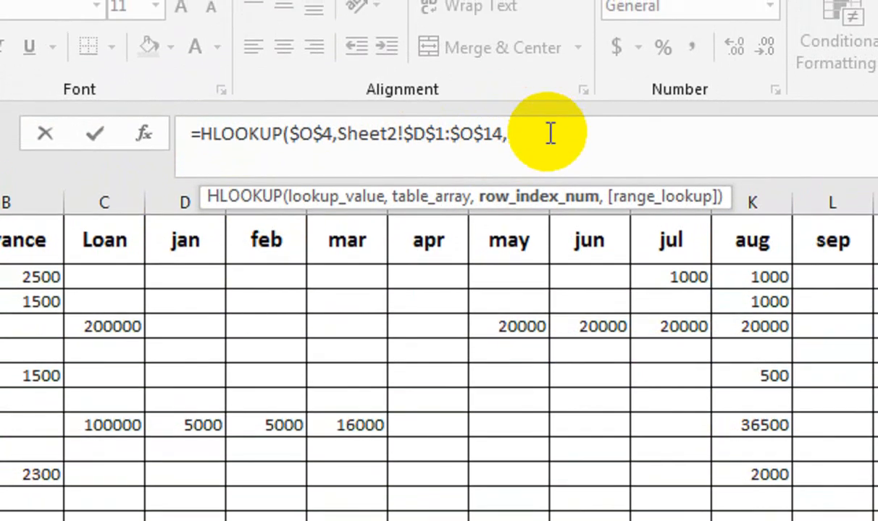
Step: Nest a MATCH of Sheet1!A6 in Sheet2!$A$1:$A$14 with match type 0 as the HLOOKUP's row index
{"action": "type", "text": "MATCH("}
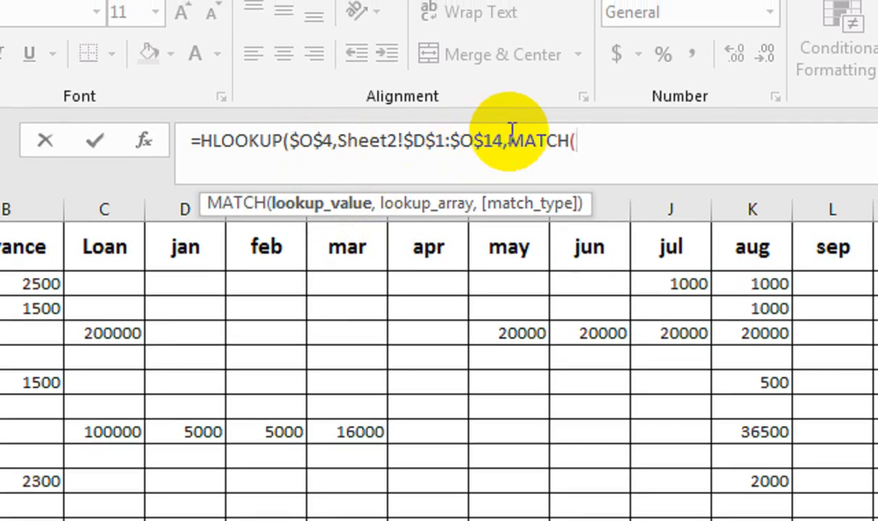
{"action": "left_click", "coordinate": [510, 137]}
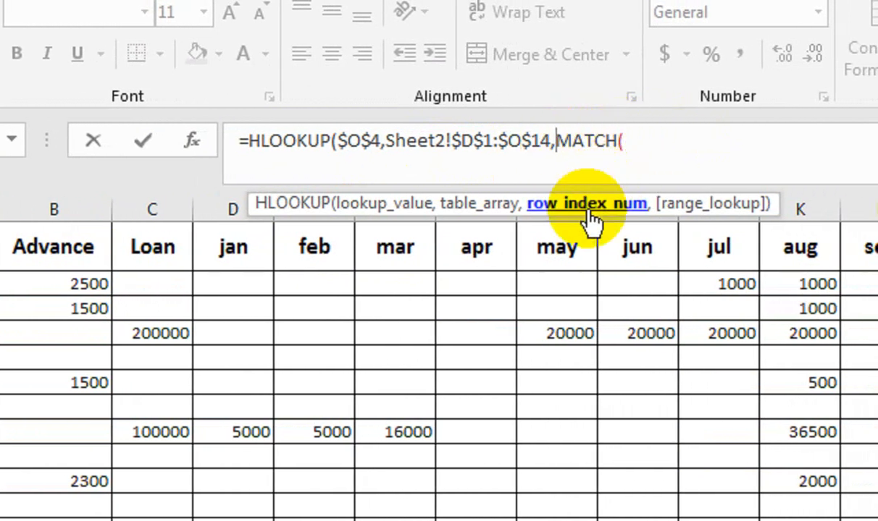
{"action": "left_click", "coordinate": [659, 128]}
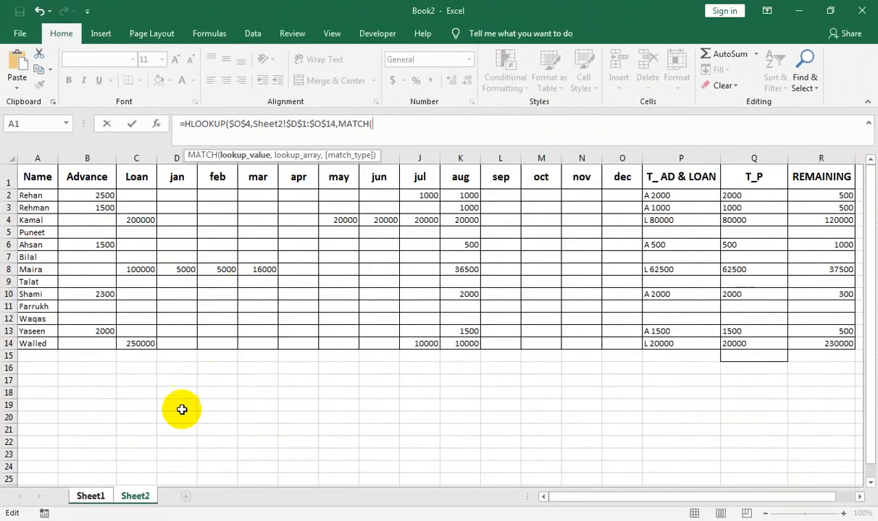
{"action": "left_click", "coordinate": [89, 486]}
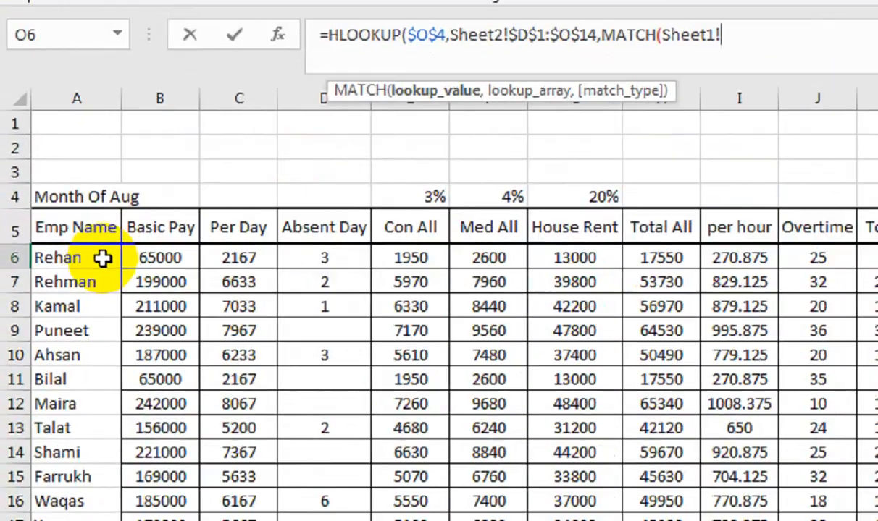
{"action": "left_click", "coordinate": [101, 259]}
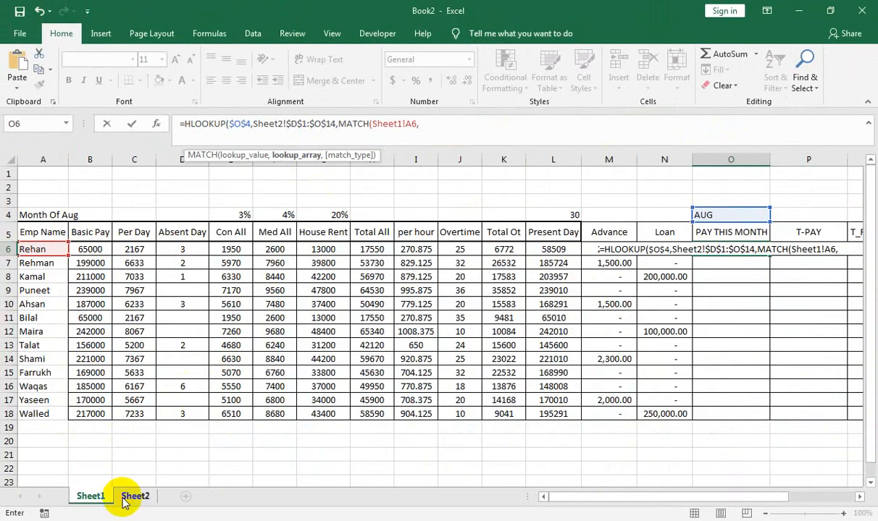
{"action": "left_click", "coordinate": [123, 497]}
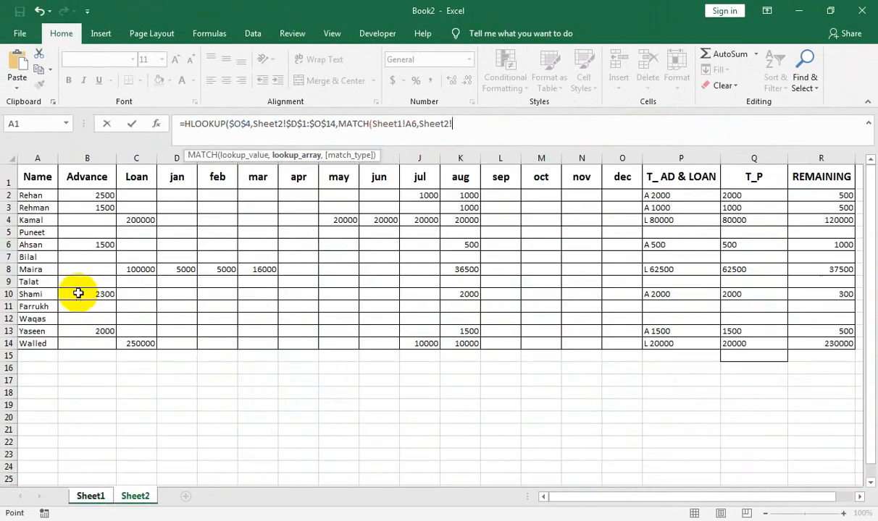
{"action": "left_click_drag", "start_coordinate": [40, 178], "coordinate": [47, 381]}
{"action": "left_click_drag", "start_coordinate": [99, 476], "coordinate": [100, 500]}
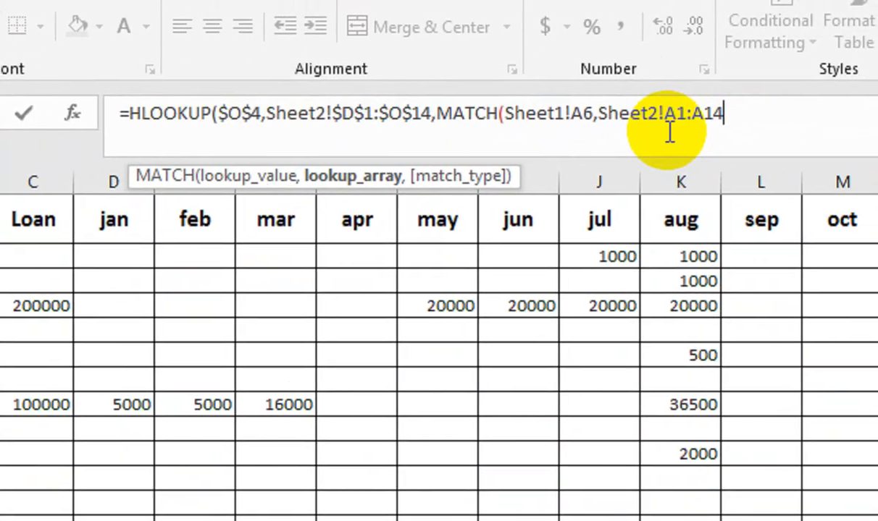
{"action": "key", "text": "F4"}
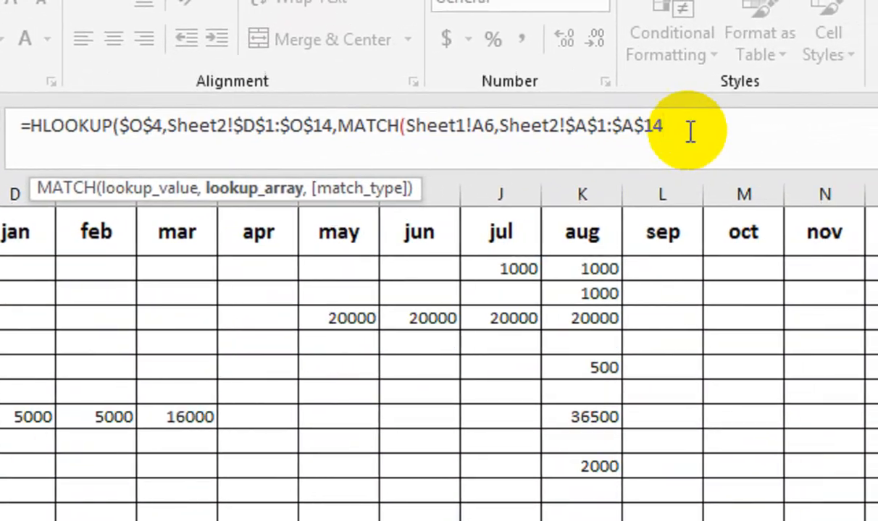
{"action": "type", "text": ",0"}
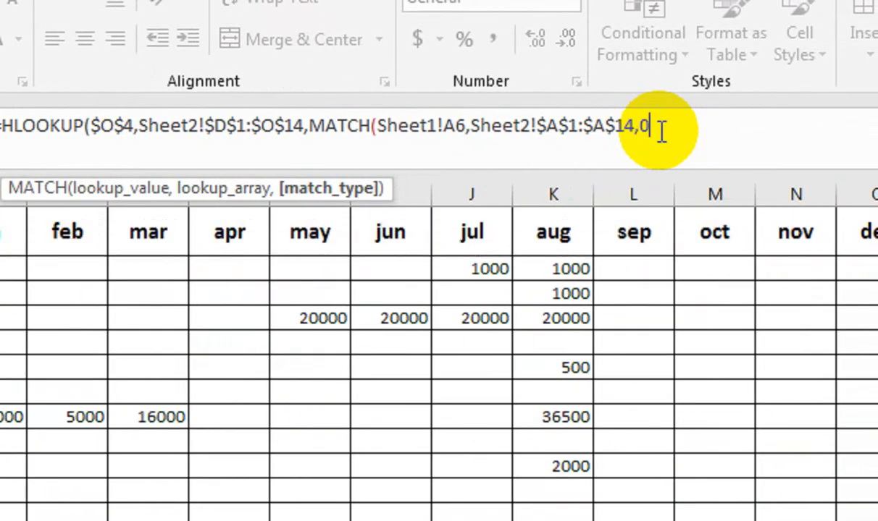
{"action": "type", "text": ")"}
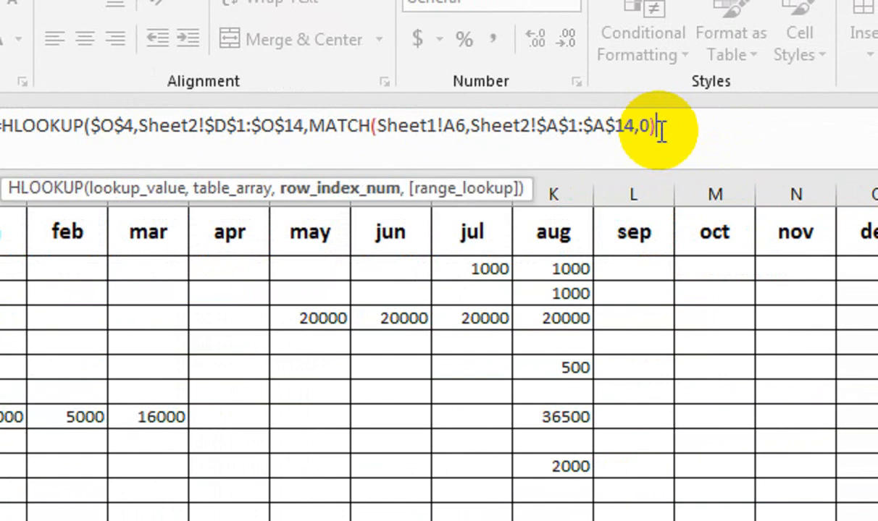
Step: Complete O6's HLOOKUP with FALSE for an exact match and enter the formula
{"action": "type", "text": ","}
{"action": "key", "text": "Down"}
{"action": "key", "text": "Tab"}
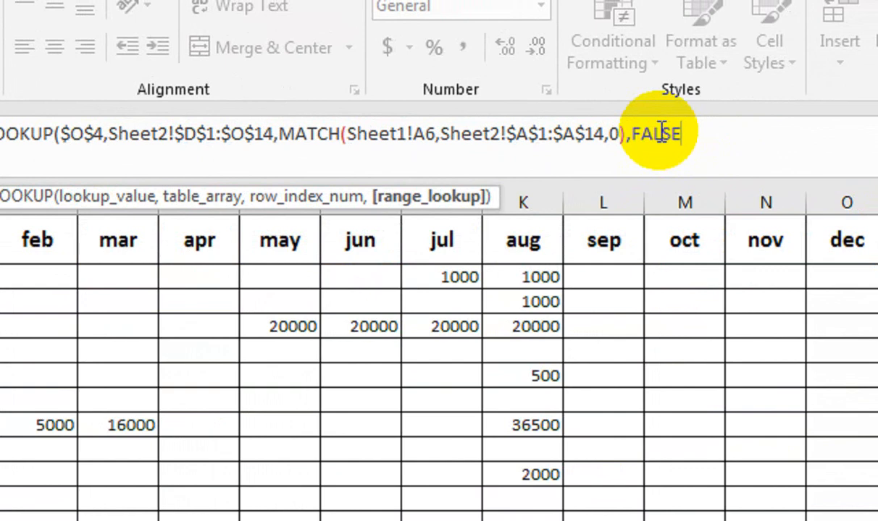
{"action": "type", "text": ")"}
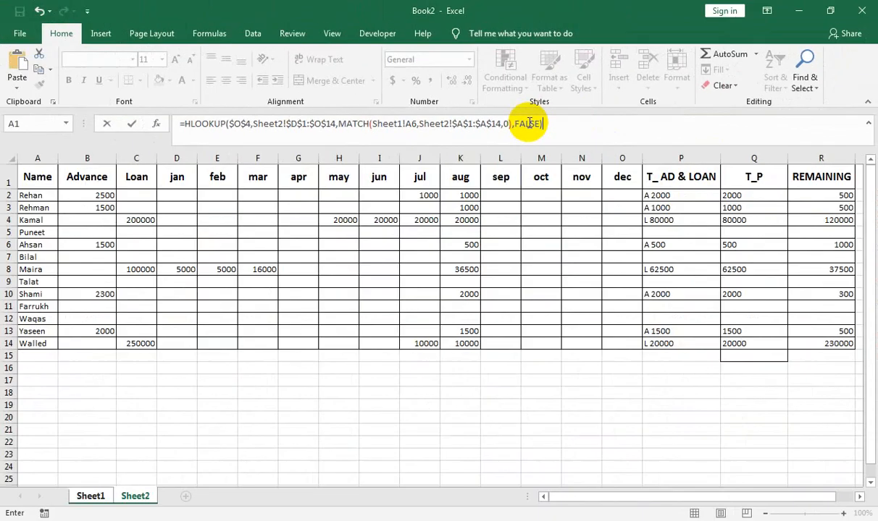
{"action": "key", "text": "Return"}
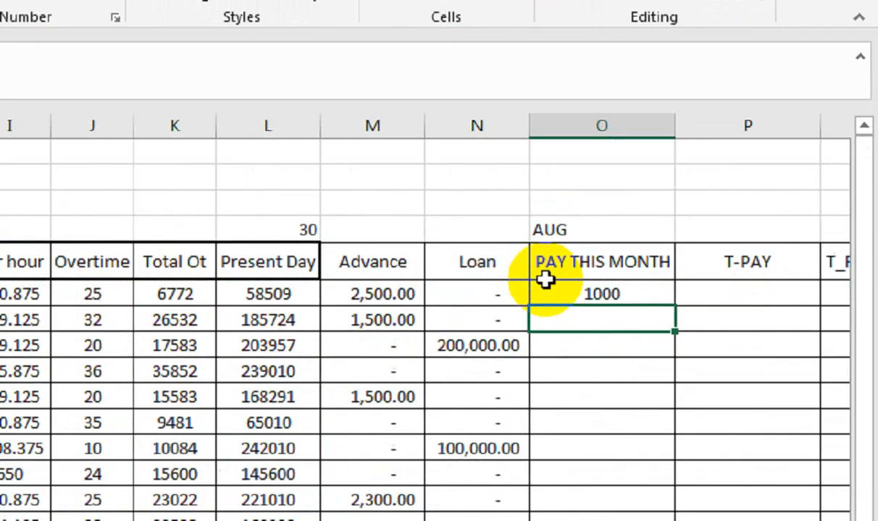
Step: Fill O6's formula down the PAY THIS MONTH column to O18 and apply comma style to the values
{"action": "left_click", "coordinate": [546, 284]}
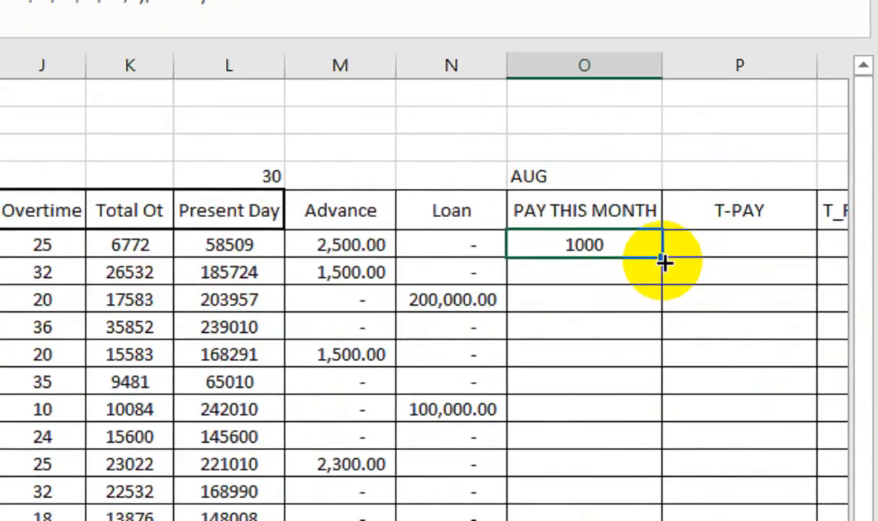
{"action": "left_click_drag", "start_coordinate": [664, 260], "coordinate": [648, 500]}
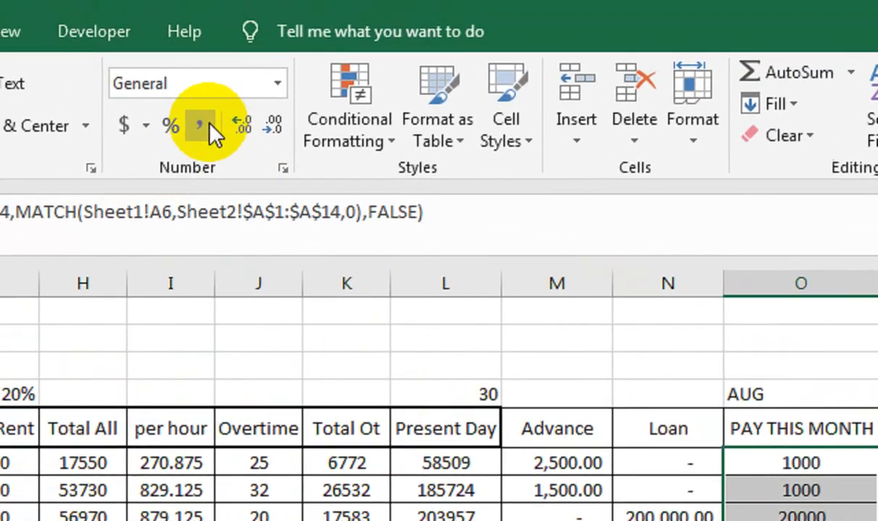
{"action": "left_click", "coordinate": [210, 124]}
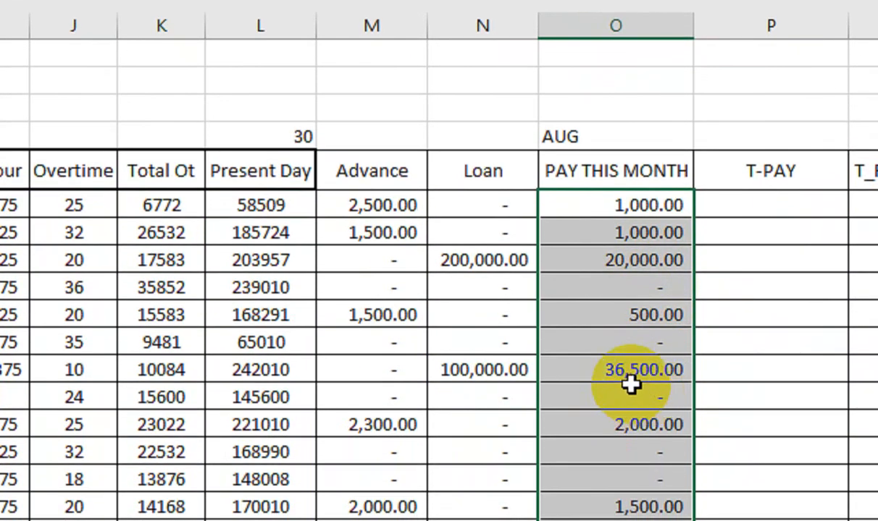
Step: Enter a VLOOKUP in T-PAY cell P6 that finds A6 in Sheet2!$A$1:$P$14, with column index 16 and FALSE
{"action": "left_click", "coordinate": [719, 212]}
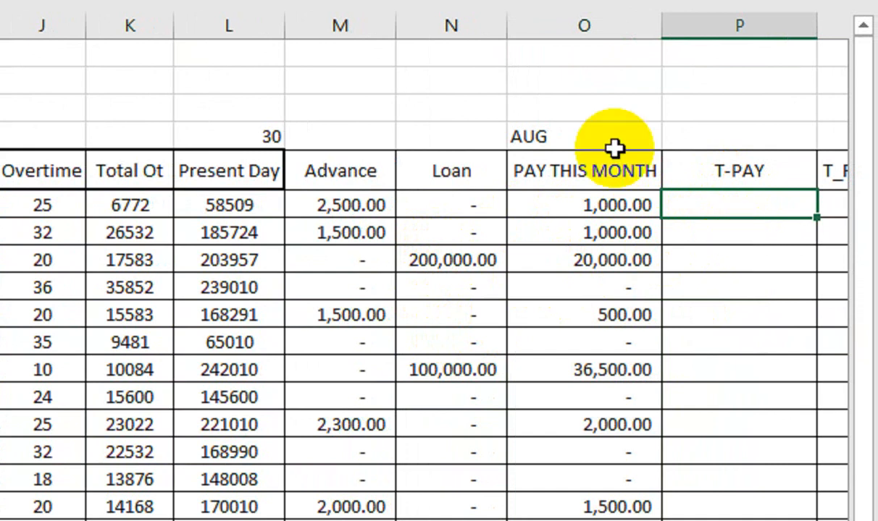
{"action": "type", "text": "=VLOOKUP("}
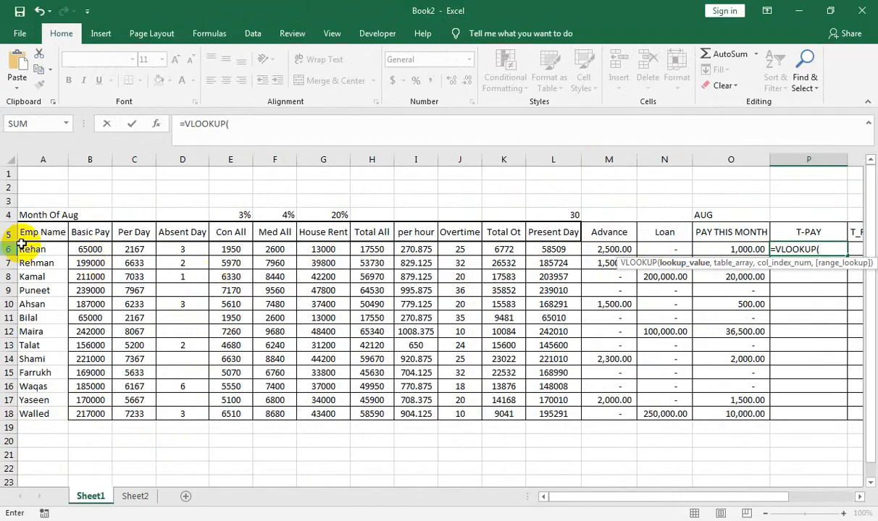
{"action": "left_click", "coordinate": [25, 249]}
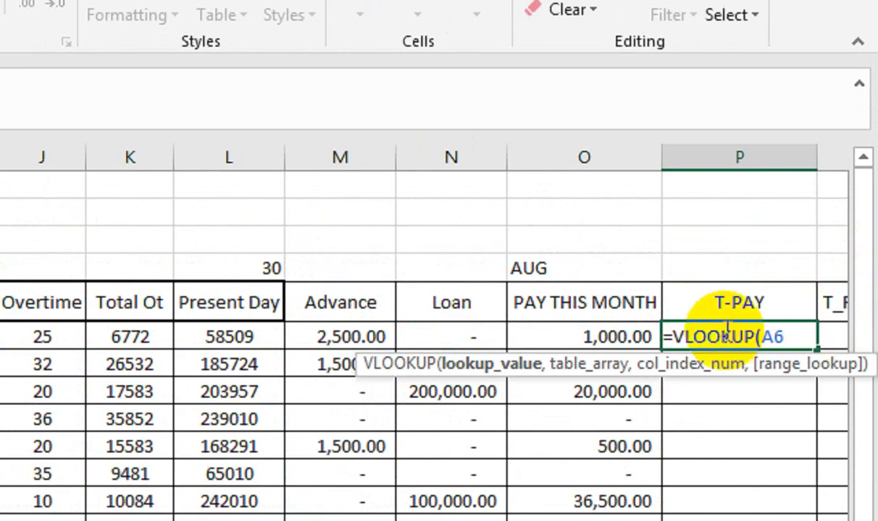
{"action": "type", "text": ","}
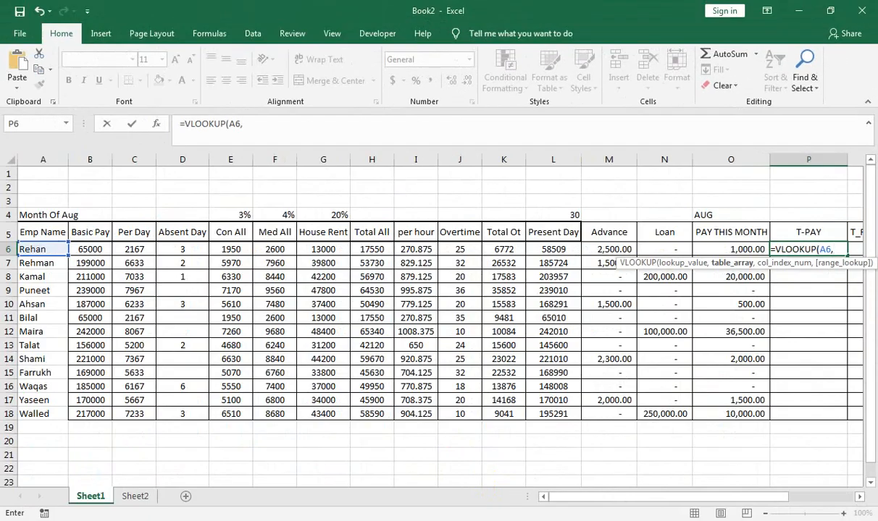
{"action": "left_click", "coordinate": [140, 497]}
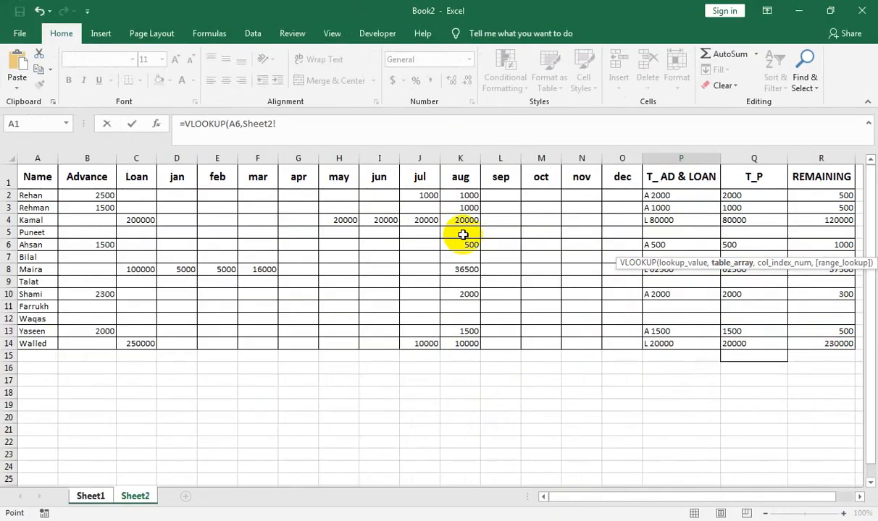
{"action": "left_click_drag", "start_coordinate": [42, 177], "coordinate": [679, 336]}
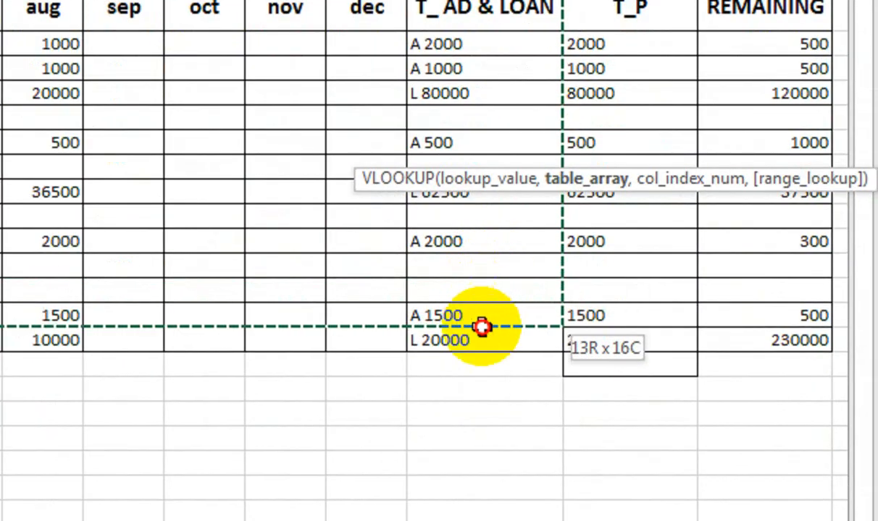
{"action": "left_click_drag", "start_coordinate": [482, 327], "coordinate": [481, 340]}
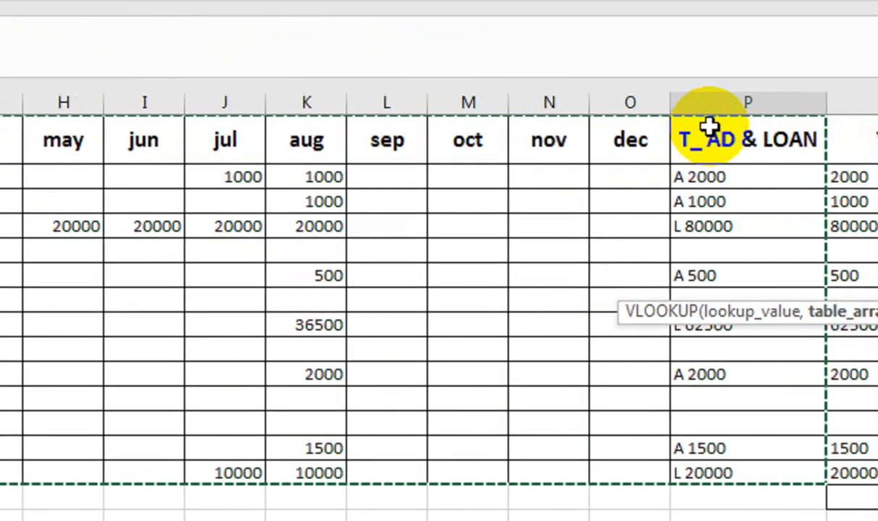
{"action": "key", "text": "F4"}
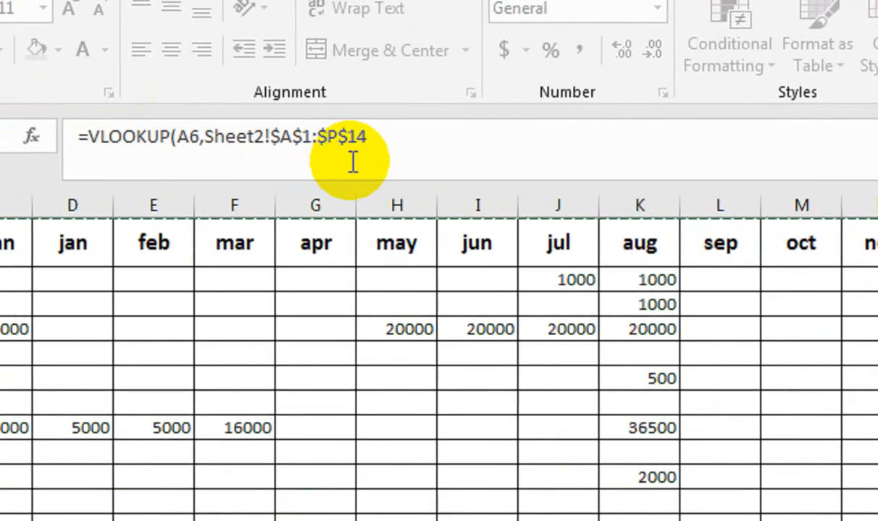
{"action": "type", "text": ",16,"}
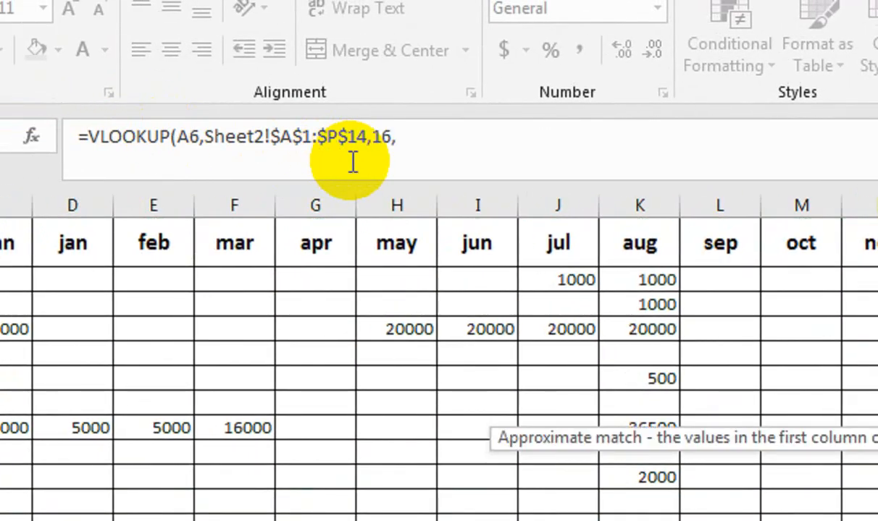
{"action": "type", "text": "FALSE"}
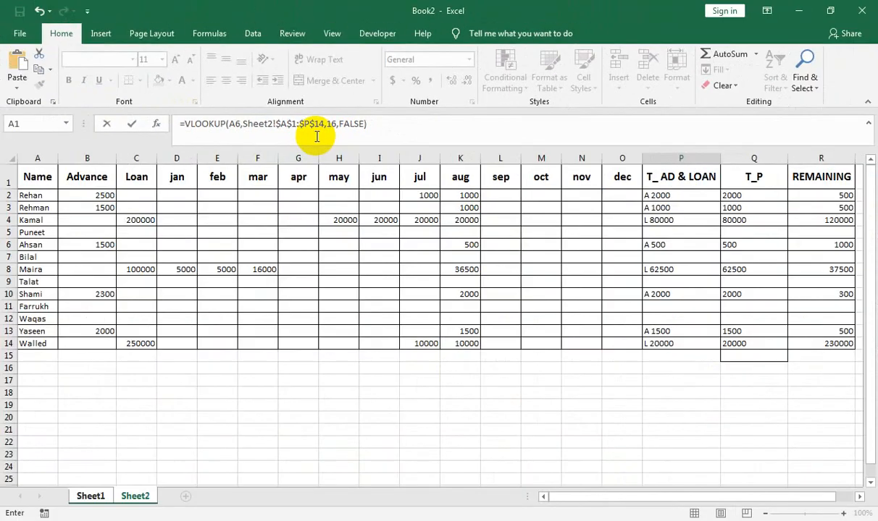
{"action": "key", "text": "Return"}
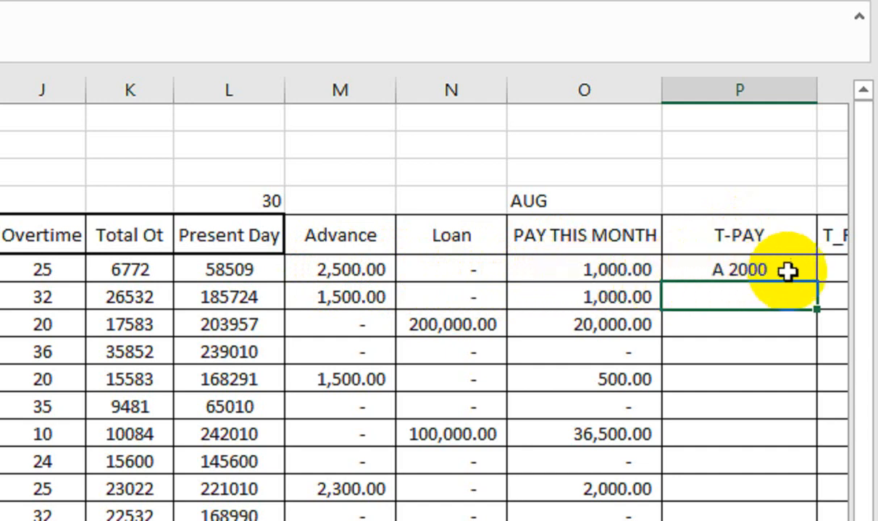
Step: Fill P6's VLOOKUP down the T-PAY column to P18
{"action": "left_click", "coordinate": [810, 278]}
{"action": "left_click_drag", "start_coordinate": [820, 280], "coordinate": [803, 405]}
{"action": "left_click", "coordinate": [827, 130]}
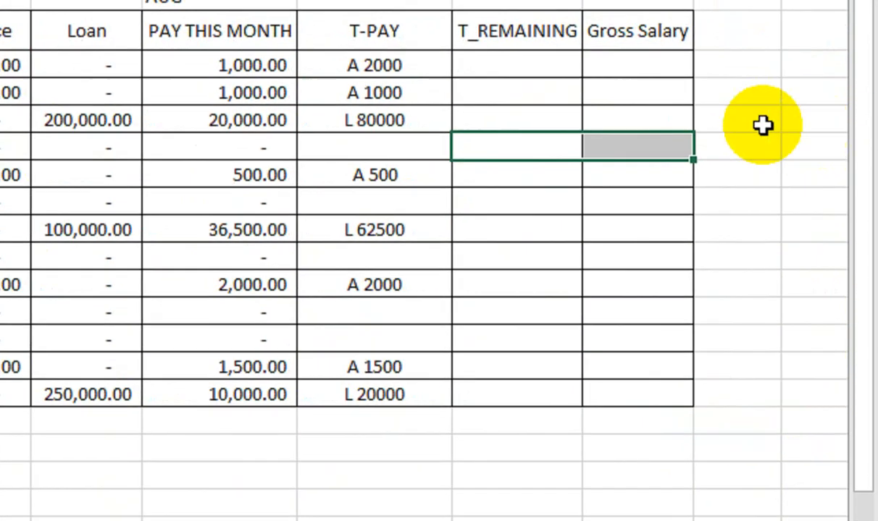
{"action": "left_click", "coordinate": [509, 130]}
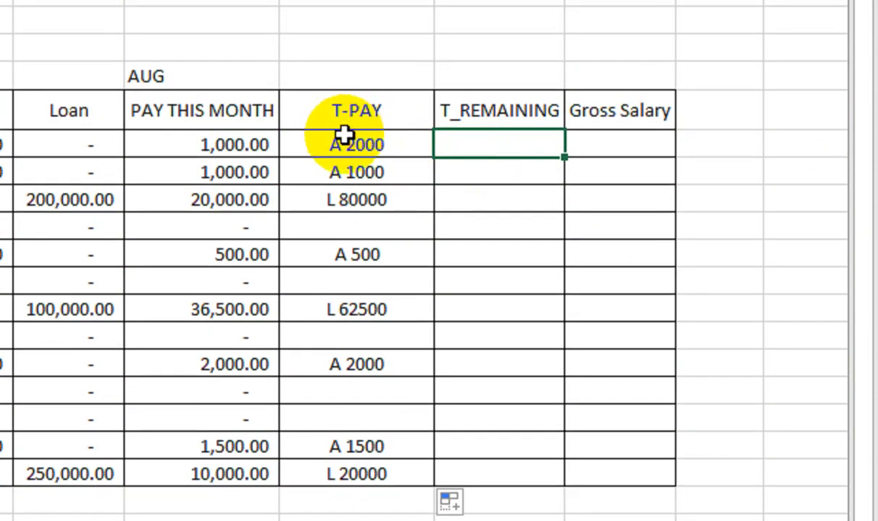
Step: Copy the VLOOKUP formula text from T-PAY cell P6 into T_REMAINING cell Q6
{"action": "left_click", "coordinate": [344, 150]}
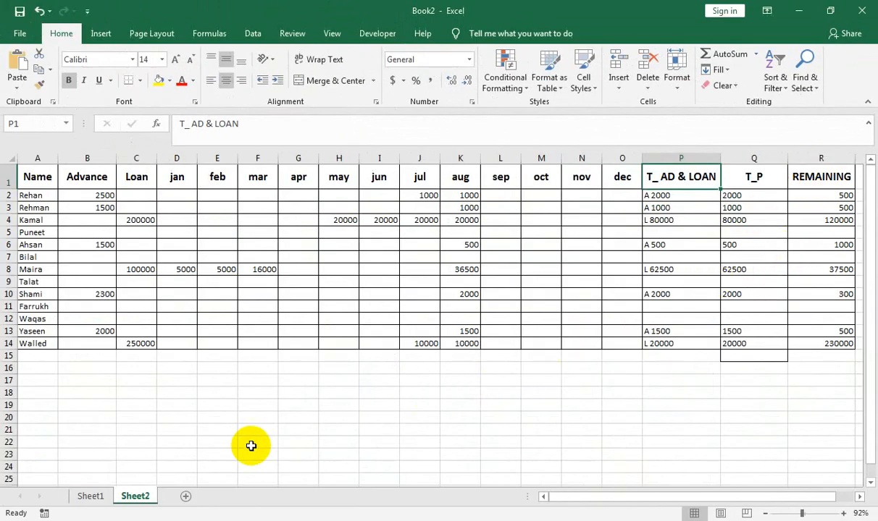
{"action": "left_click", "coordinate": [78, 495]}
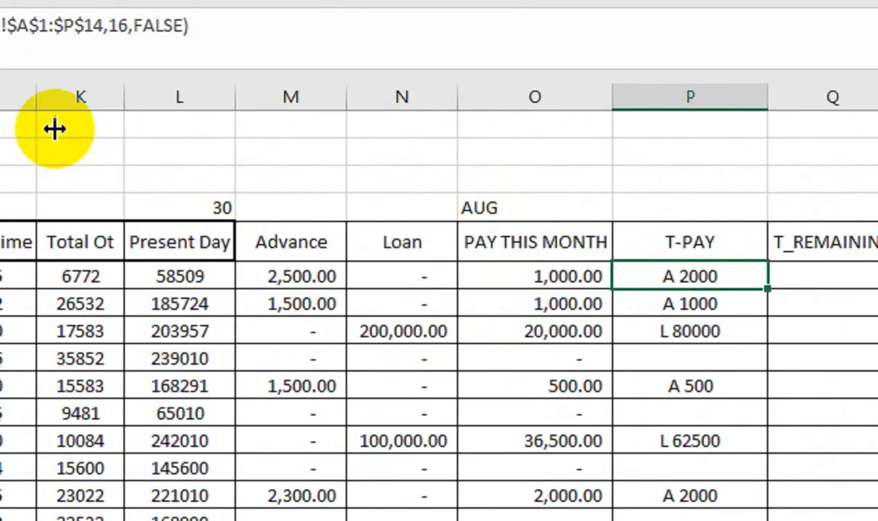
{"action": "triple_click", "coordinate": [220, 124]}
{"action": "key", "text": "ctrl+c"}
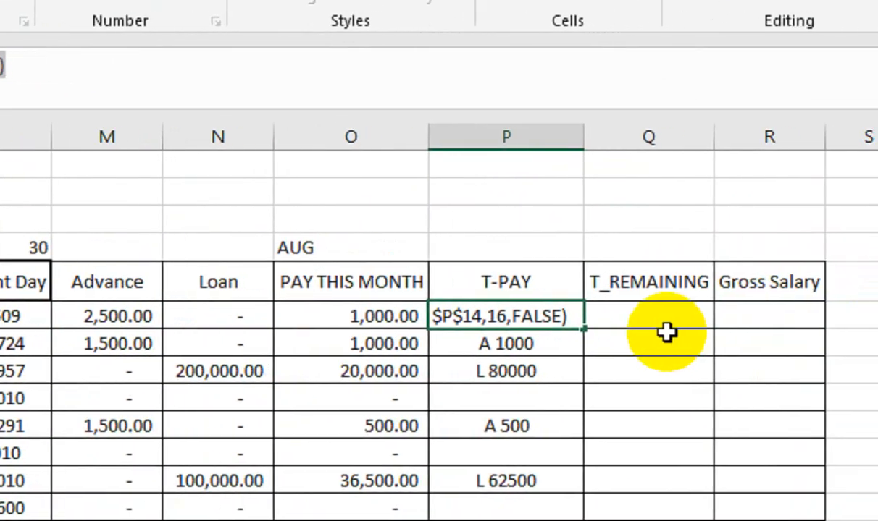
{"action": "left_click", "coordinate": [645, 323]}
{"action": "key", "text": "ctrl+v"}
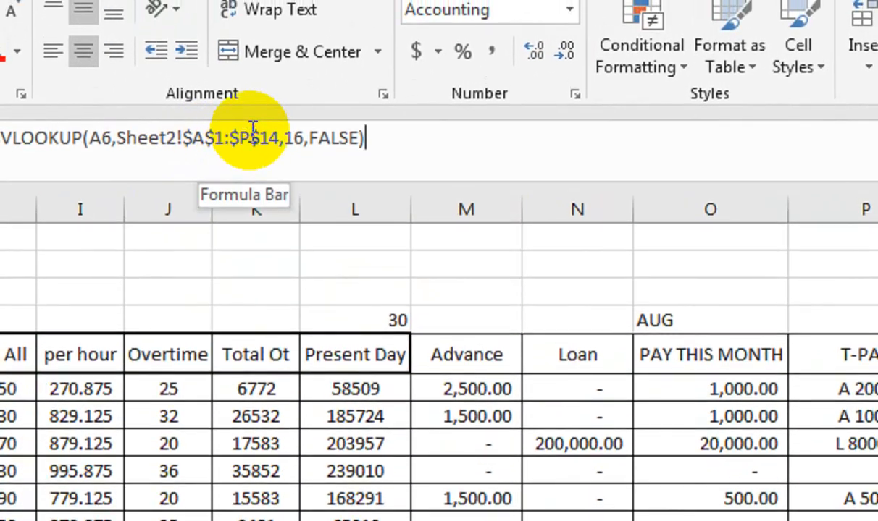
Step: Extend Q6's lookup range to Sheet2!$A$1:$R$14, set the column index to 18 and enter the formula
{"action": "left_click", "coordinate": [250, 123]}
{"action": "key", "text": "BackSpace"}
{"action": "type", "text": "R"}
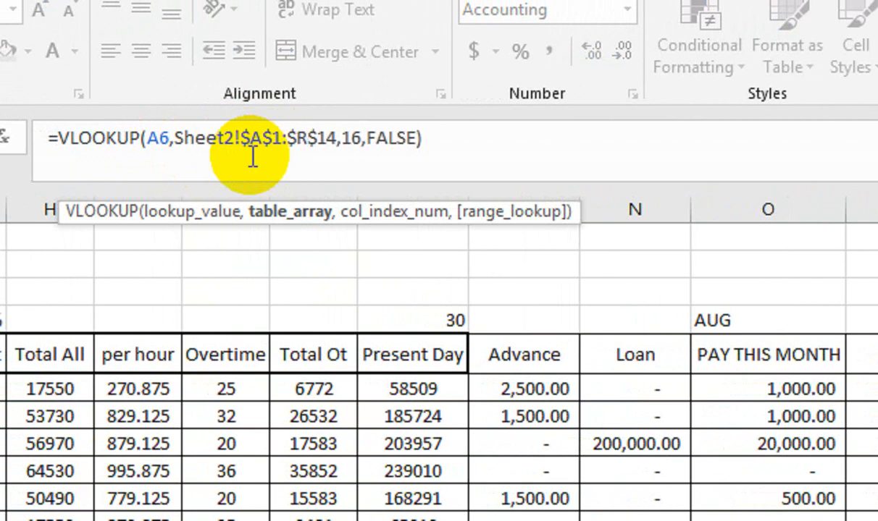
{"action": "left_click", "coordinate": [345, 138]}
{"action": "key", "text": "BackSpace"}
{"action": "type", "text": "8"}
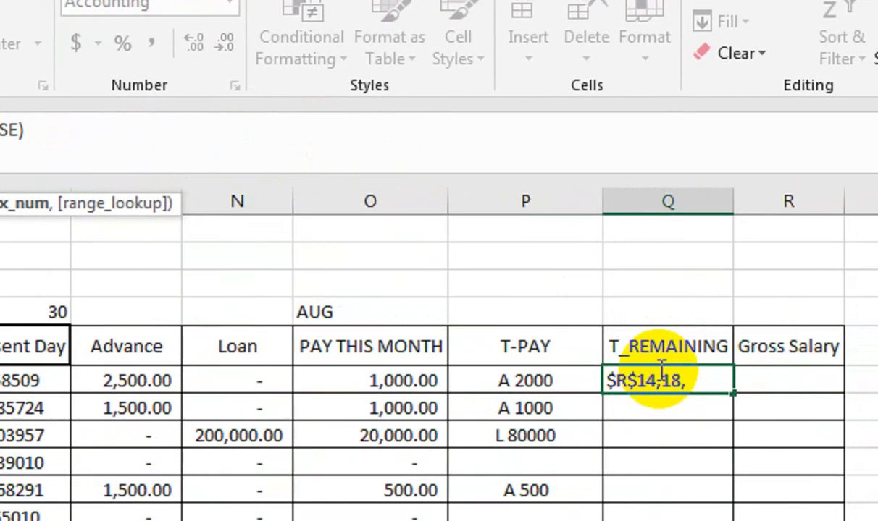
{"action": "key", "text": "Return"}
Step: Fill Q6's formula down the T_REMAINING column to Q18
{"action": "left_click", "coordinate": [668, 387]}
{"action": "left_click_drag", "start_coordinate": [733, 394], "coordinate": [728, 520]}
{"action": "left_click_drag", "start_coordinate": [650, 414], "coordinate": [651, 406]}
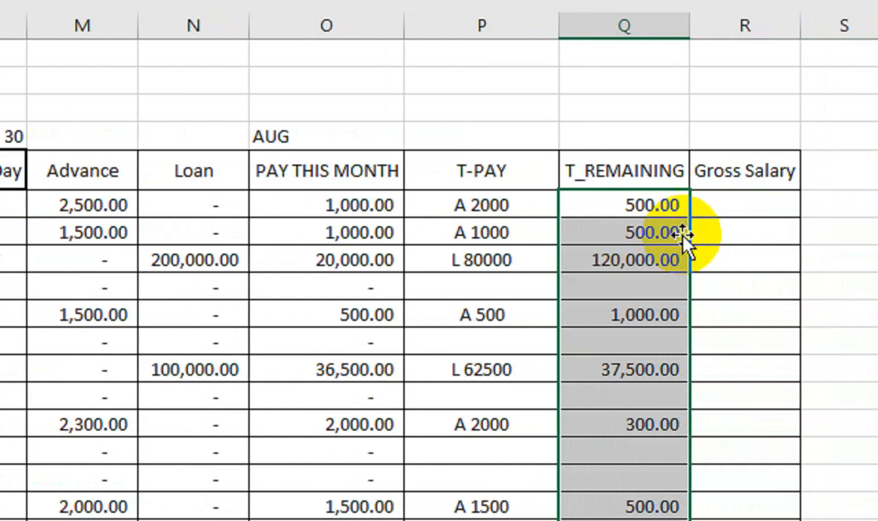
{"action": "left_click", "coordinate": [659, 208]}
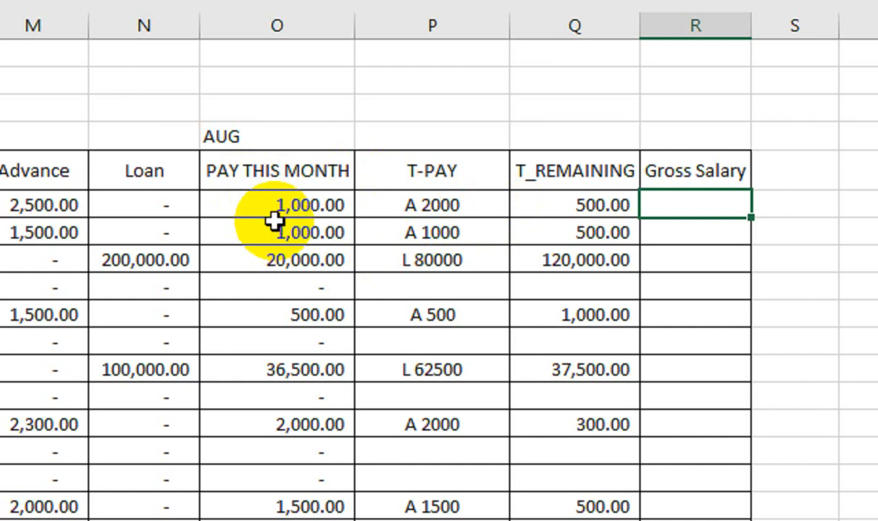
Step: Rename the Present Day header in L5 as NET INCOME
{"action": "scroll", "coordinate": [261, 235], "scroll_direction": "left", "scroll_amount": 3}
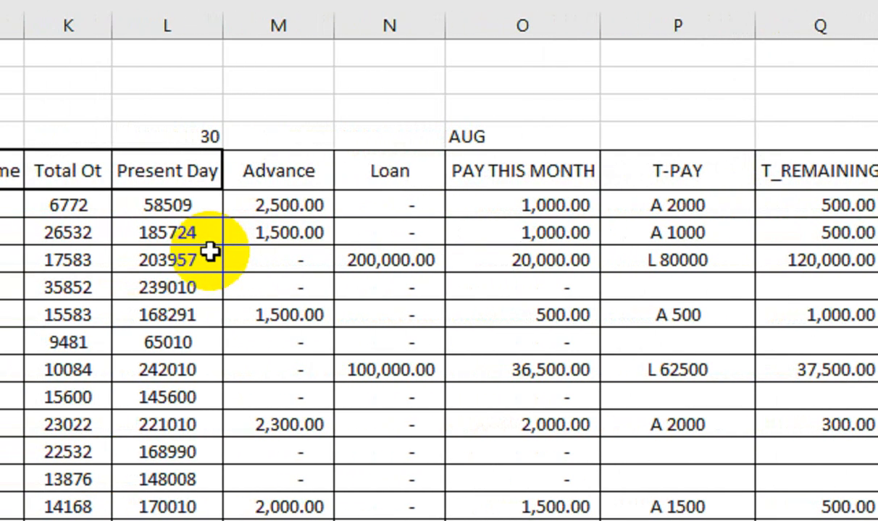
{"action": "scroll", "coordinate": [210, 225], "scroll_direction": "left", "scroll_amount": 1}
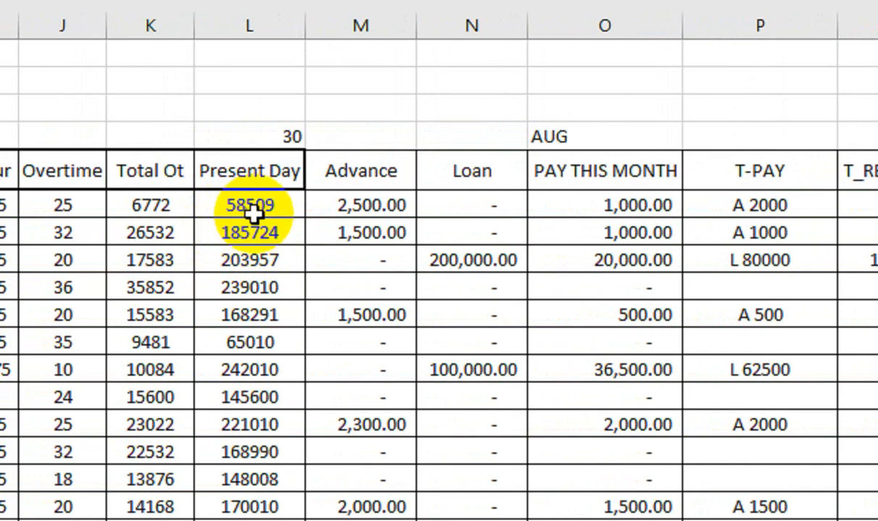
{"action": "left_click", "coordinate": [254, 174]}
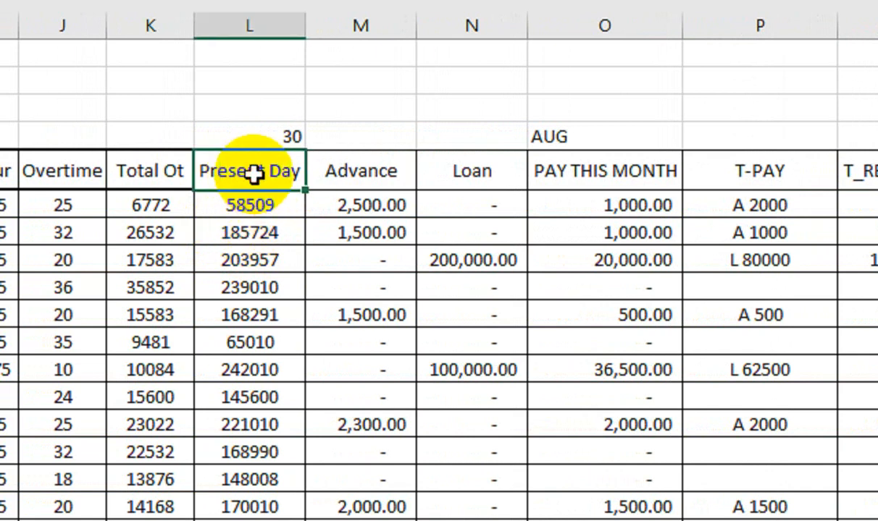
{"action": "type", "text": "NET IN"}
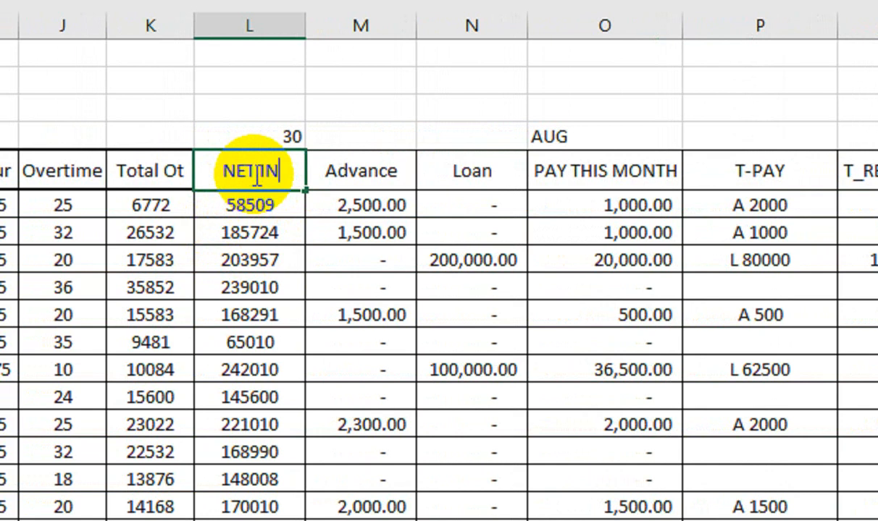
{"action": "type", "text": "COME"}
{"action": "key", "text": "Return"}
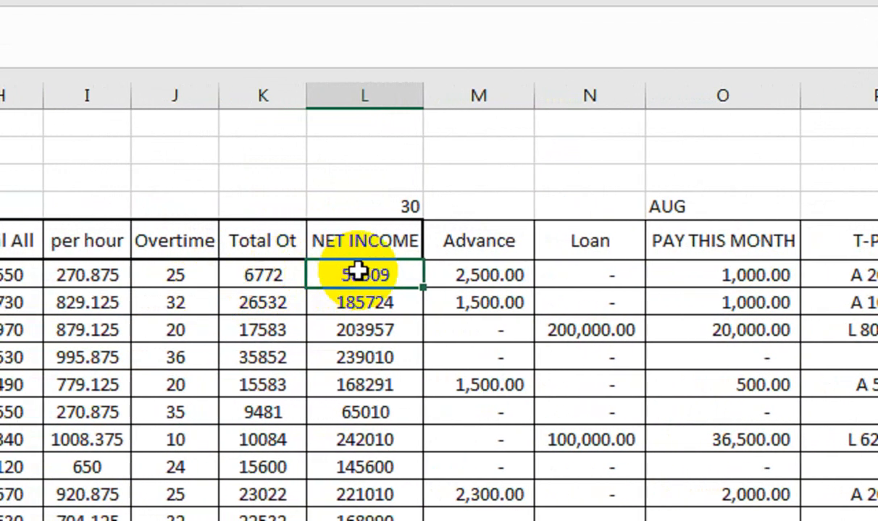
Step: Rename the Total Ot header in K5 as OT AMOUNT and autofit the column width to it
{"action": "key", "text": "Up"}
{"action": "key", "text": "Left"}
{"action": "type", "text": "OT AMOUNT"}
{"action": "key", "text": "ctrl+Return"}
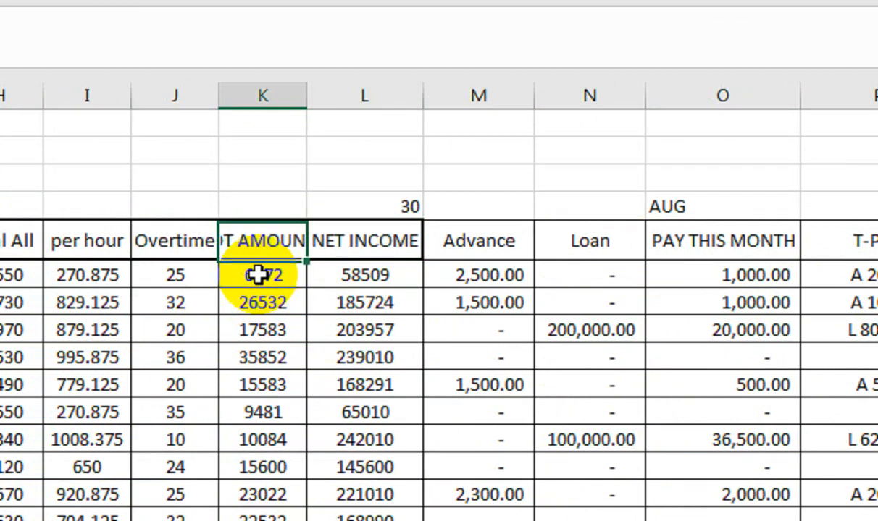
{"action": "key", "text": "alt+h"}
{"action": "key", "text": "o"}
{"action": "key", "text": "i"}
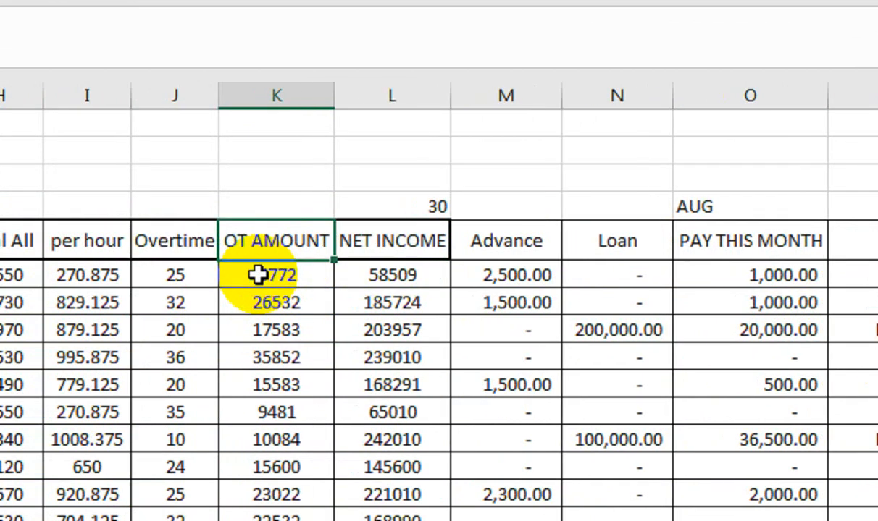
Step: Enter the formula =L6+K6+H6-O6 in Gross Salary cell R6
{"action": "key", "text": "Right"}
{"action": "key", "text": "Down"}
{"action": "key", "text": "Left"}
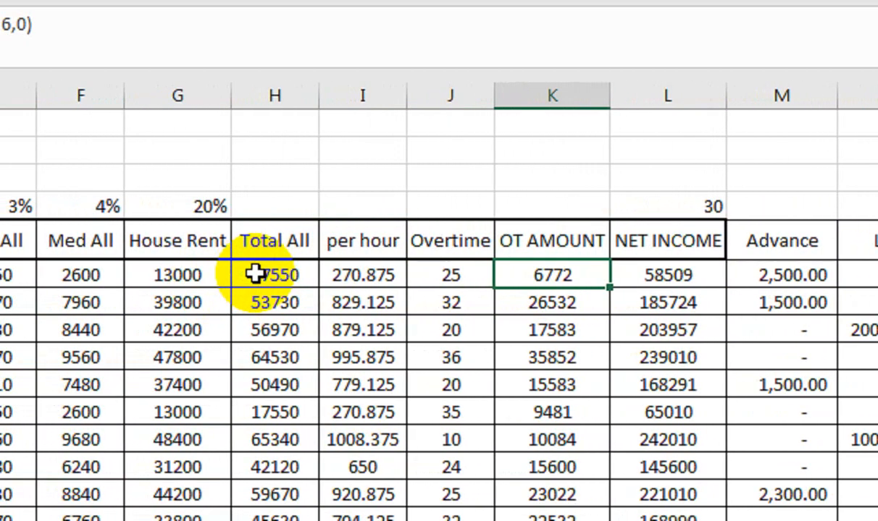
{"action": "mouse_move", "coordinate": [762, 273]}
{"action": "left_mouse_down"}
{"action": "mouse_move", "coordinate": [872, 288]}
{"action": "mouse_move", "coordinate": [753, 290]}
{"action": "left_mouse_up"}
{"action": "left_click", "coordinate": [725, 268]}
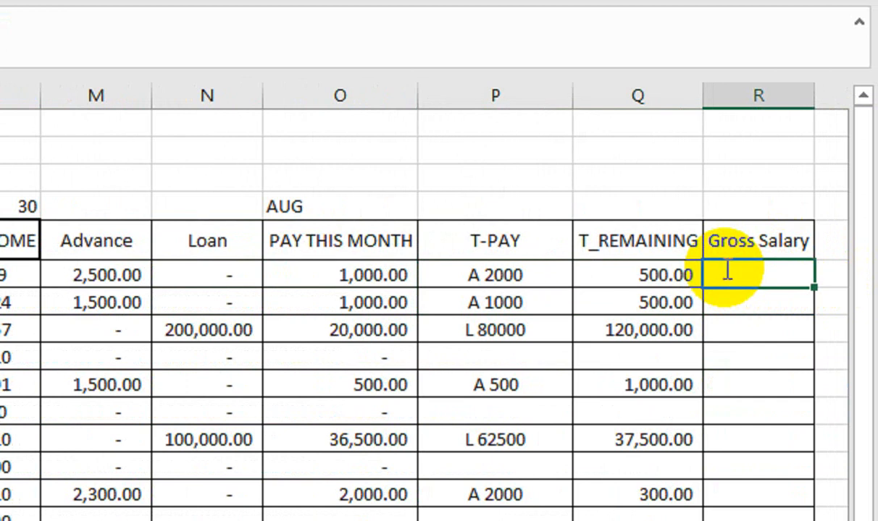
{"action": "type", "text": "="}
{"action": "left_click", "coordinate": [219, 276]}
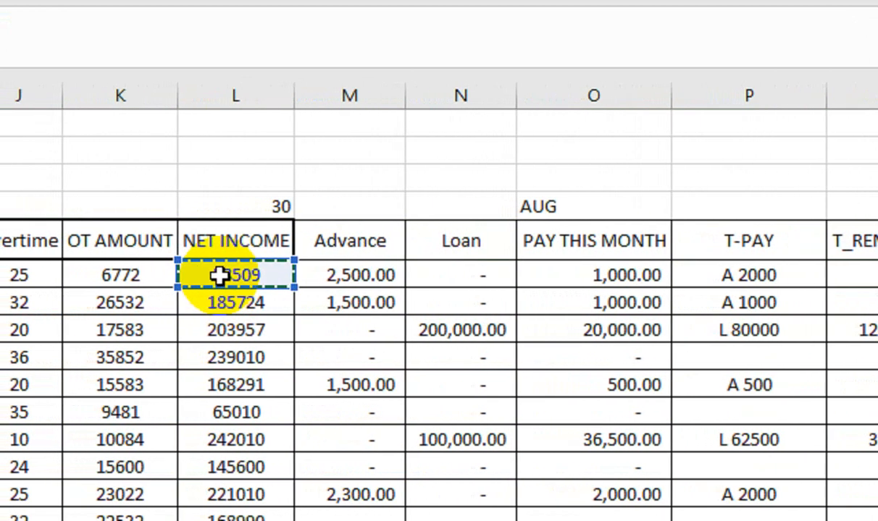
{"action": "type", "text": "+"}
{"action": "left_click", "coordinate": [209, 276]}
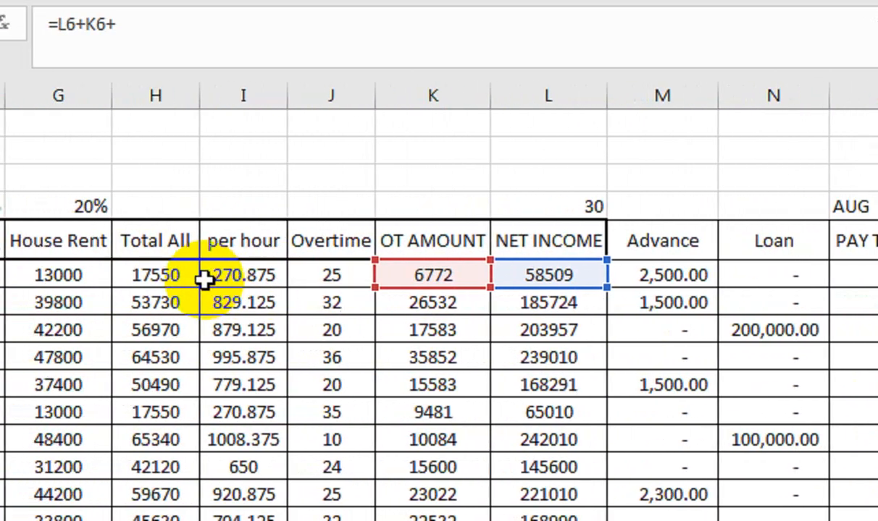
{"action": "left_click", "coordinate": [218, 281]}
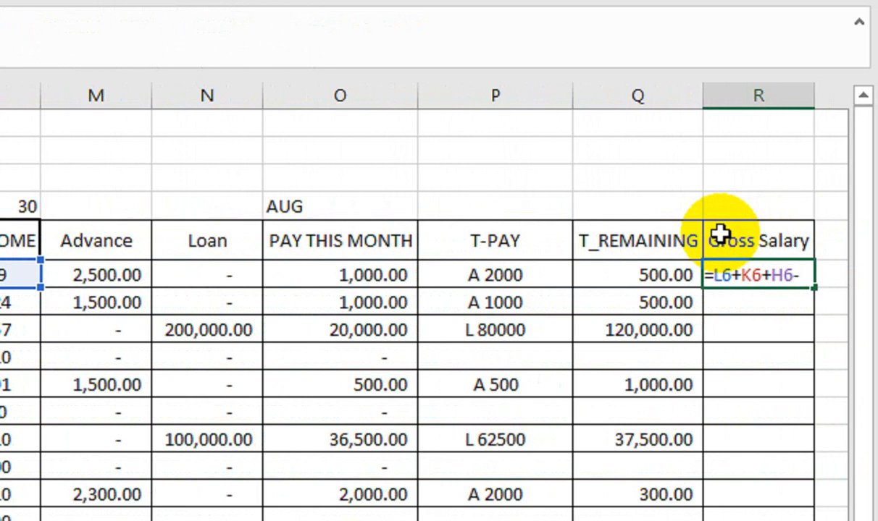
{"action": "left_click", "coordinate": [314, 278]}
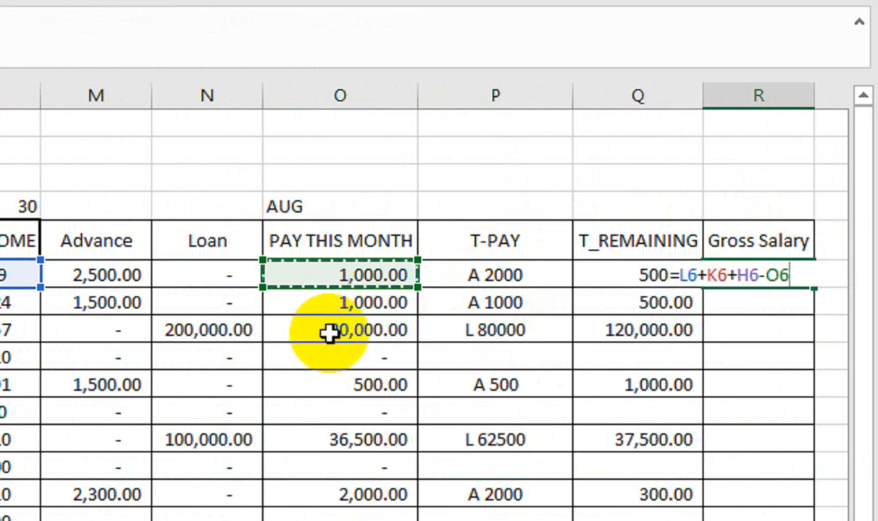
{"action": "key", "text": "Return"}
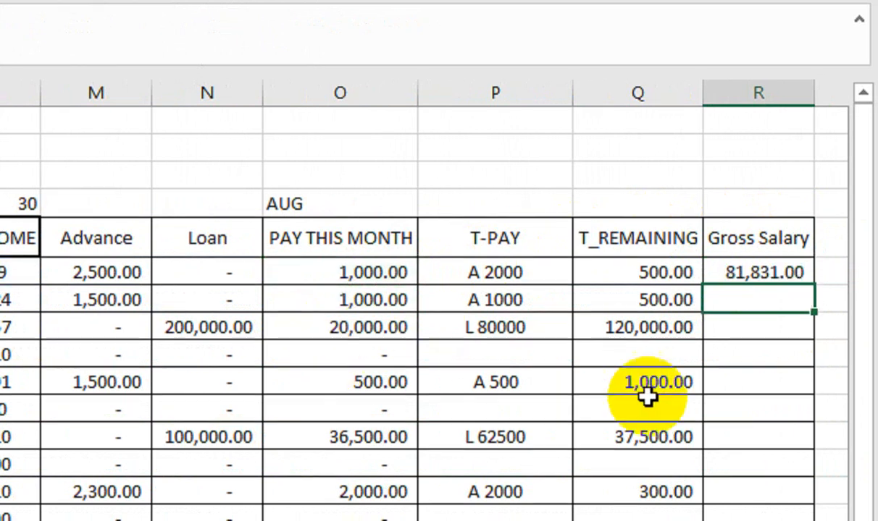
Step: Fill R6's formula down the Gross Salary column to R18
{"action": "left_click", "coordinate": [741, 272]}
{"action": "left_click_drag", "start_coordinate": [815, 289], "coordinate": [778, 412]}
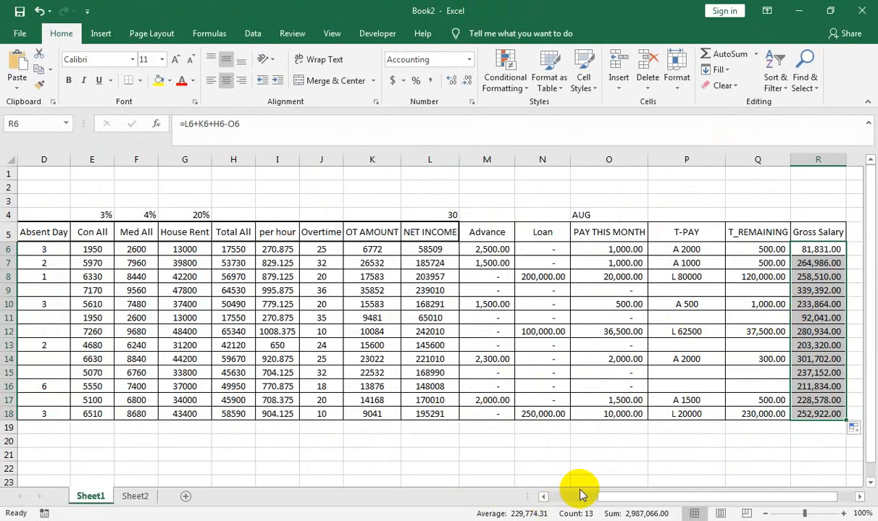
{"action": "left_click_drag", "start_coordinate": [605, 500], "coordinate": [527, 496]}
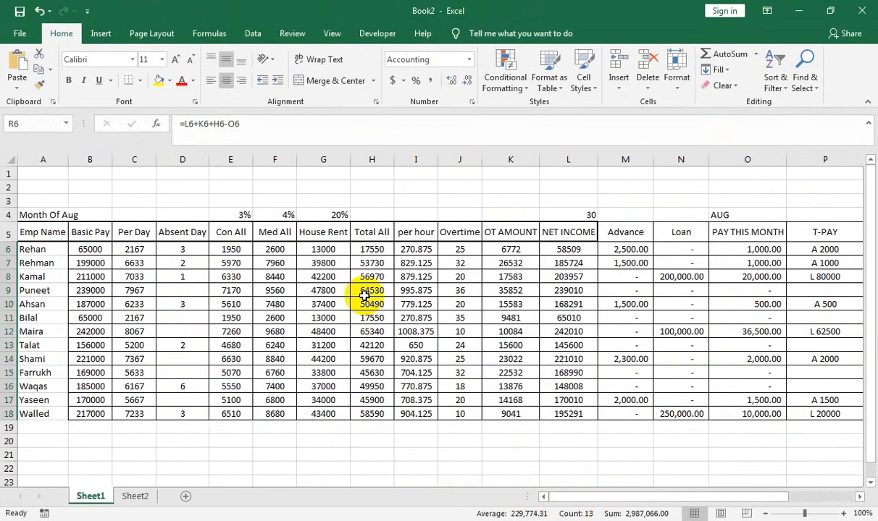
Step: Wrap NET INCOME cell L6's formula in an IF that returns B6 when D6 is blank, otherwise ($L$4-D6)*C6
{"action": "left_click", "coordinate": [568, 249]}
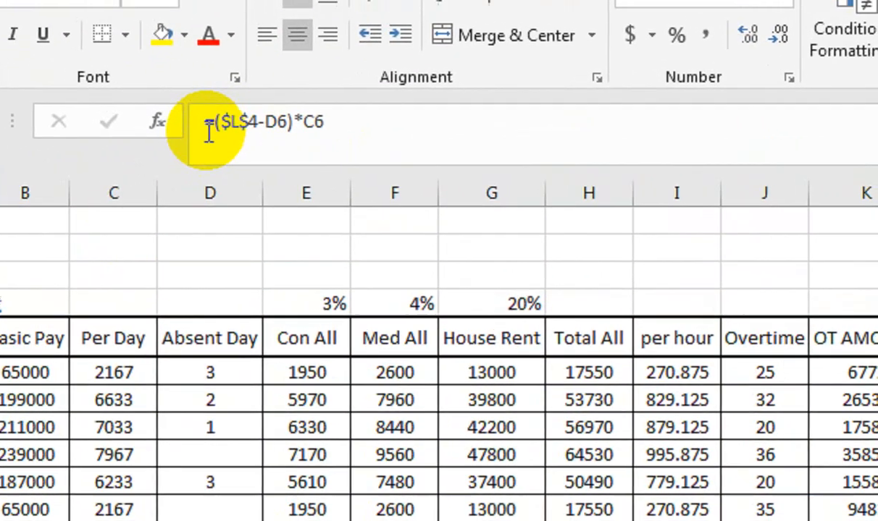
{"action": "left_click", "coordinate": [209, 127]}
{"action": "type", "text": "IF"}
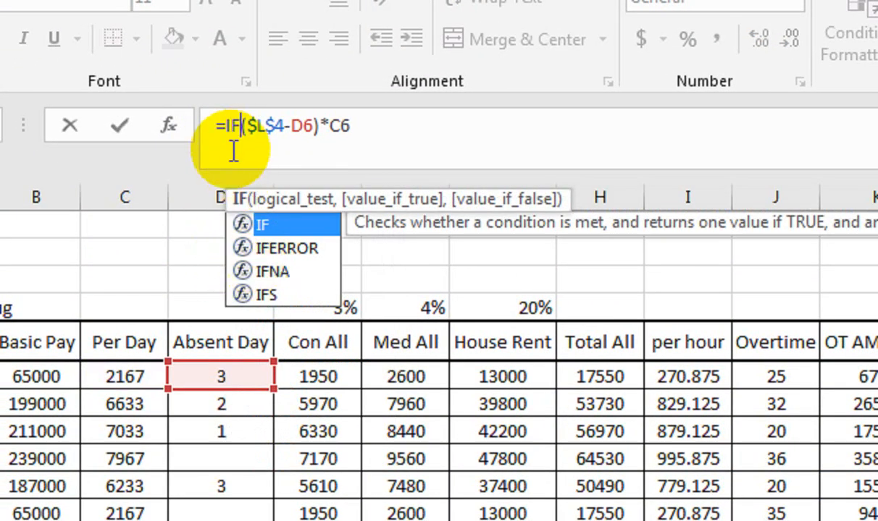
{"action": "type", "text": "("}
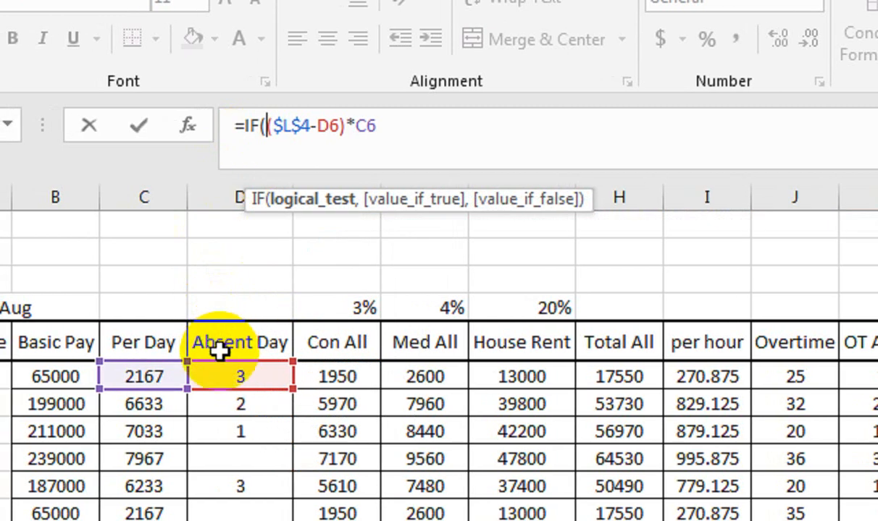
{"action": "left_click", "coordinate": [239, 377]}
{"action": "type", "text": "=\"\""}
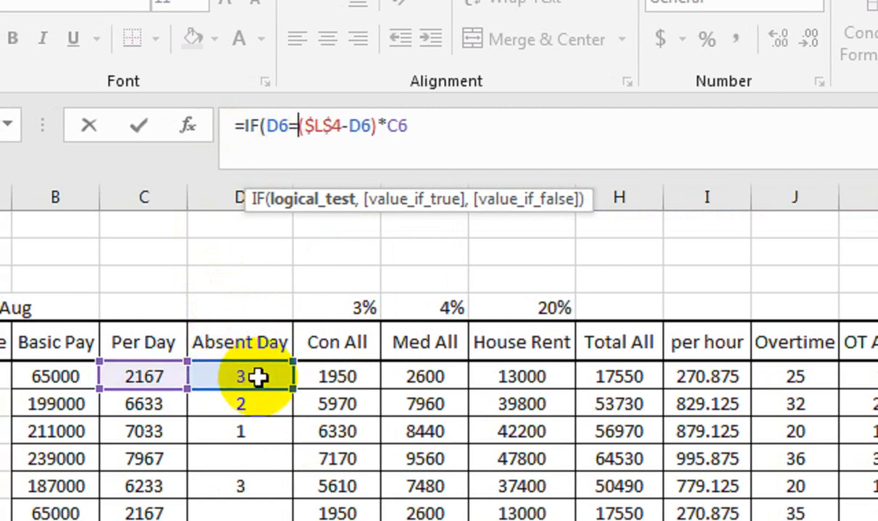
{"action": "type", "text": ","}
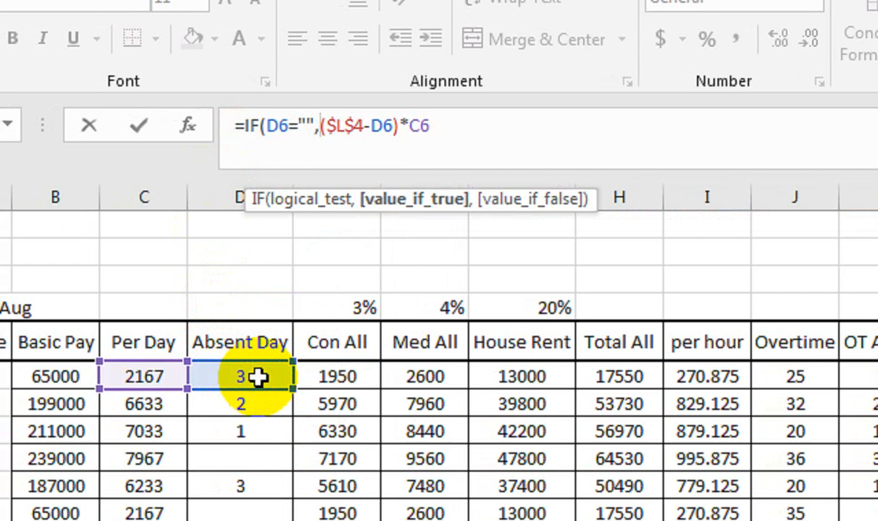
{"action": "left_click", "coordinate": [70, 377]}
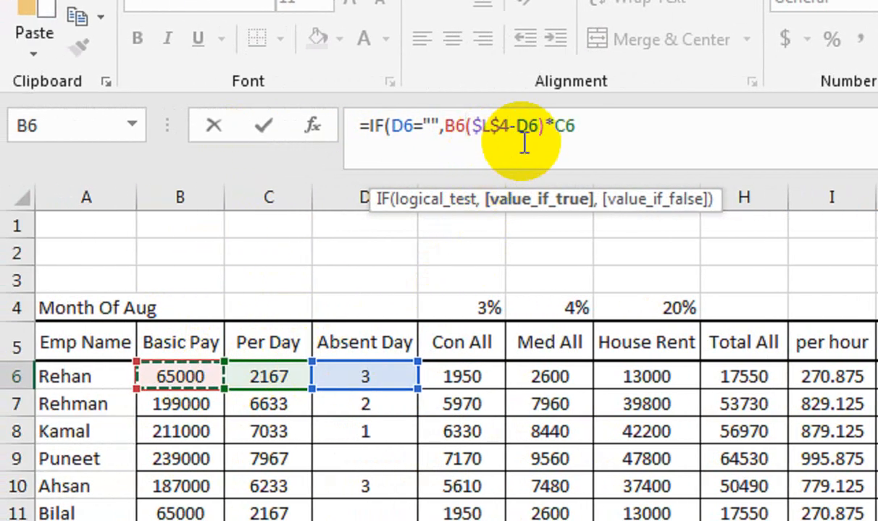
{"action": "type", "text": ","}
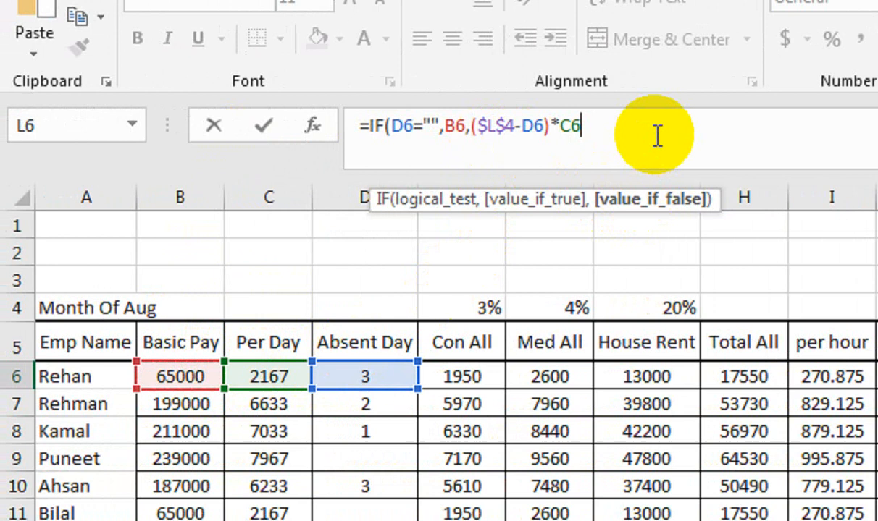
{"action": "type", "text": ")"}
{"action": "key", "text": "Return"}
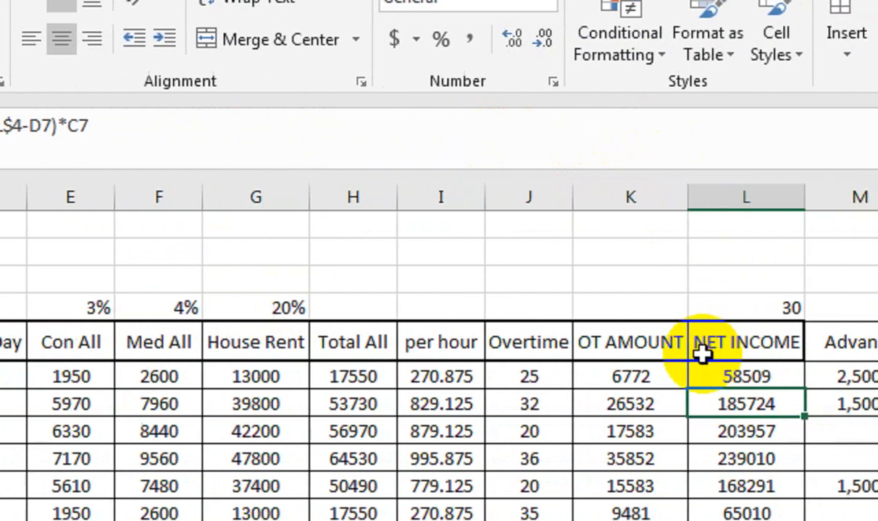
Step: Fill L6's IF formula down the NET INCOME column to L18
{"action": "left_click", "coordinate": [701, 378]}
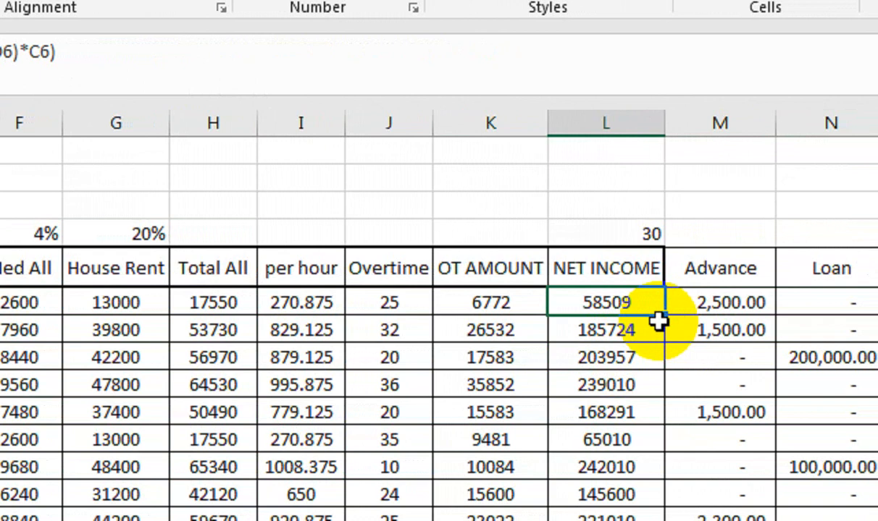
{"action": "left_click_drag", "start_coordinate": [659, 315], "coordinate": [656, 416]}
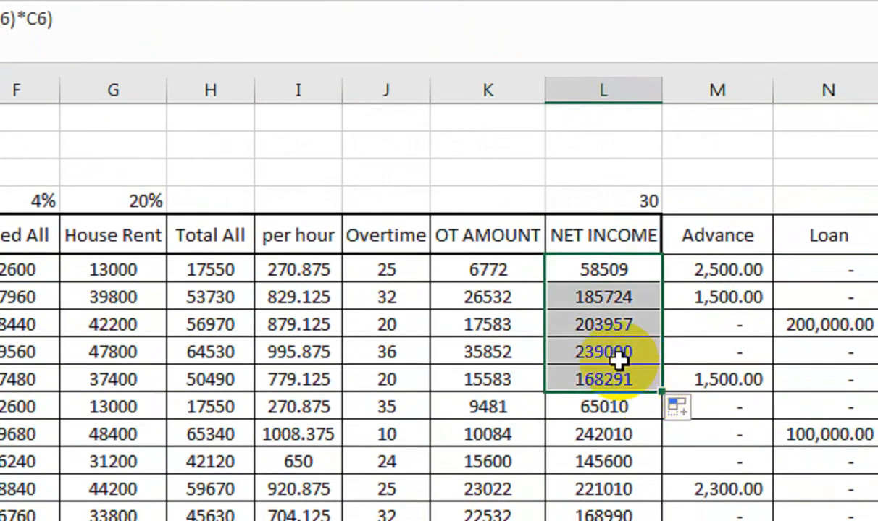
{"action": "left_click_drag", "start_coordinate": [662, 392], "coordinate": [660, 520]}
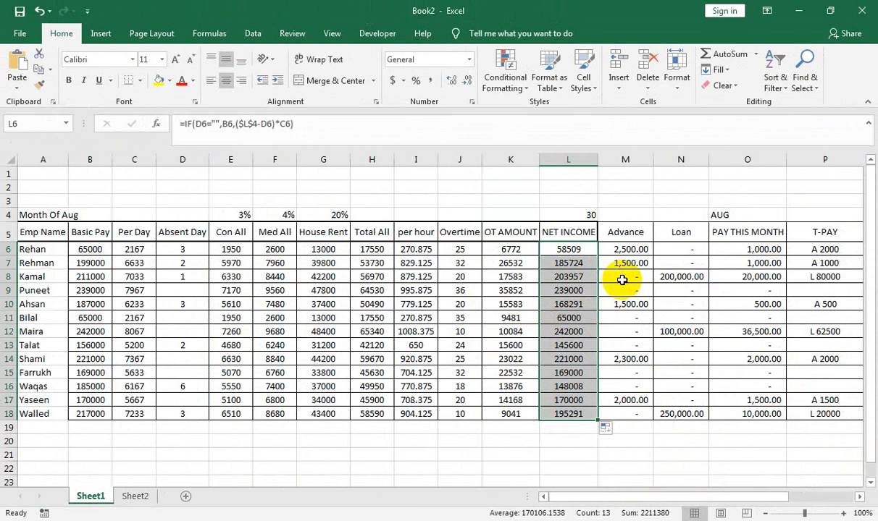
{"action": "left_click", "coordinate": [621, 280]}
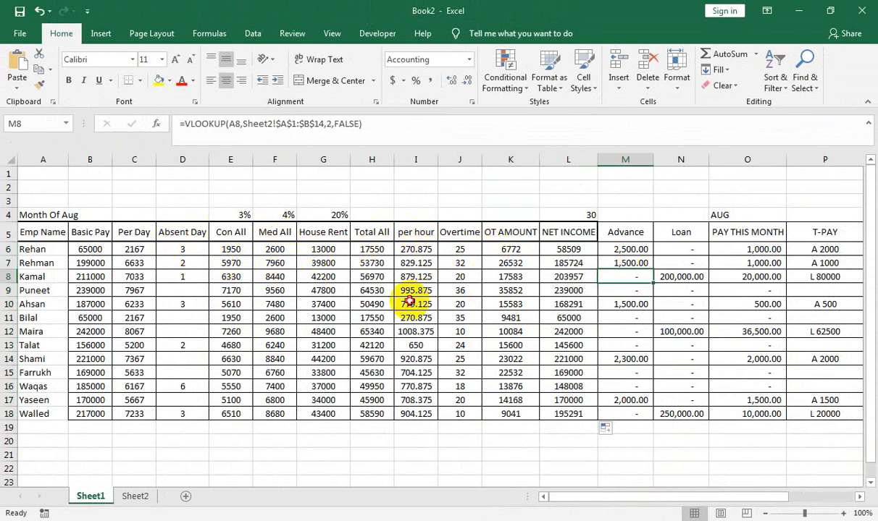
{"action": "left_click_drag", "start_coordinate": [409, 302], "coordinate": [351, 145]}
{"action": "left_click", "coordinate": [279, 272]}
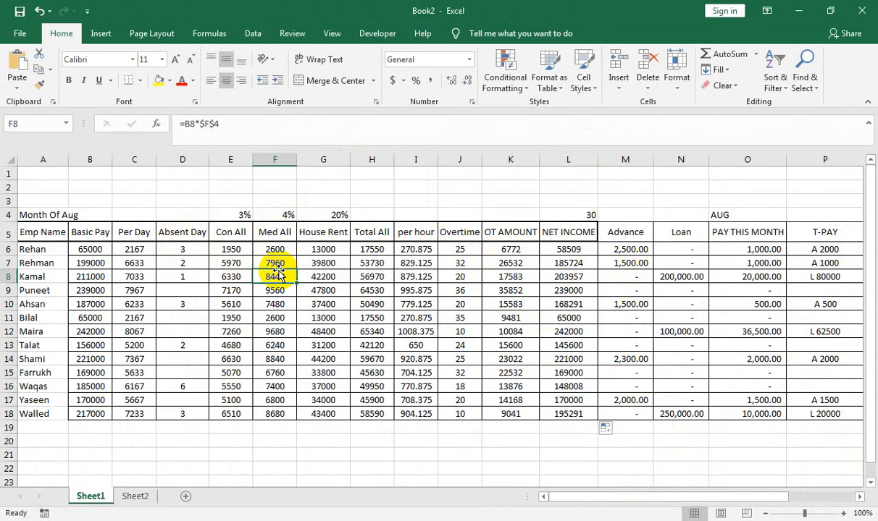